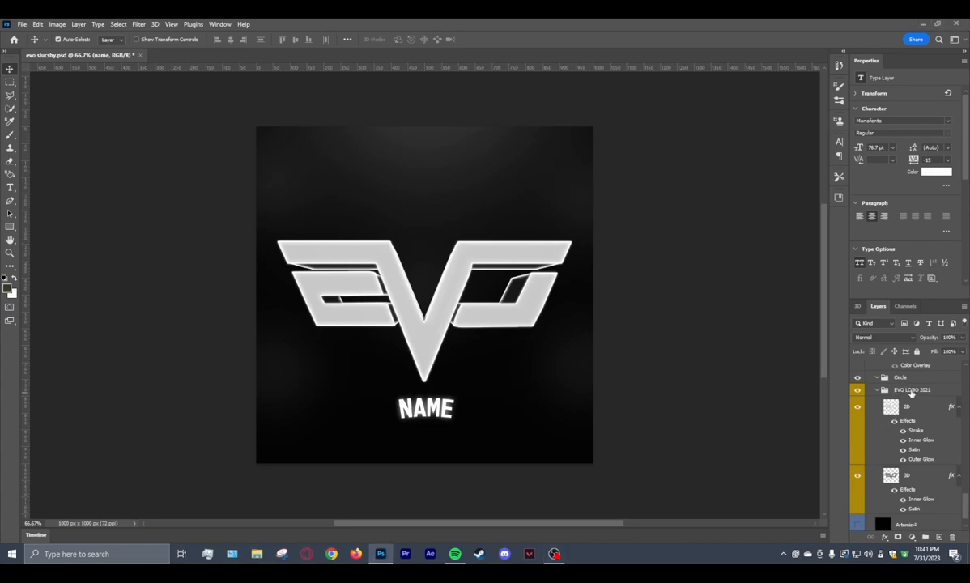
Hide the EVO LOGO 2021 group and create a wide text box reading MAG in its place, layered above that group.
click(915, 392)
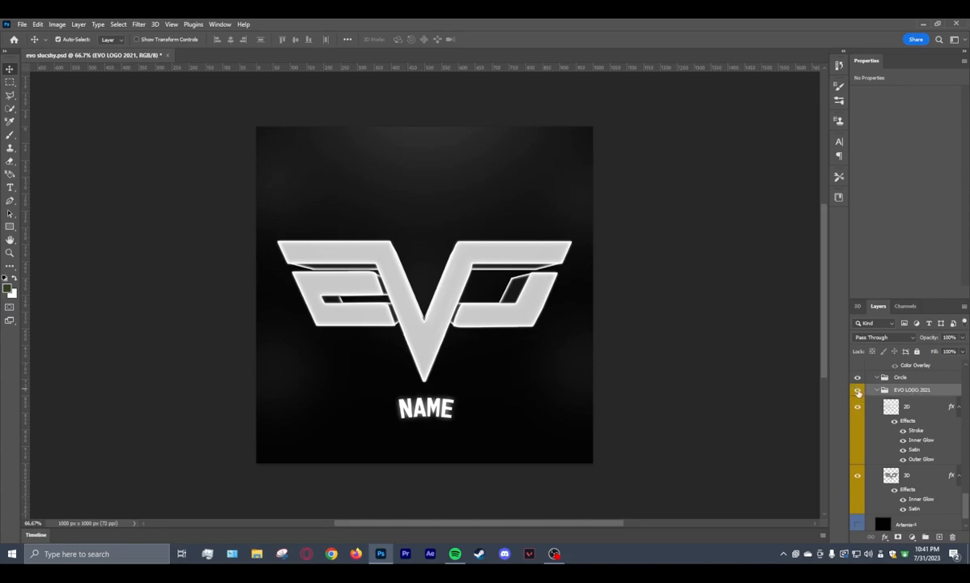
click(858, 391)
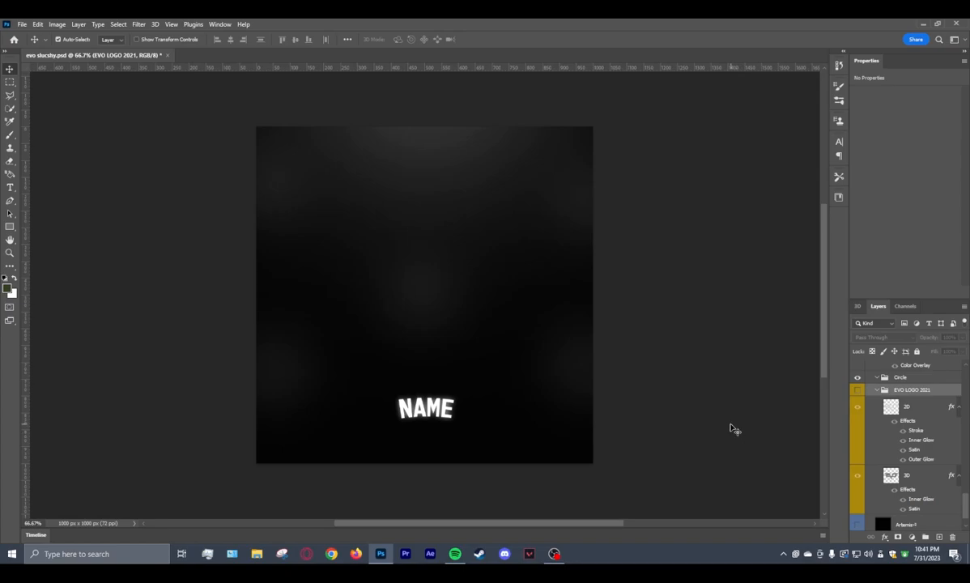
click(10, 189)
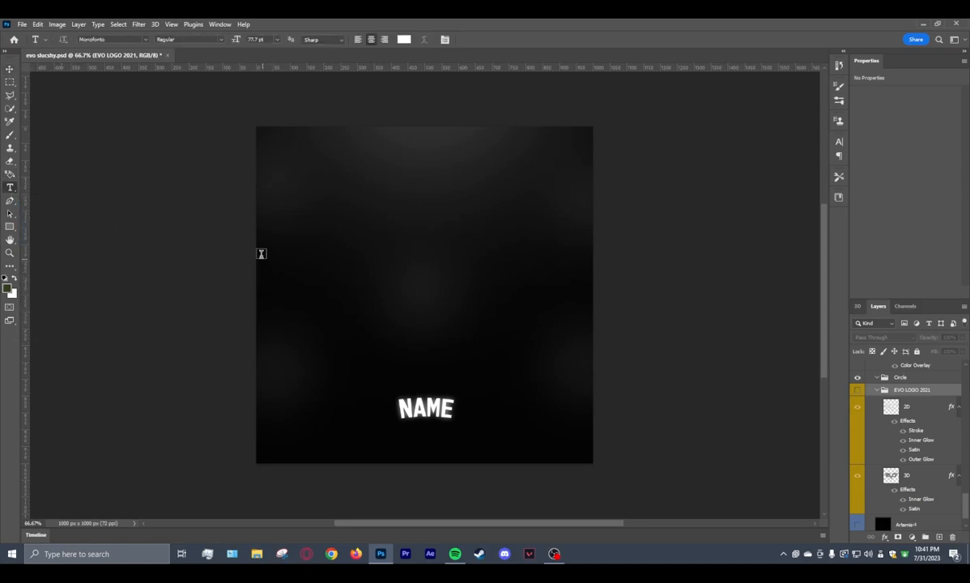
drag(266, 220, 581, 362)
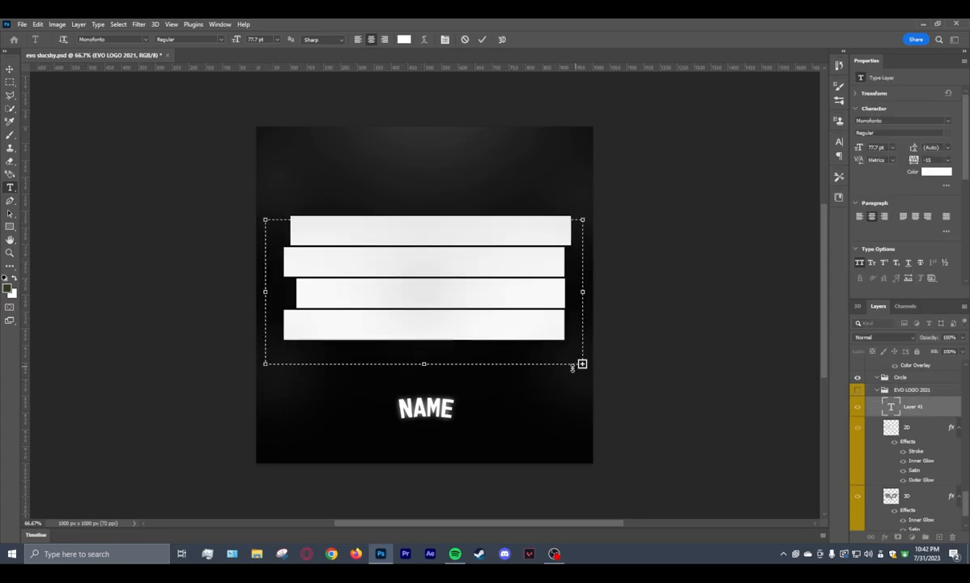
key(BackSpace)
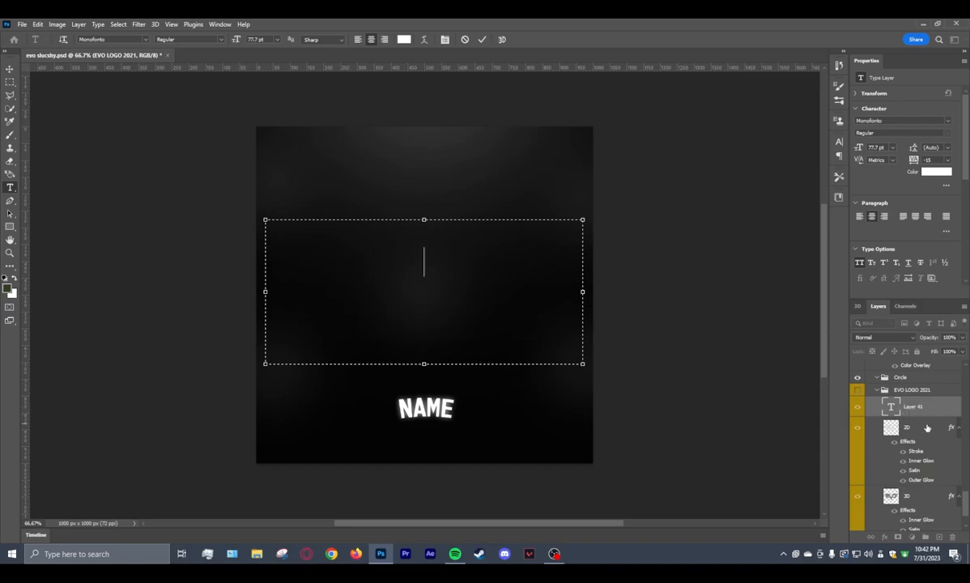
drag(910, 409, 912, 384)
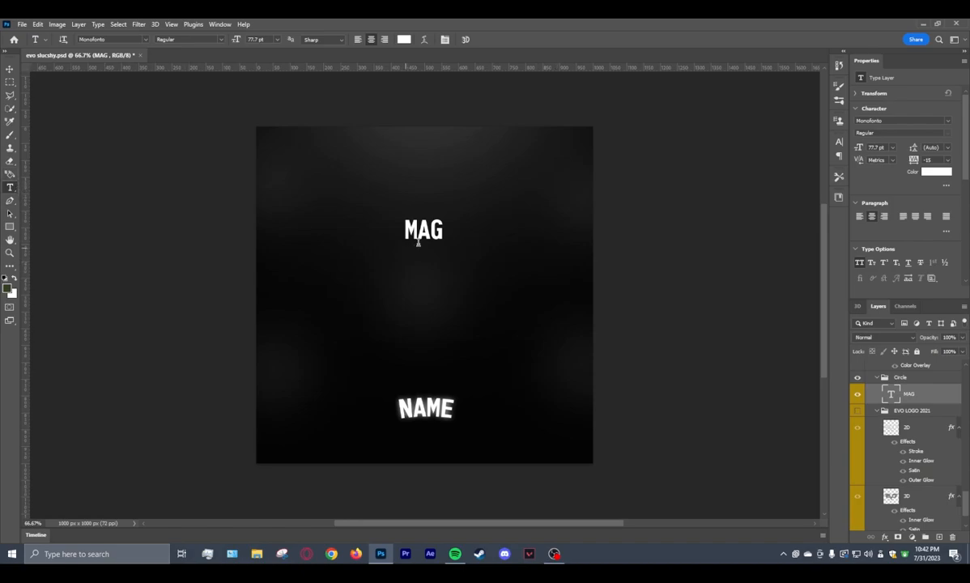
Set the MAG text to 400 pt in the BN Machine font.
double_click(442, 233)
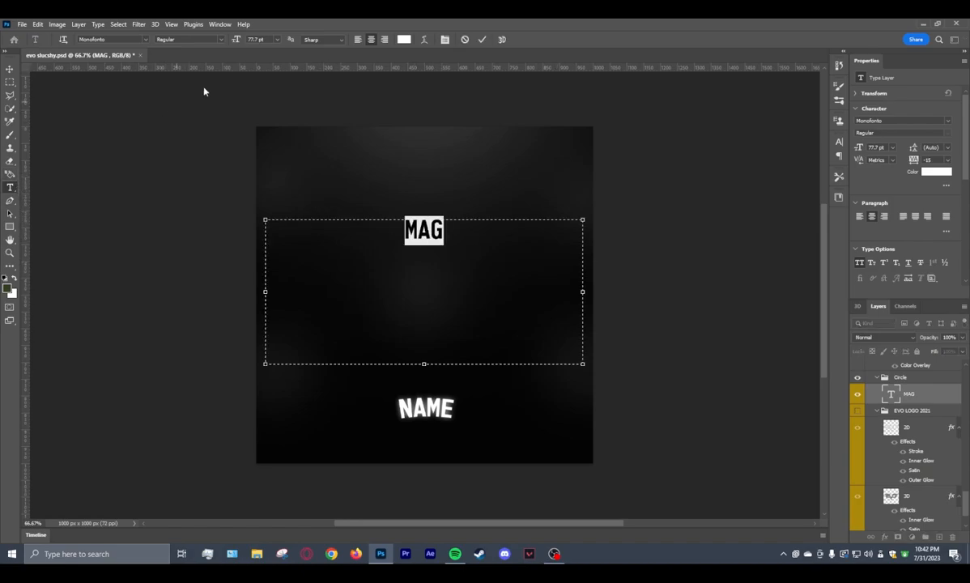
click(267, 40)
text(400)
key(Return)
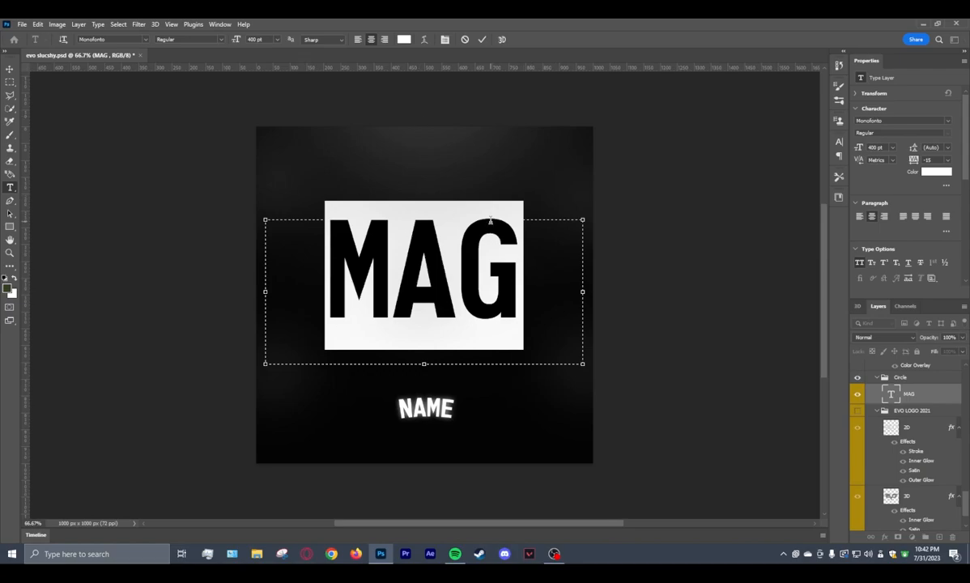
click(146, 40)
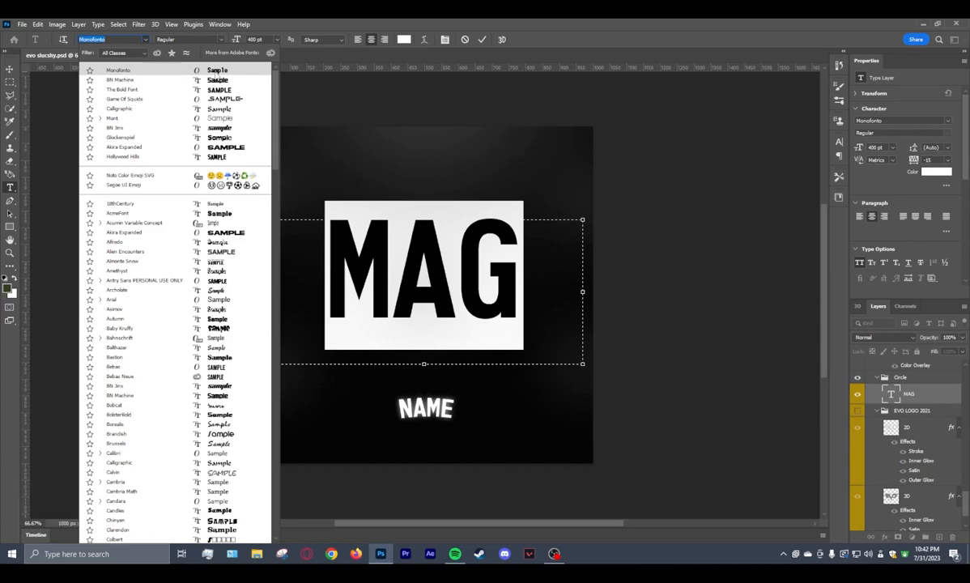
key(Down)
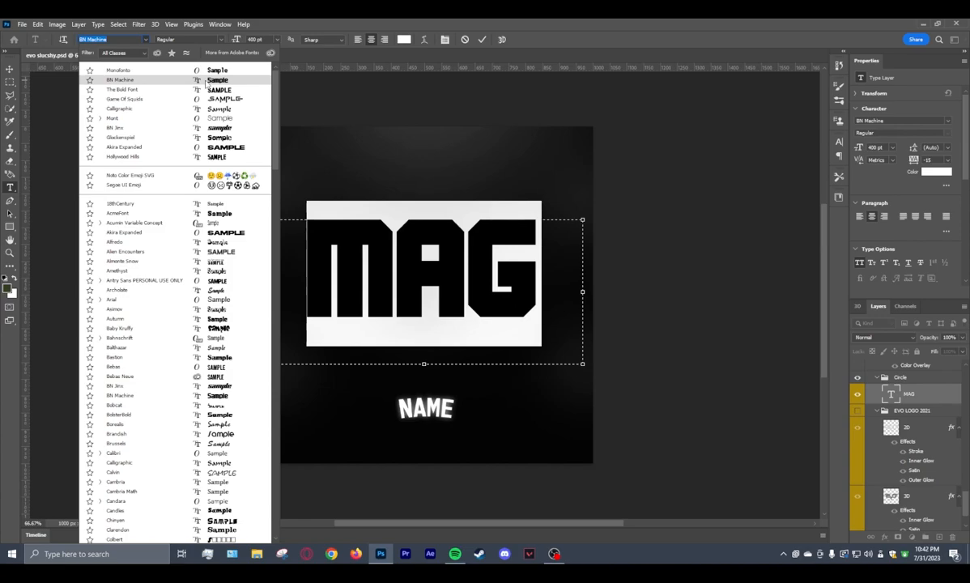
click(207, 81)
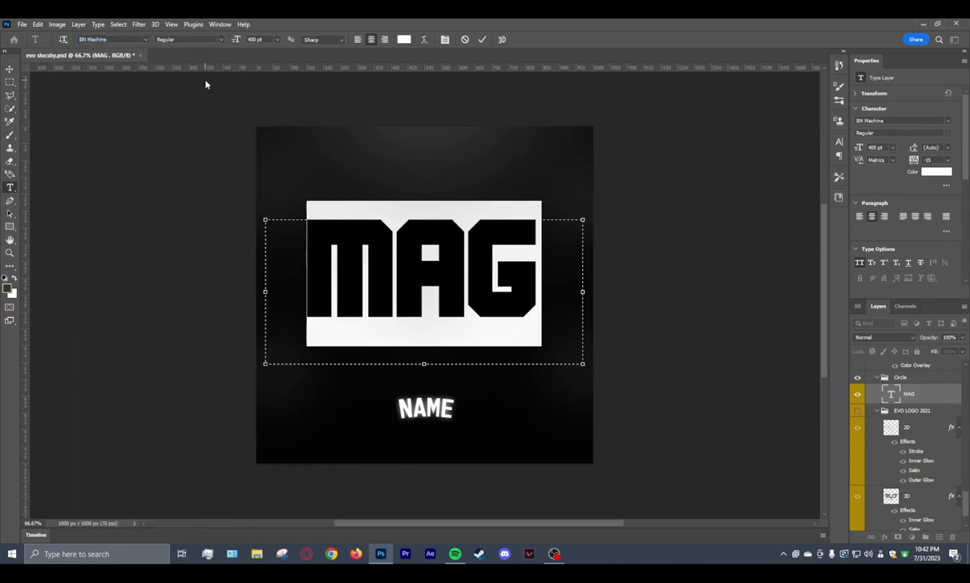
Nudge the MAG text down until it sits near the vertical middle of the canvas.
click(9, 70)
key(Down)
key(Down)
key(Down)
key(Down)
key(Down)
key(Down)
key(Down)
key(Down)
key(Down)
key(Down)
key(Down)
key(Down)
key(Down)
key(Down)
key(Down)
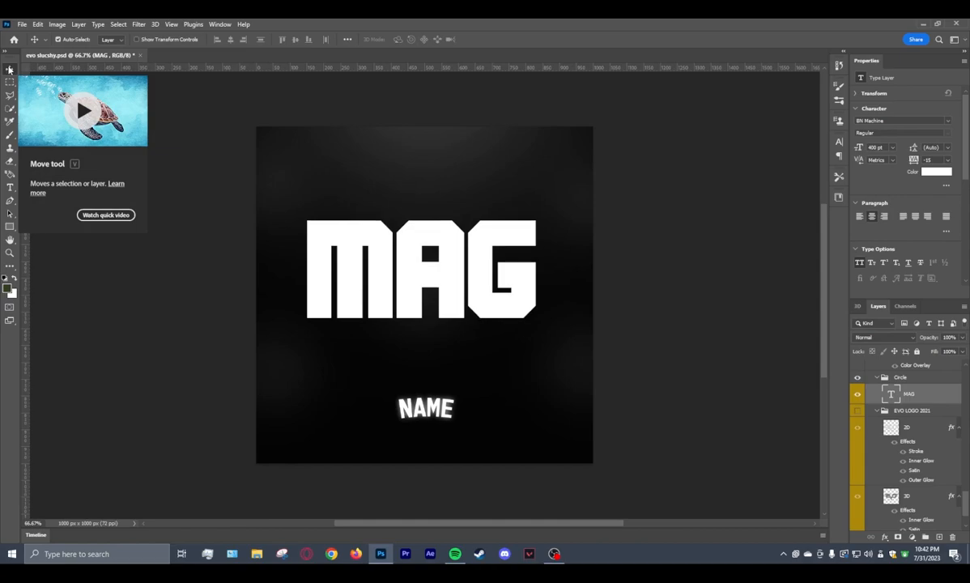
key(Down)
key(Down)
key(Down)
key(Down)
key(Down)
key(Down)
key(Down)
key(Down)
key(Down)
key(Down)
key(Down)
key(Down)
key(Down)
key(Down)
key(Down)
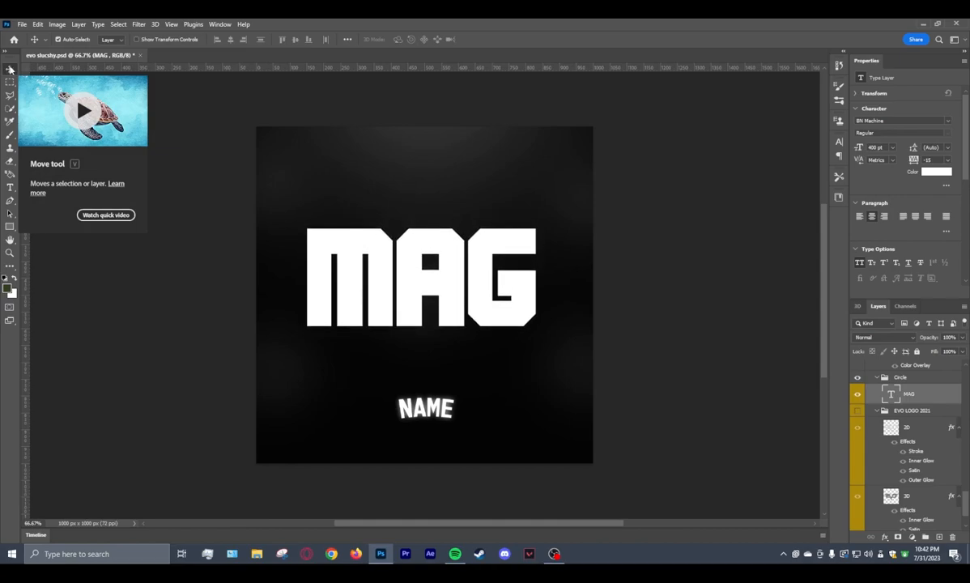
key(Down)
key(Down)
key(Down)
key(Down)
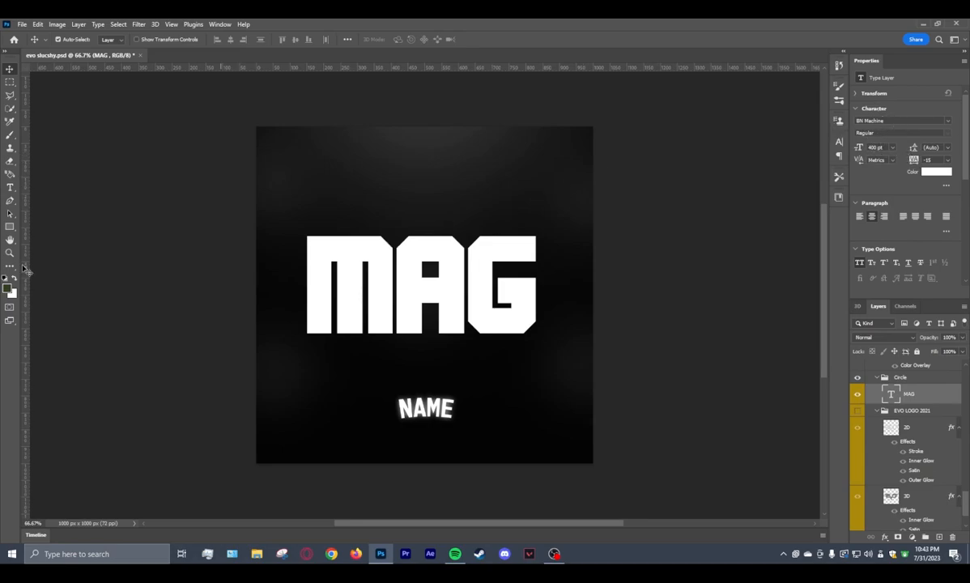
Tighten the letter spacing of the MAG text to a tracking of -20.
click(11, 188)
drag(534, 282, 310, 278)
drag(916, 161, 916, 160)
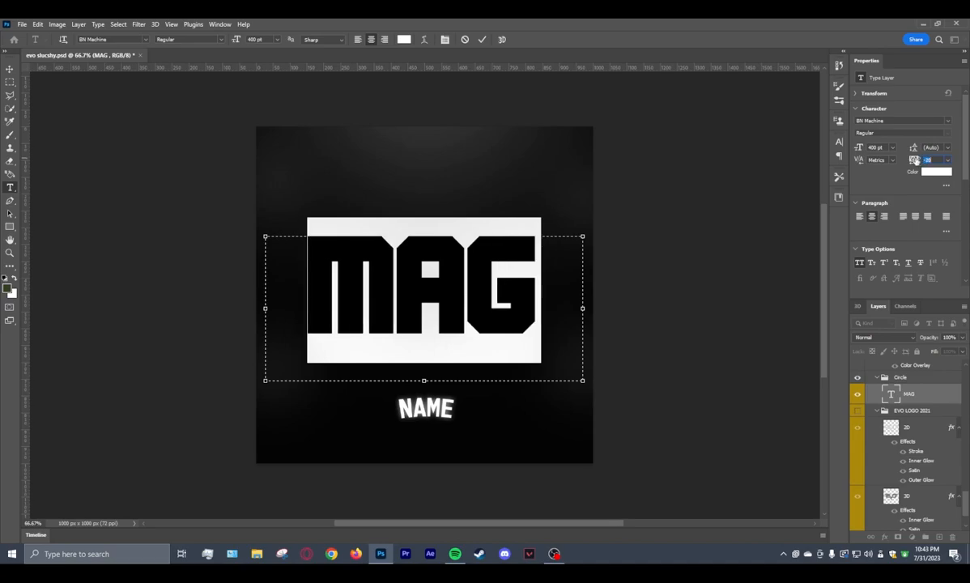
click(10, 69)
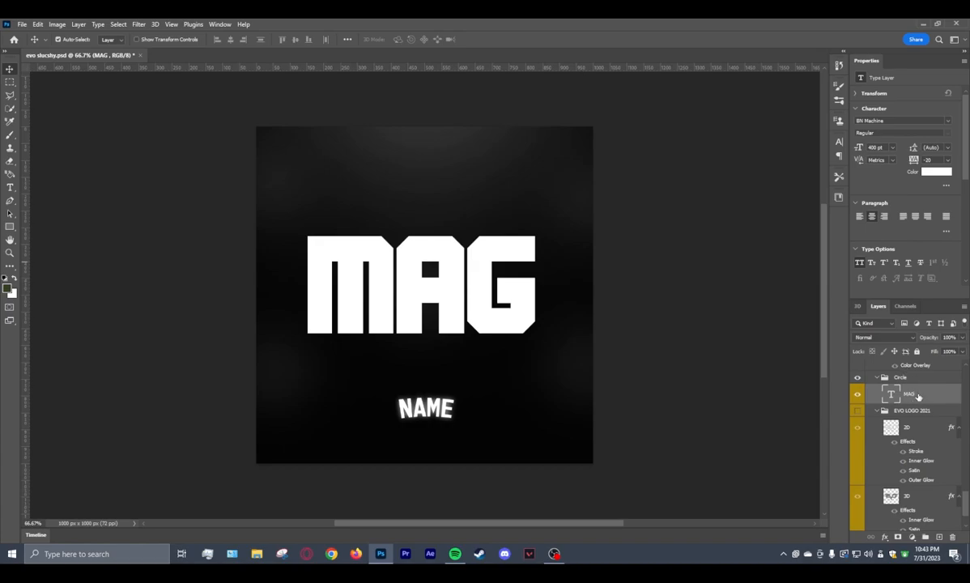
Rasterize the MAG type layer into a pixel layer.
right_click(918, 396)
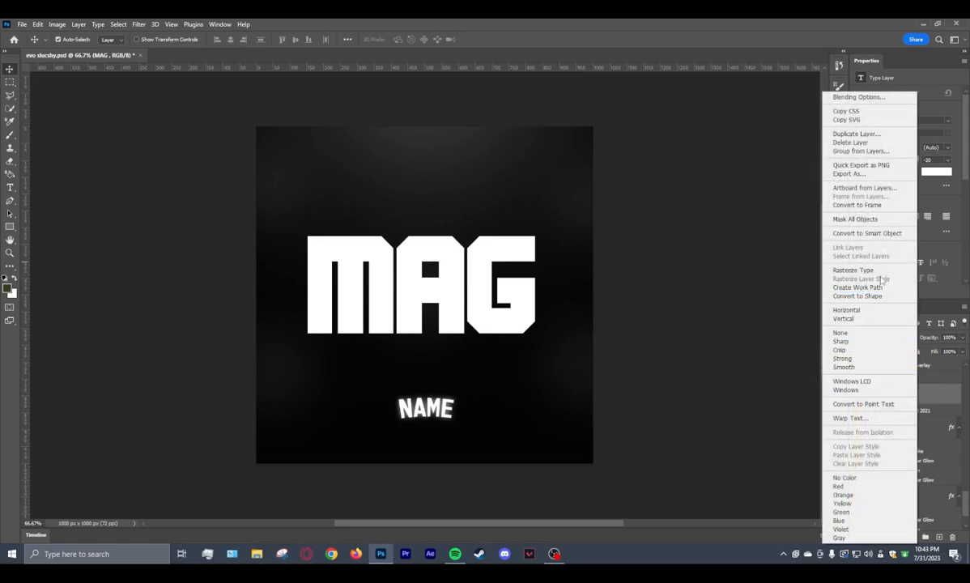
click(875, 271)
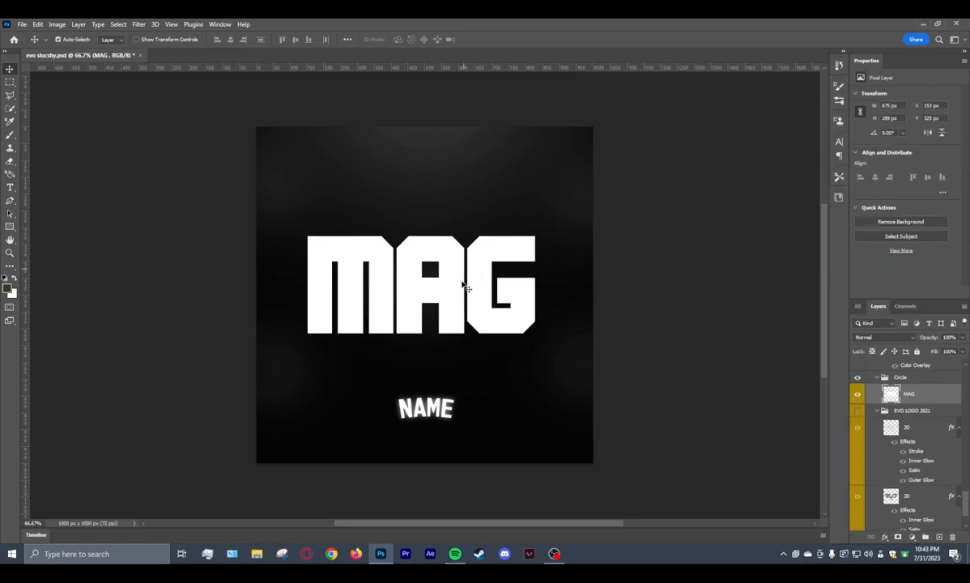
click(10, 187)
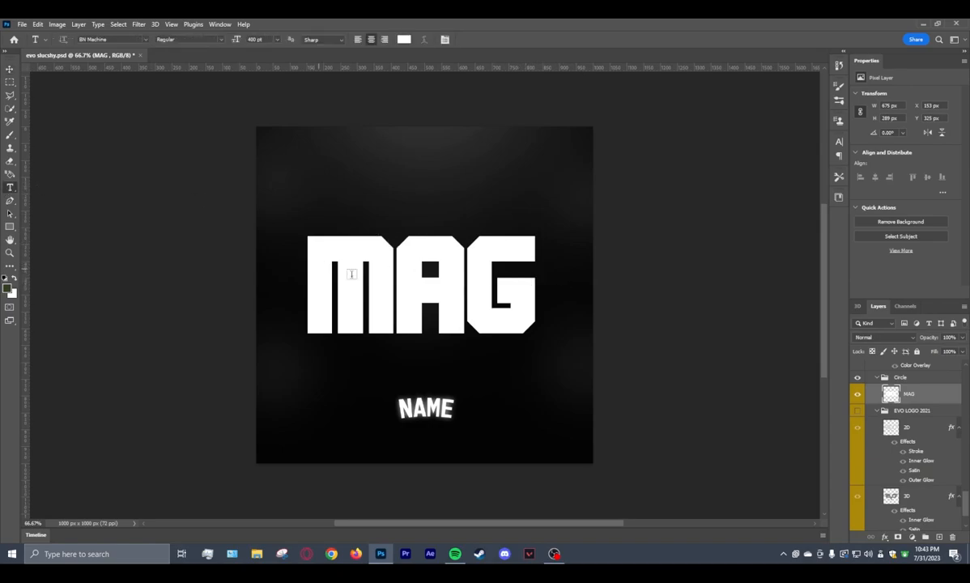
click(10, 69)
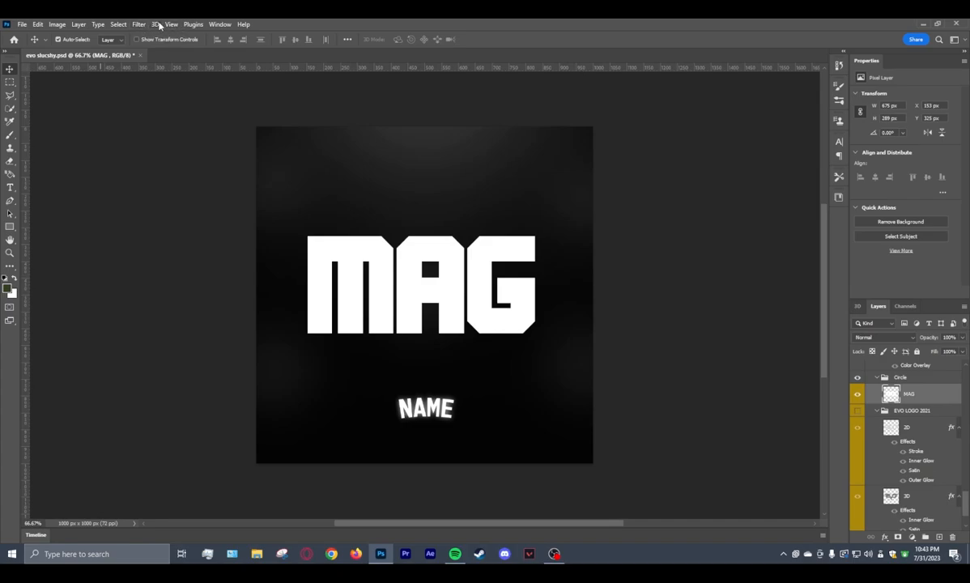
Make a 3D extrusion from the MAG layer, tilted to expose its underside, with an extrusion depth of 144.47 px.
click(154, 24)
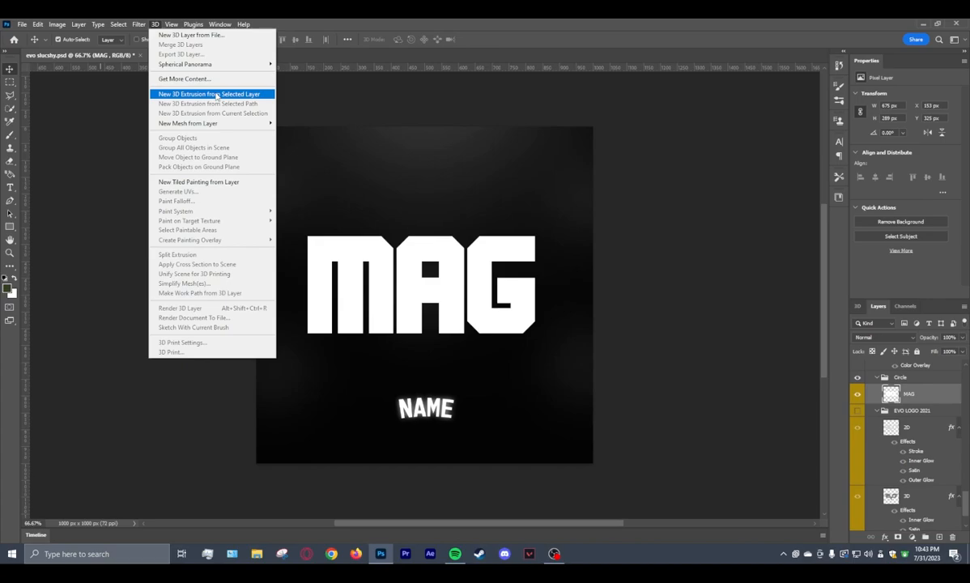
click(216, 96)
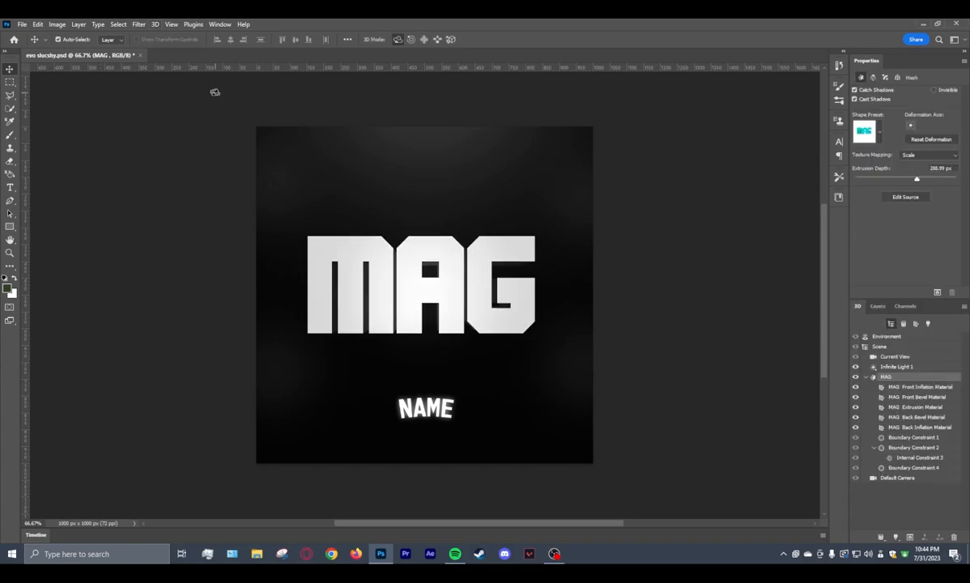
drag(402, 215, 431, 200)
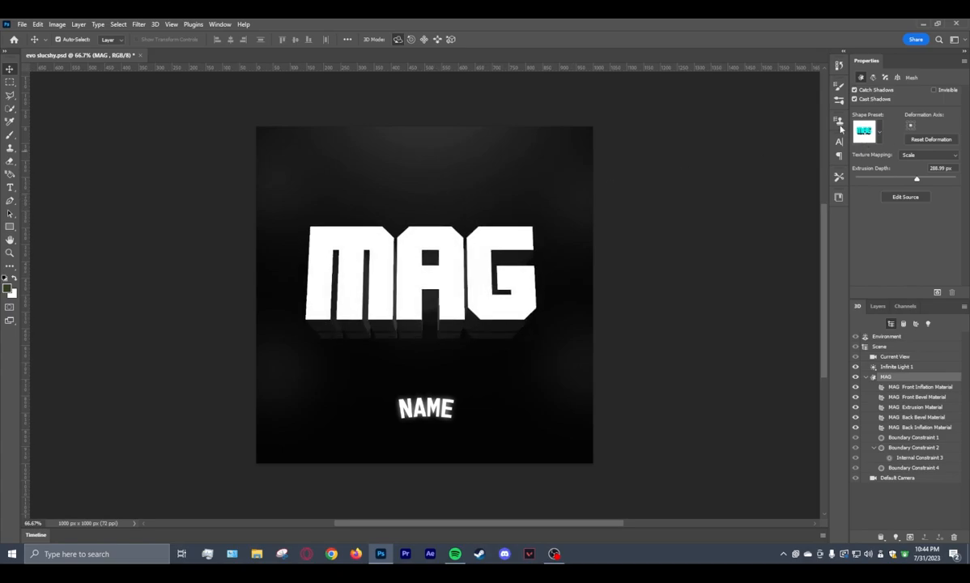
mouse_move(918, 179)
mouse_down()
mouse_move(891, 185)
mouse_move(923, 183)
mouse_move(912, 180)
mouse_up()
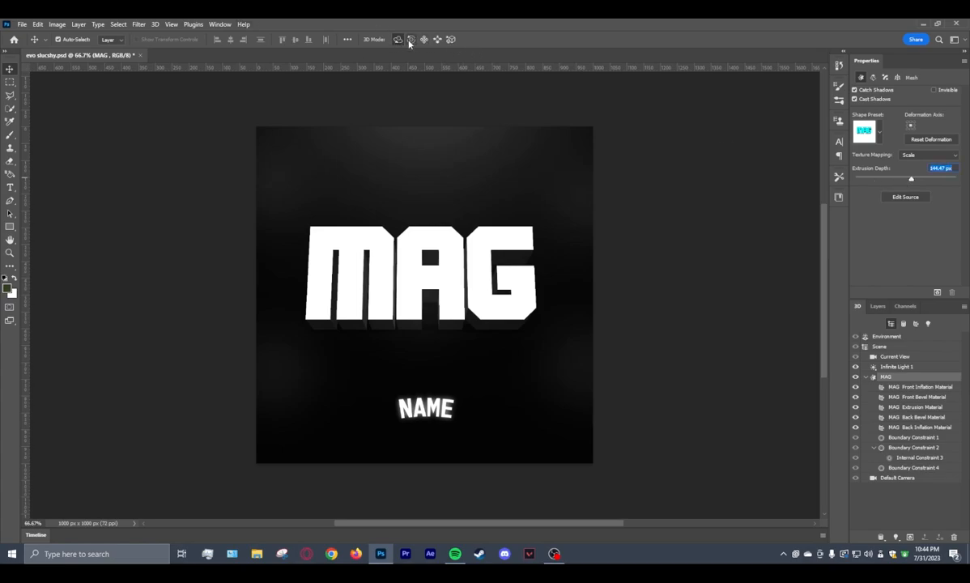
Roll the 3D MAG text slightly clockwise so its left end rises.
drag(502, 231, 533, 276)
drag(528, 355, 545, 256)
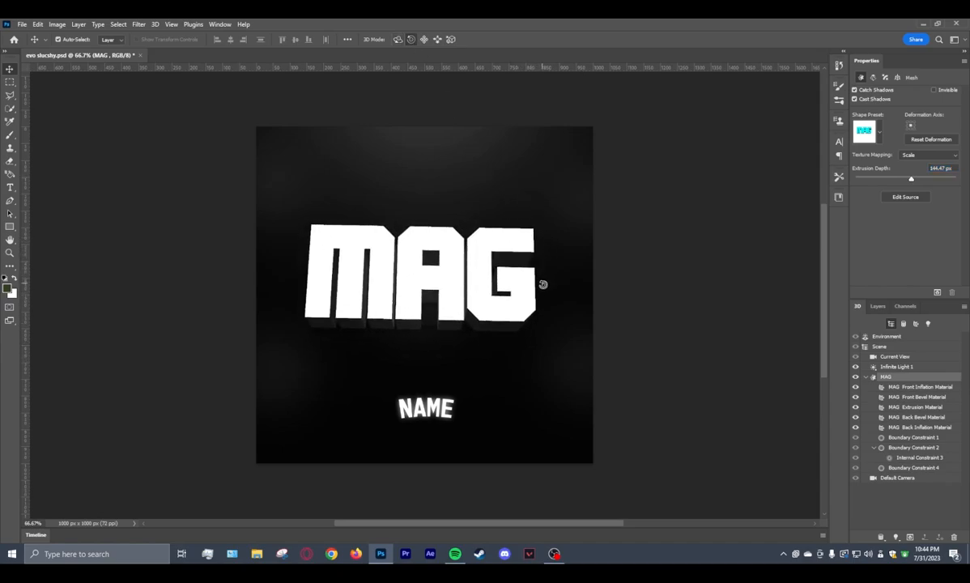
drag(546, 351, 545, 246)
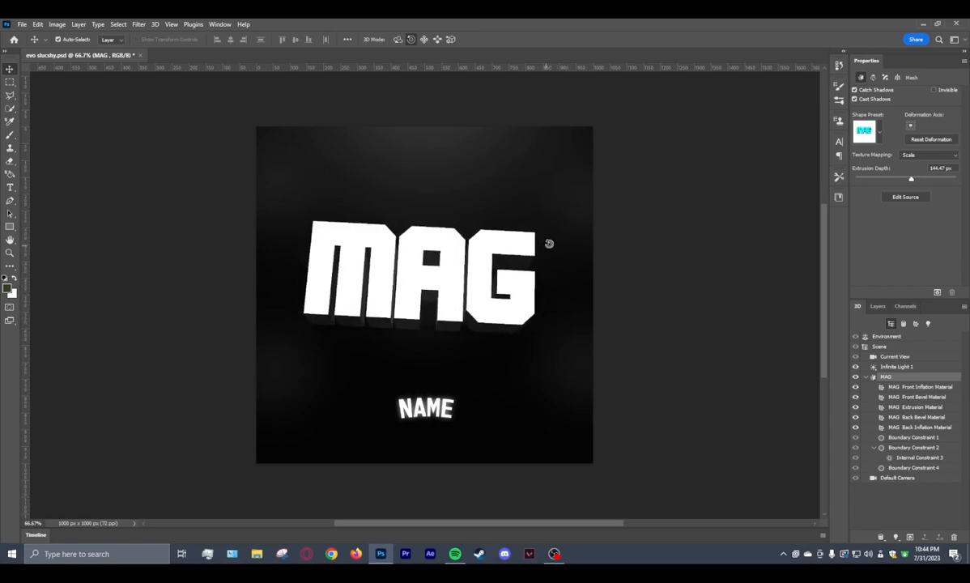
Rotate the 3D MAG text sideways around its vertical axis and slide it slightly lower on the canvas.
click(397, 39)
drag(380, 245, 543, 244)
click(422, 40)
drag(440, 231, 408, 229)
Adjust the orbit of the 3D MAG text slightly and roll it counterclockwise so its right end rises.
click(398, 40)
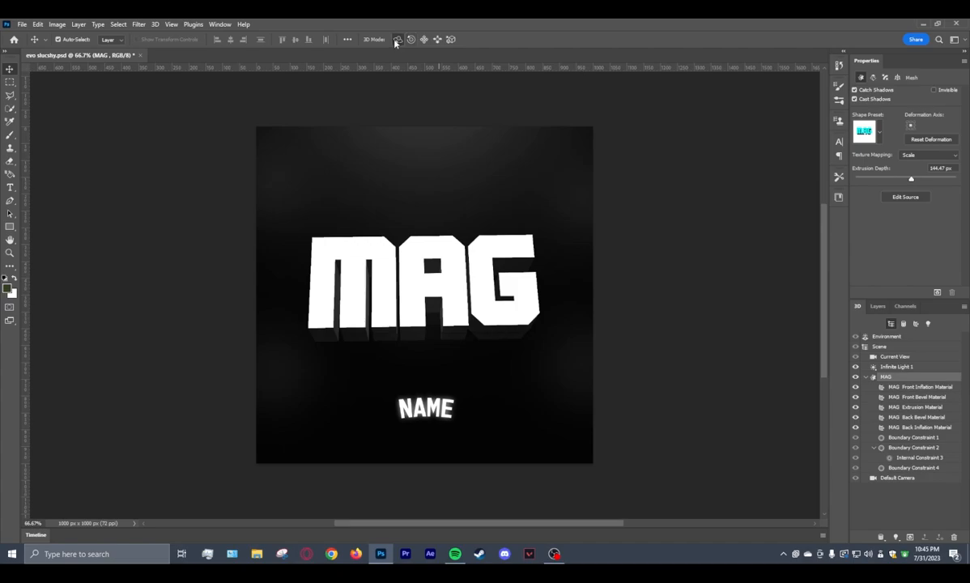
drag(534, 201, 540, 236)
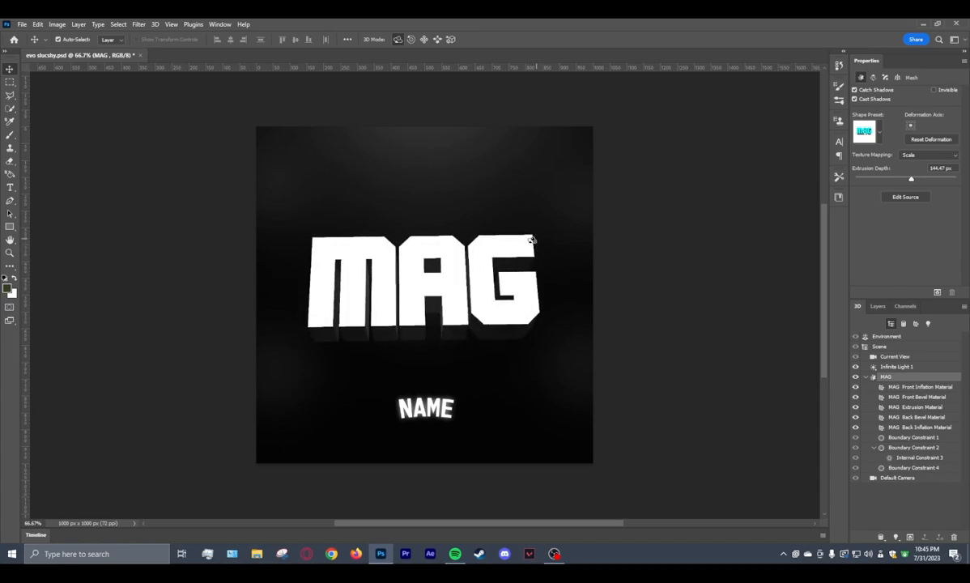
click(411, 39)
drag(544, 269, 528, 537)
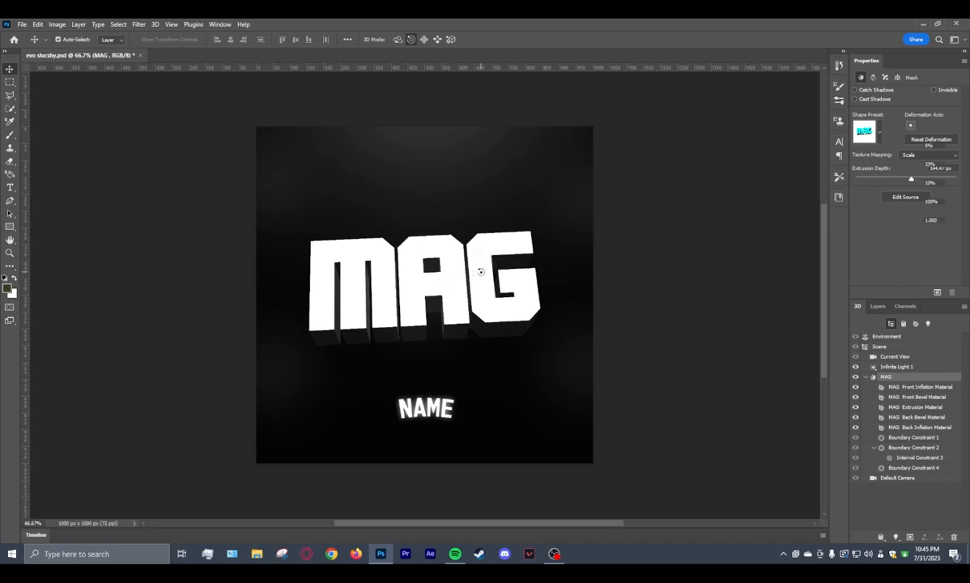
Apply the shiny yellow-gold material preset to the MAG front inflation material.
click(481, 272)
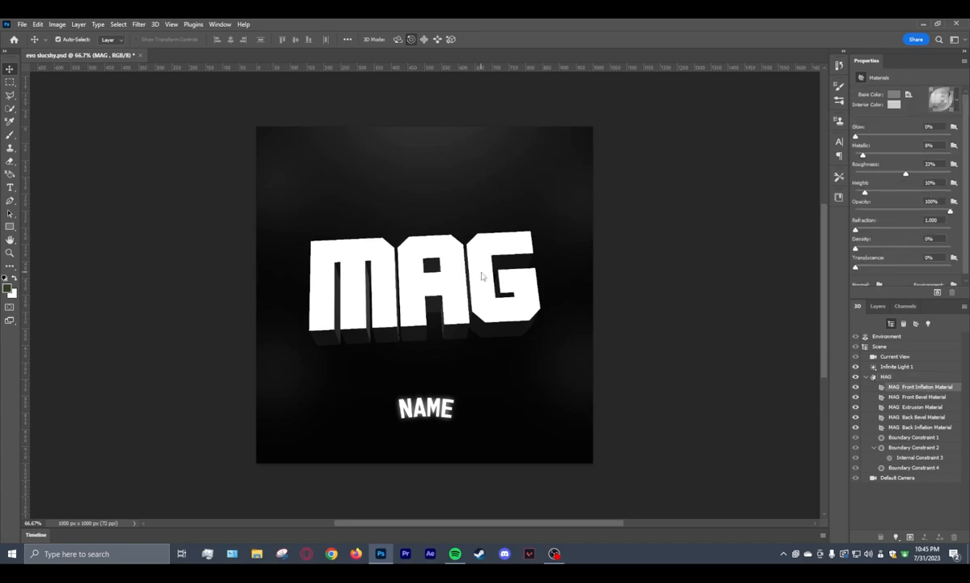
click(941, 98)
scroll(891, 162, down, 6)
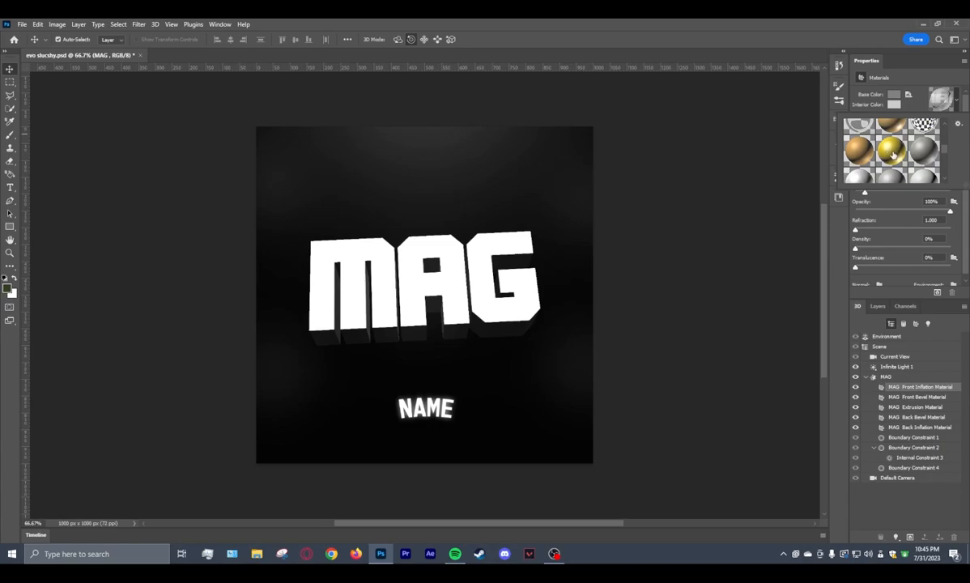
click(893, 153)
click(754, 227)
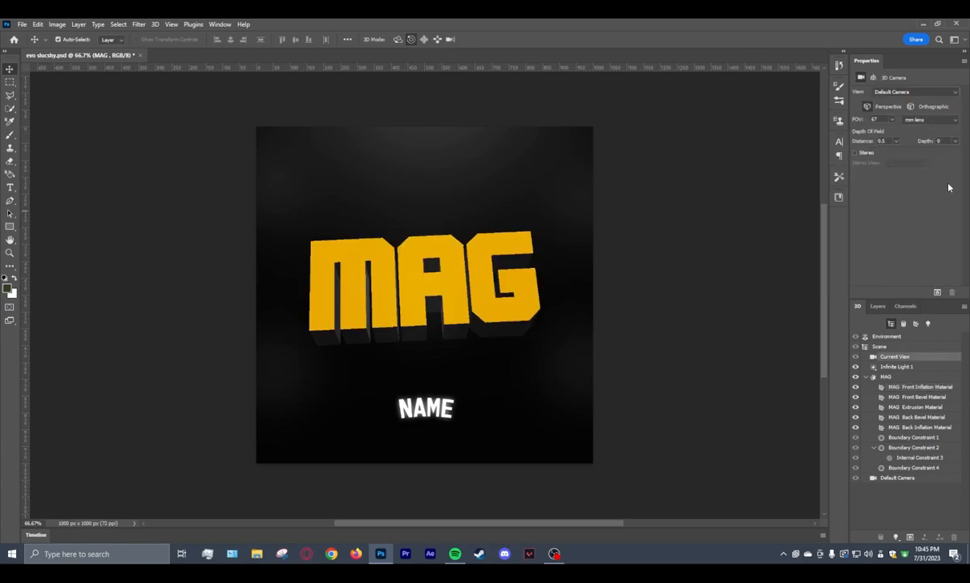
Raise the glow of the MAG front inflation material to 100%.
click(444, 290)
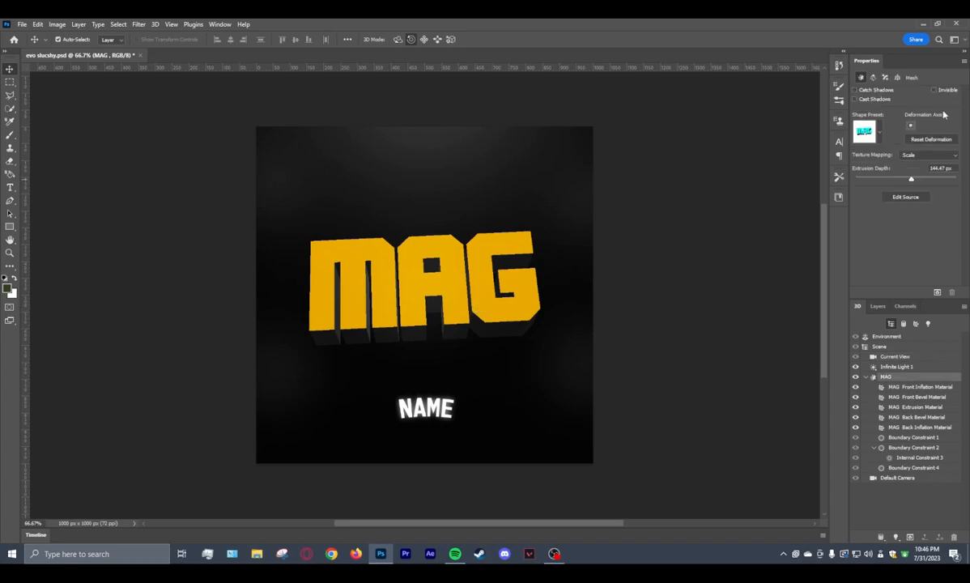
click(484, 266)
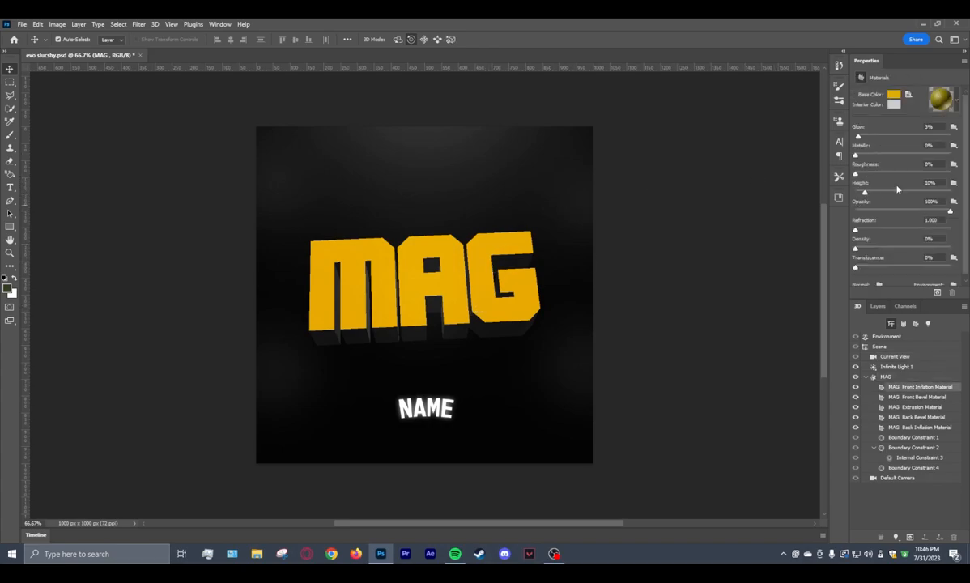
drag(858, 138, 950, 136)
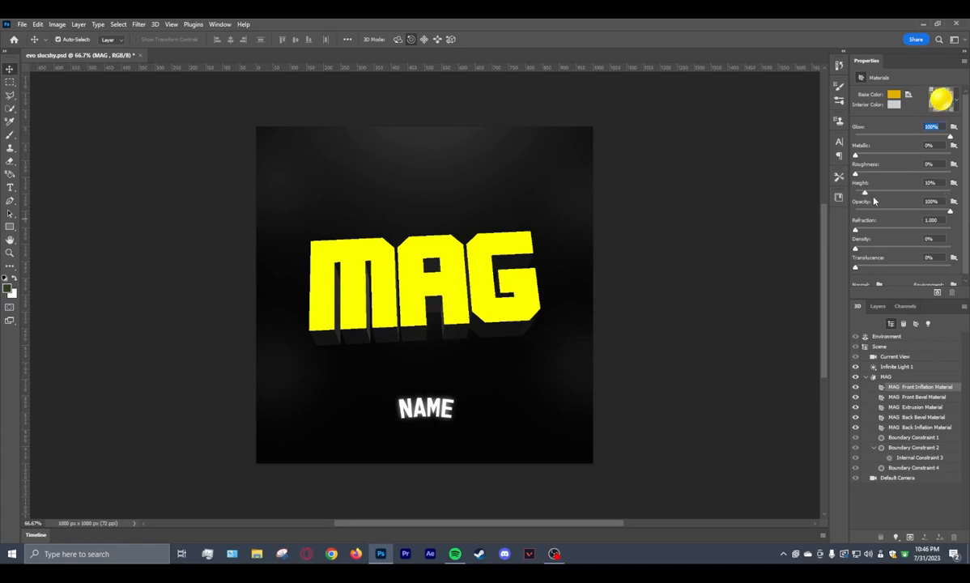
Set the height of the MAG front inflation material to 0%.
drag(867, 194, 826, 202)
scroll(895, 228, down, 1)
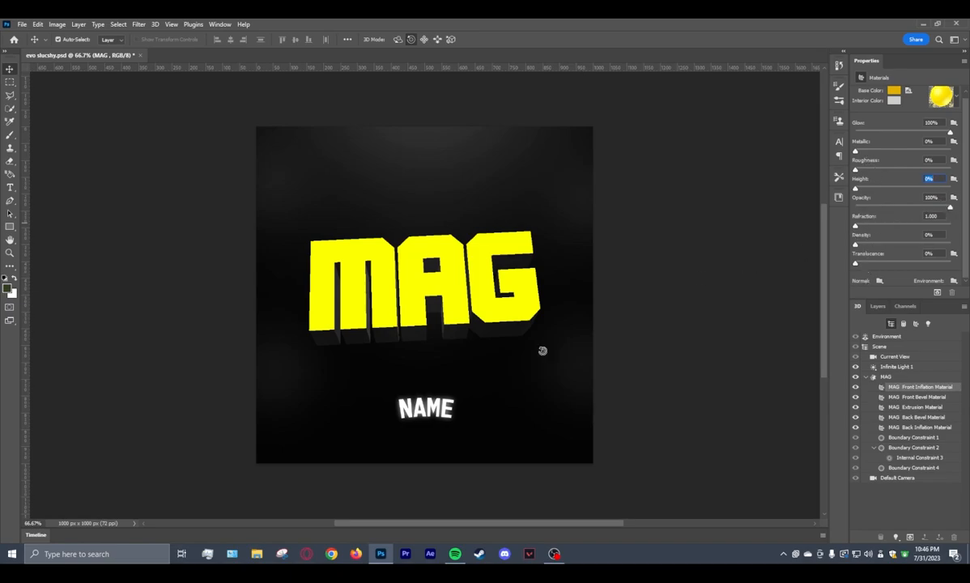
Apply the shiny yellow-gold material preset to the MAG extrusion material.
click(494, 332)
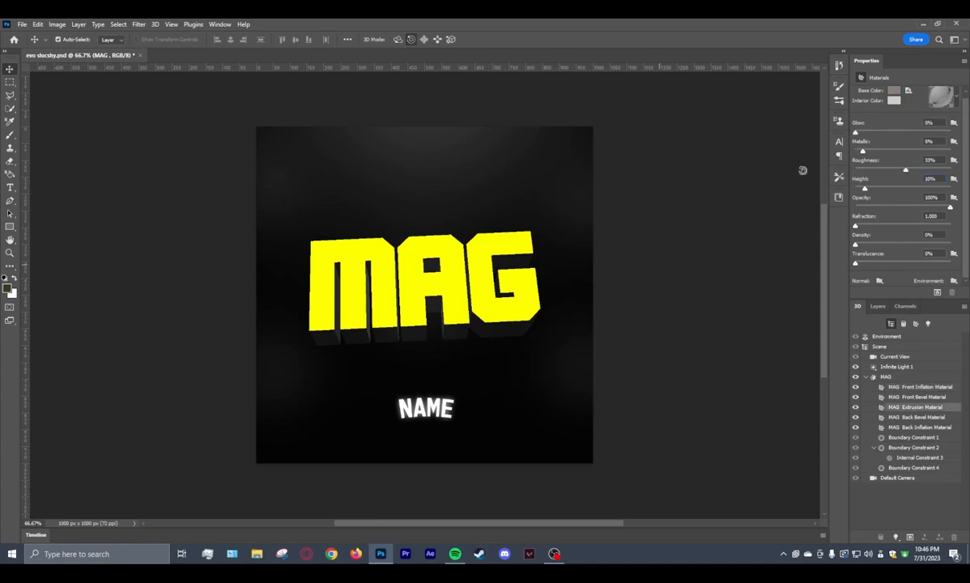
click(940, 96)
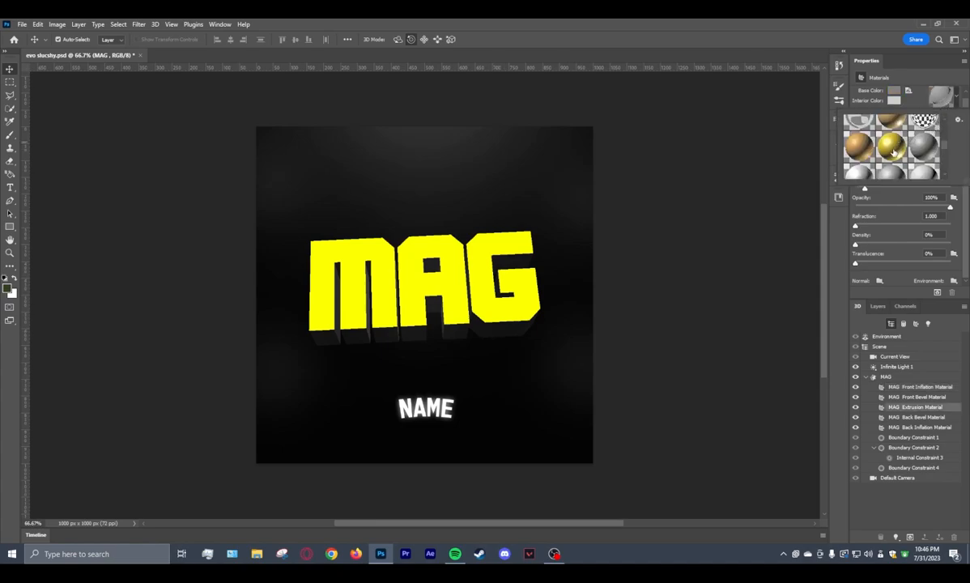
scroll(894, 151, down, 1)
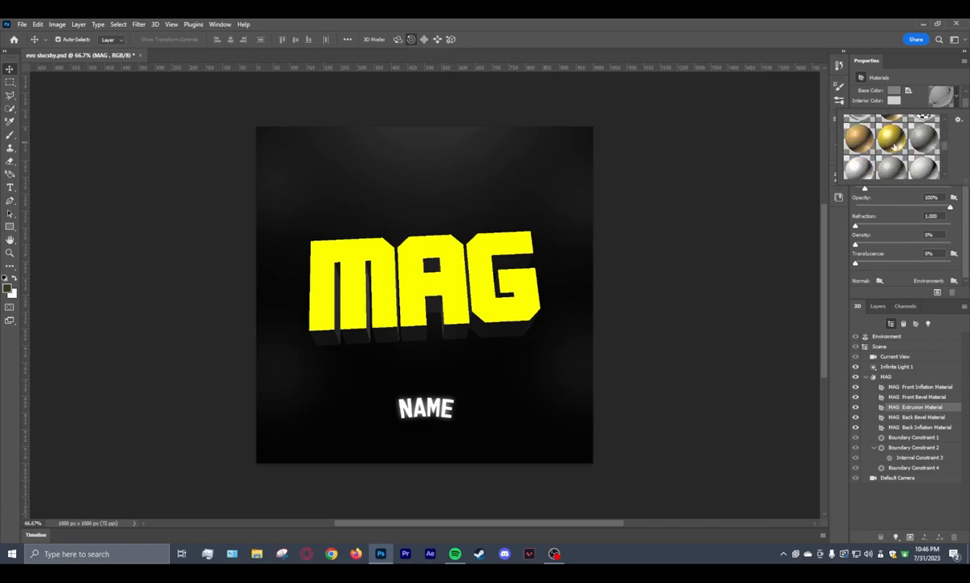
click(893, 141)
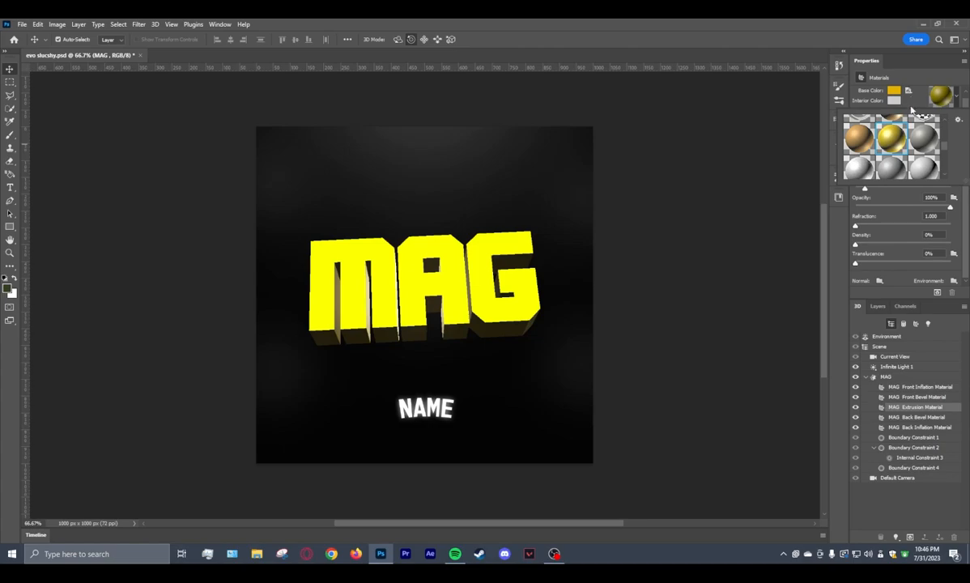
click(911, 109)
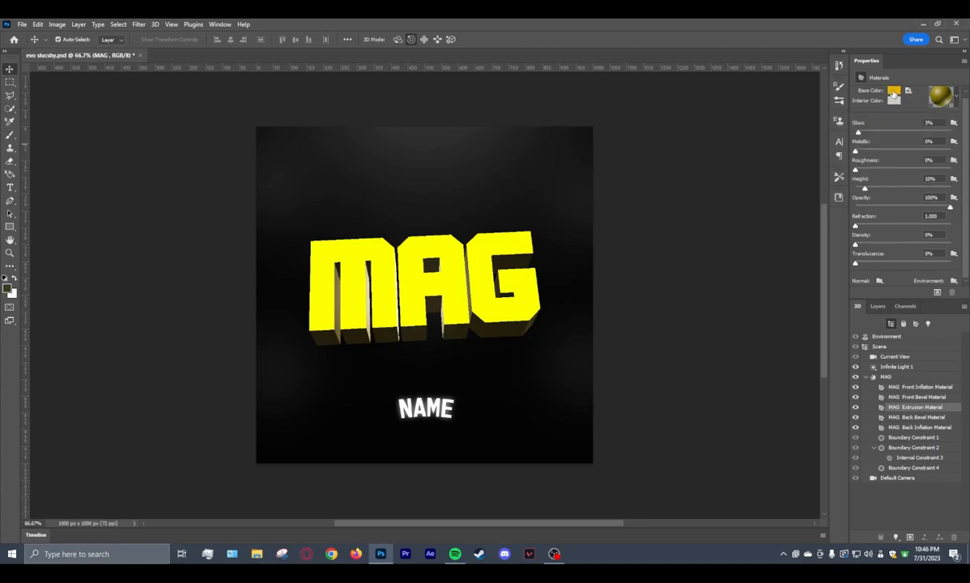
Change the extrusion material's base color to pure red (RGB 255, 0, 0).
click(894, 92)
drag(438, 415, 437, 403)
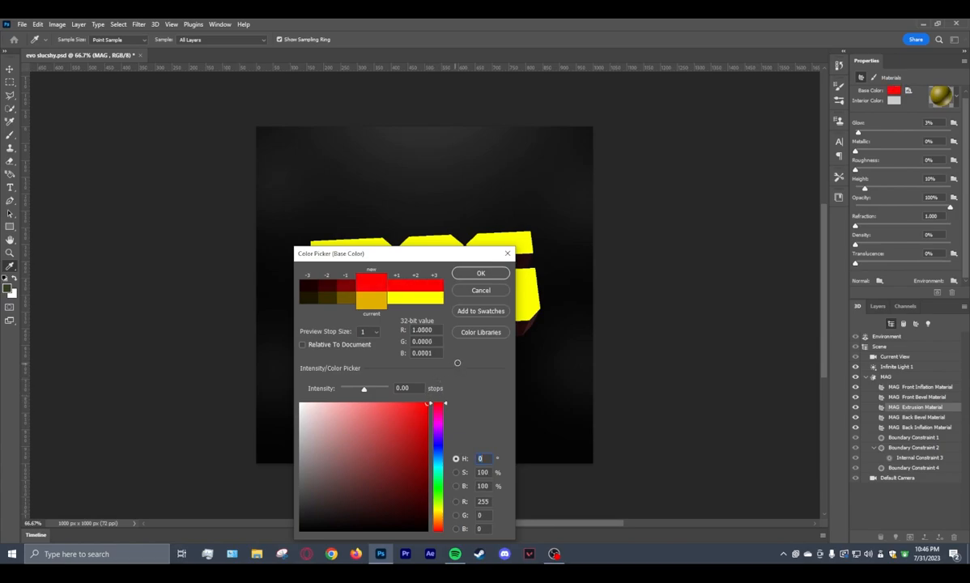
click(481, 273)
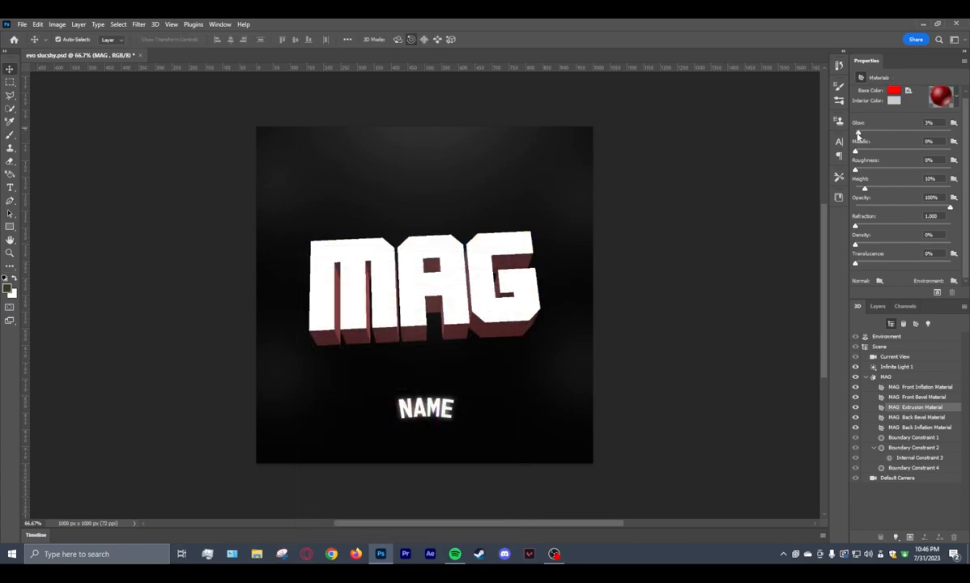
Set the extrusion material's glow to 100% and its height to 0%.
drag(859, 134, 954, 135)
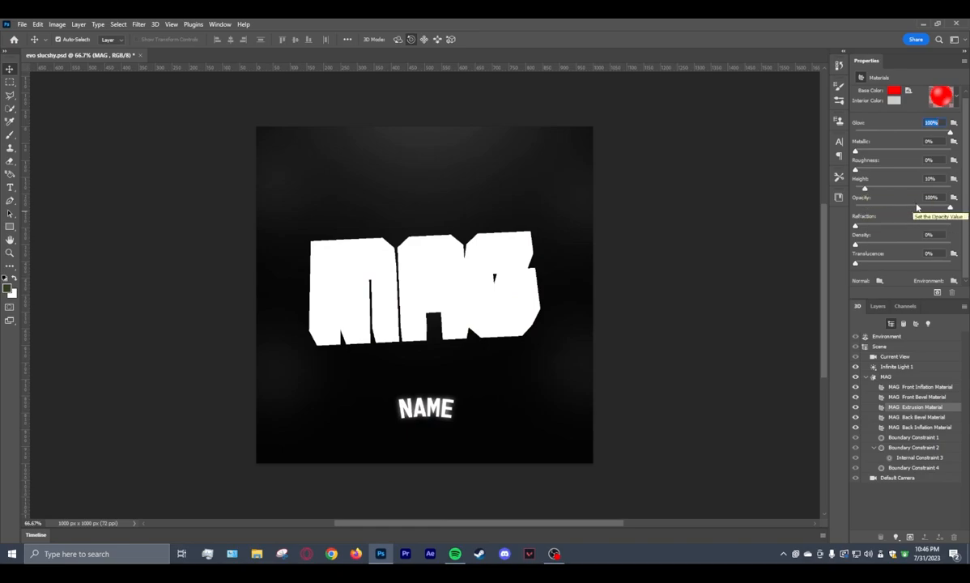
drag(865, 189, 814, 190)
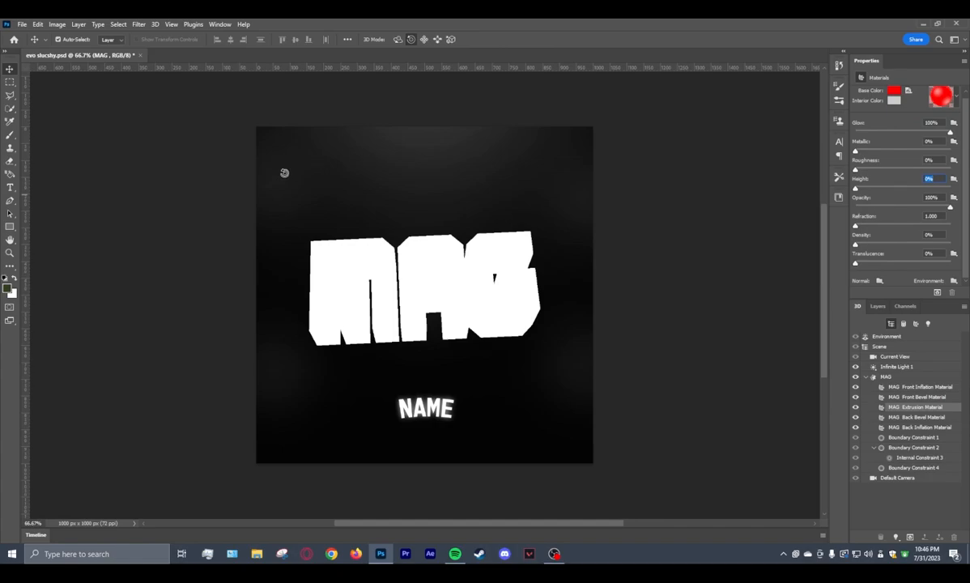
Render the MAG 3D layer and rasterize it into a pixel layer.
click(155, 26)
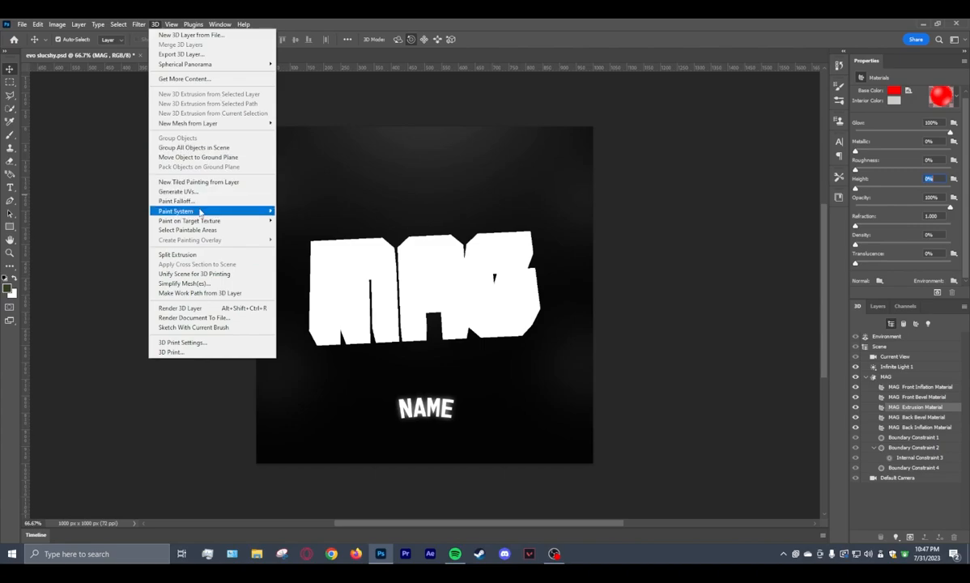
click(213, 308)
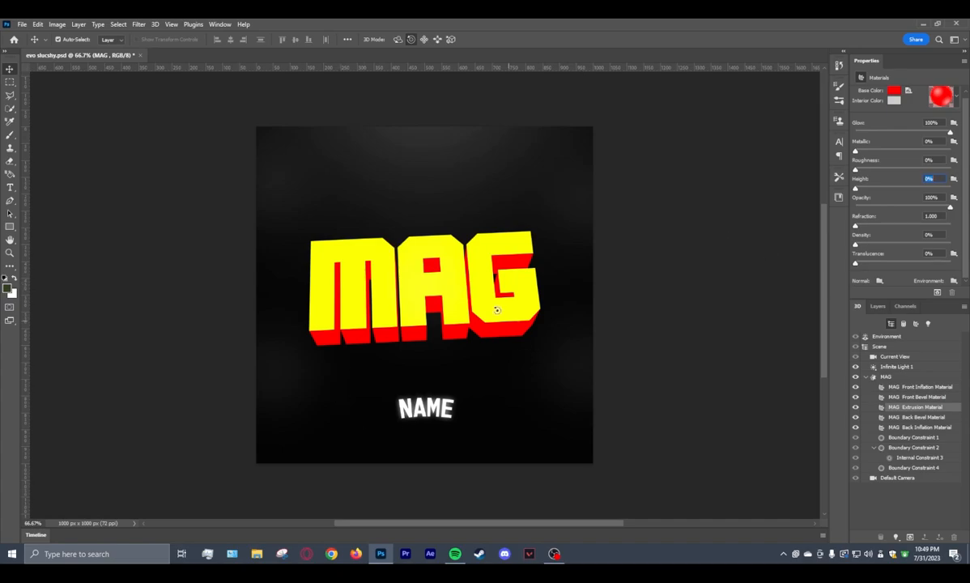
click(891, 308)
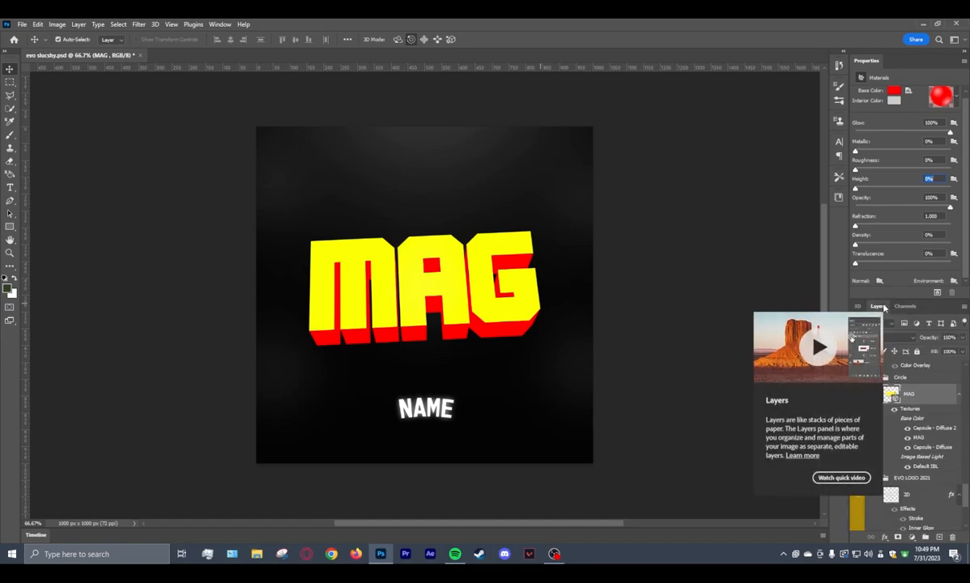
right_click(926, 398)
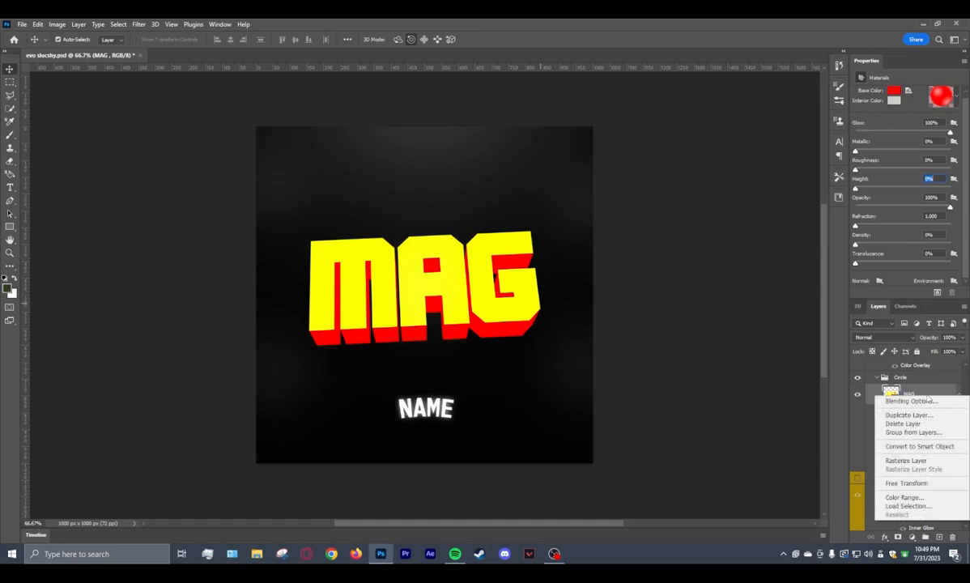
click(928, 461)
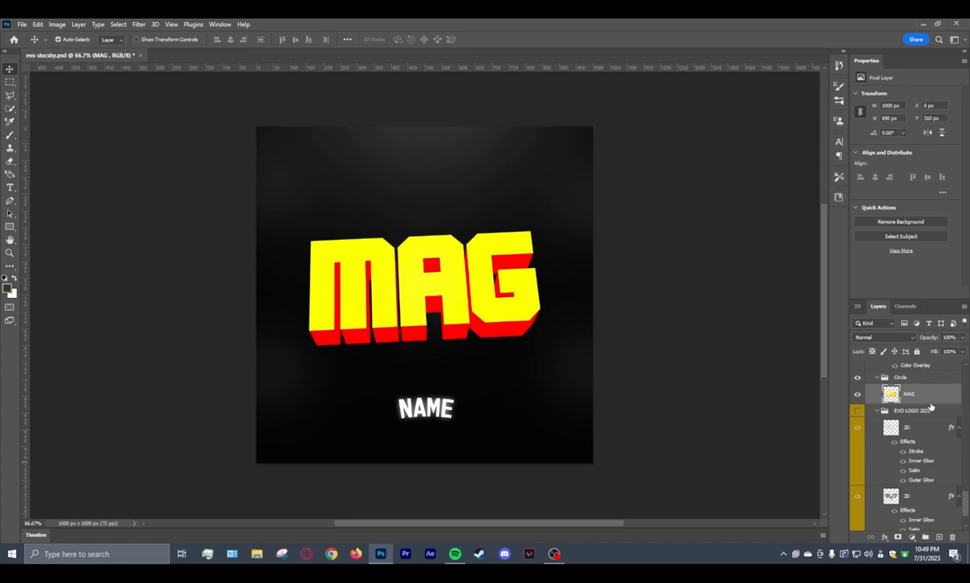
Select the yellow front face of the letter M with the Quick Selection tool and copy it to a new layer.
click(10, 111)
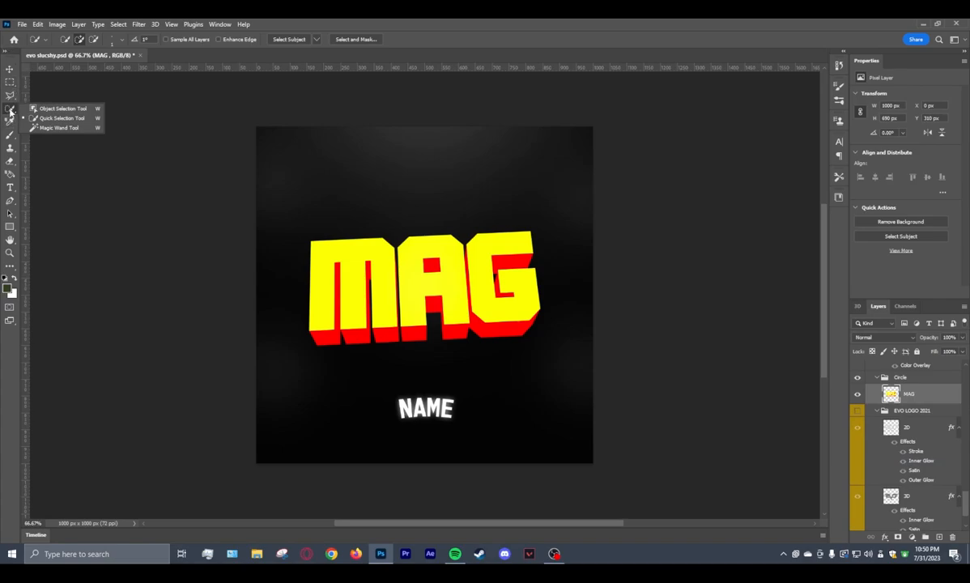
click(11, 111)
right_click(12, 111)
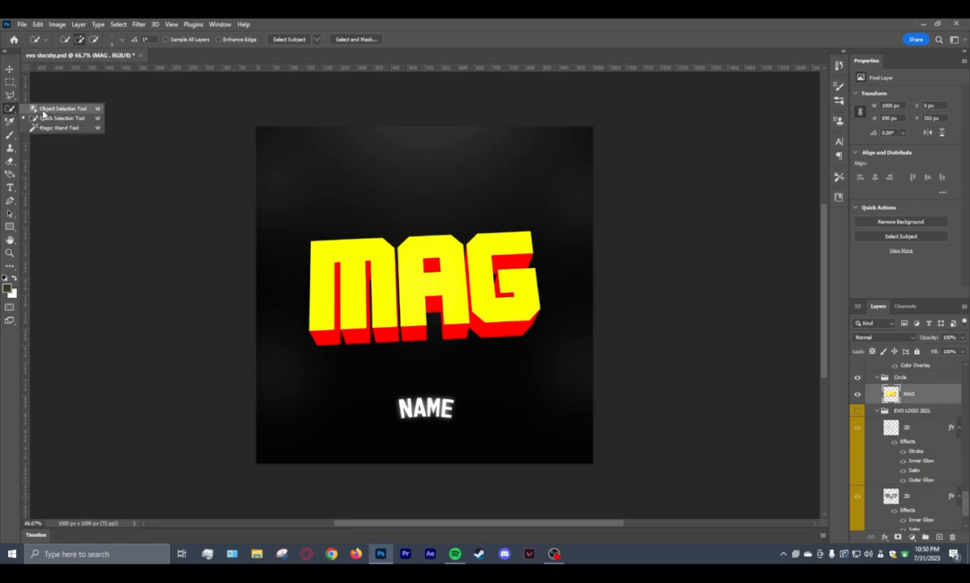
click(50, 119)
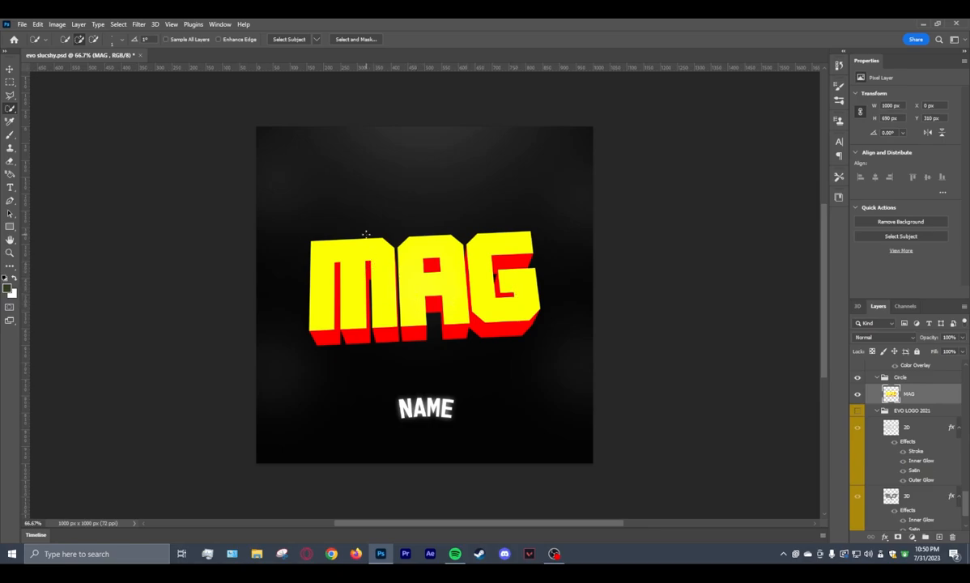
drag(375, 249, 386, 286)
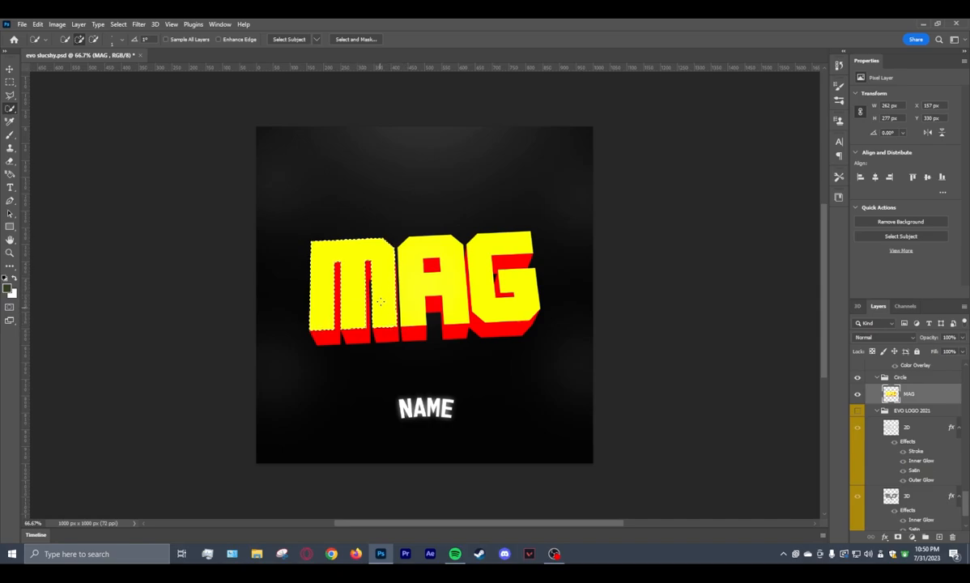
right_click(381, 258)
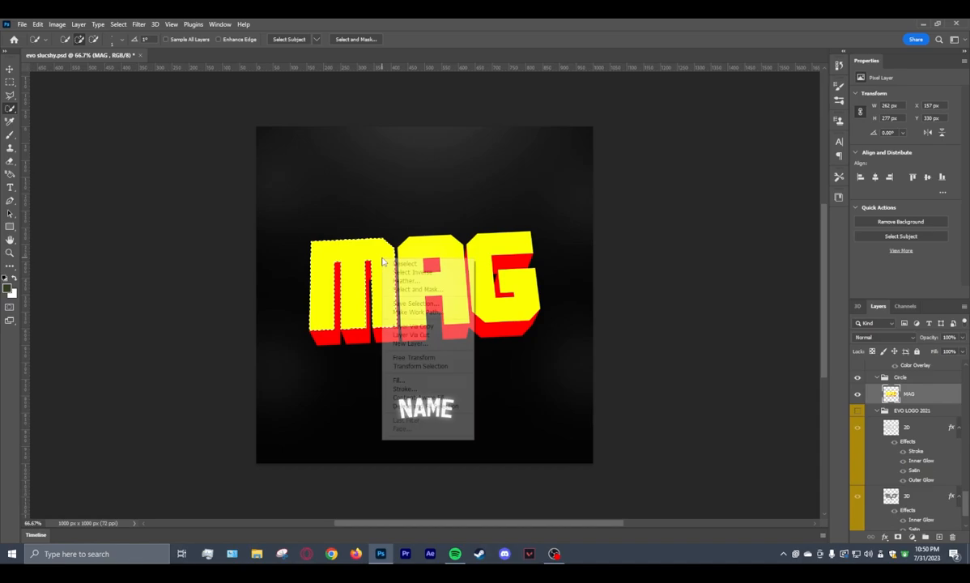
click(414, 327)
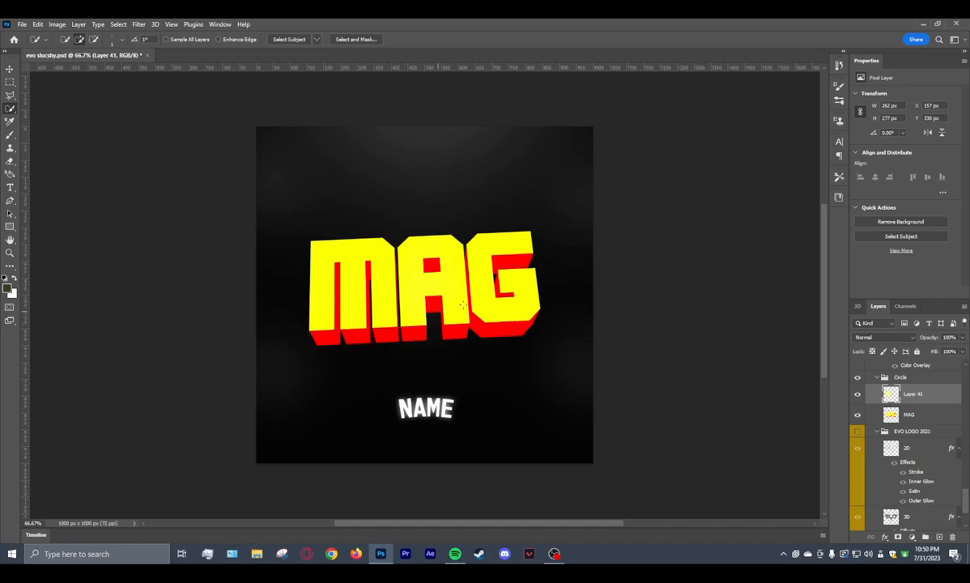
Select the yellow front face of the letter A on the MAG layer and copy it to a new layer.
click(913, 416)
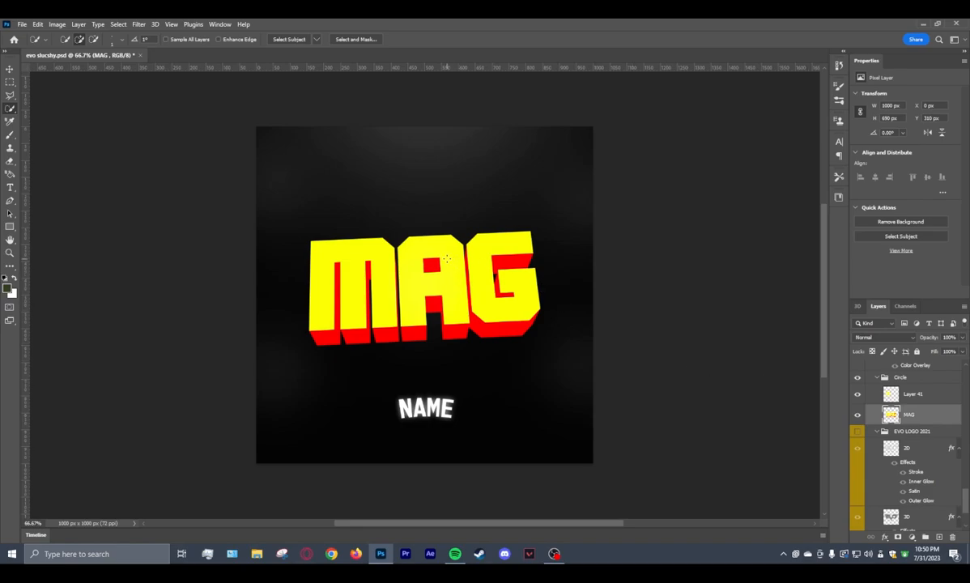
click(455, 274)
right_click(458, 277)
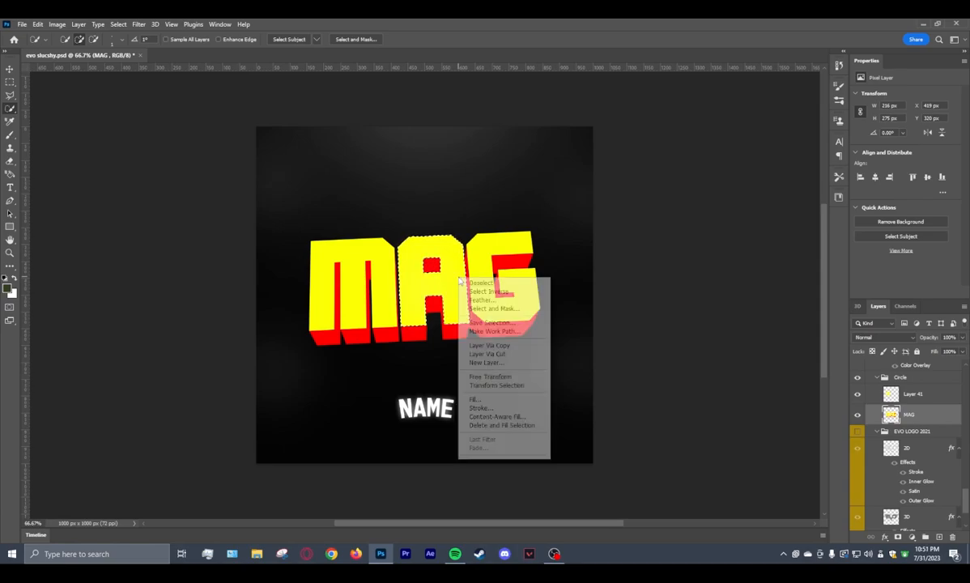
click(500, 348)
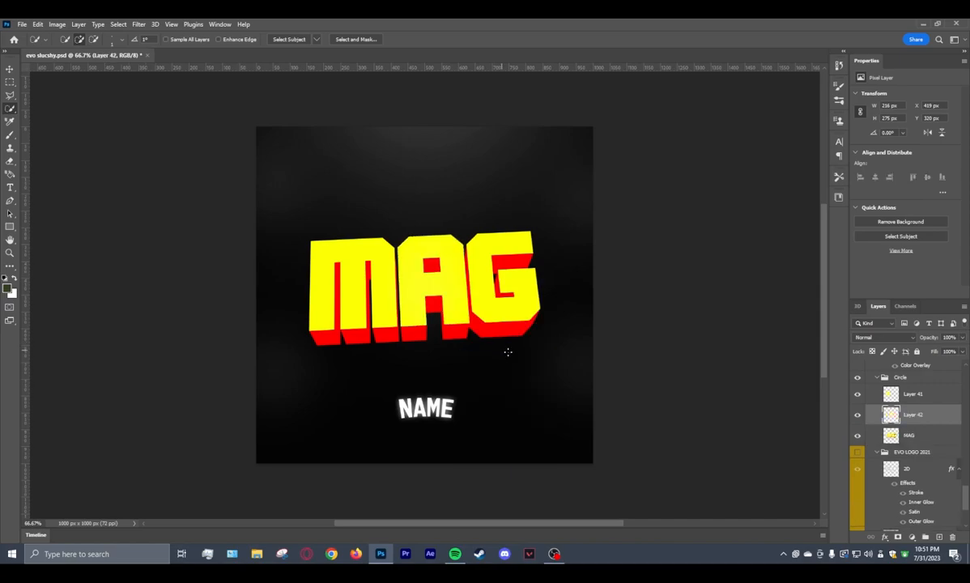
Select the yellow front face of the letter G on the MAG layer and copy it to a new layer.
click(910, 436)
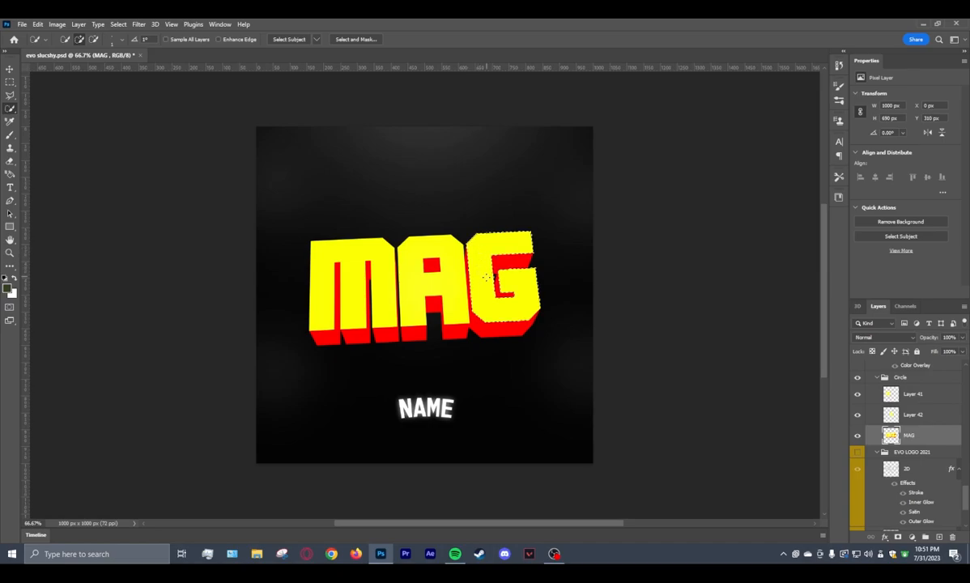
drag(480, 252, 486, 280)
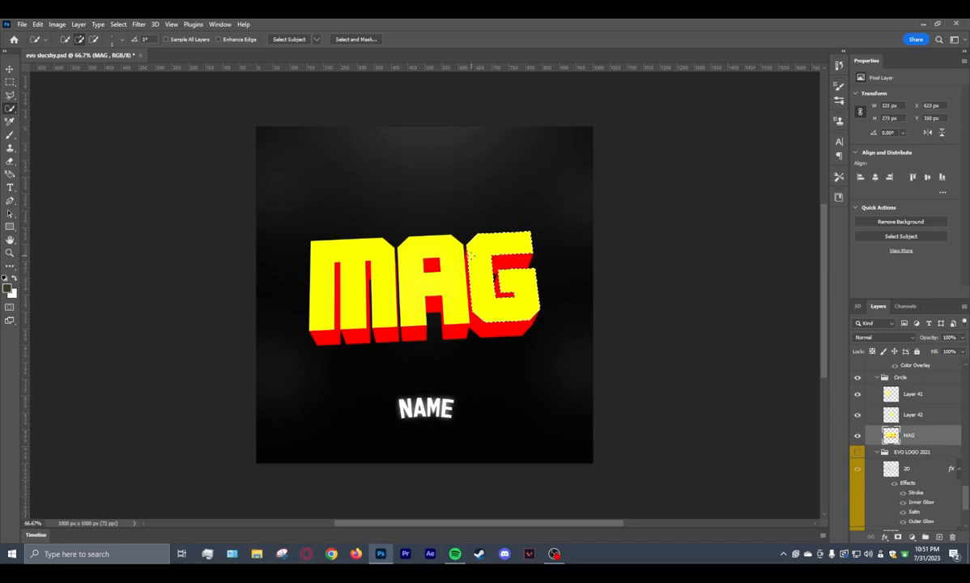
right_click(478, 261)
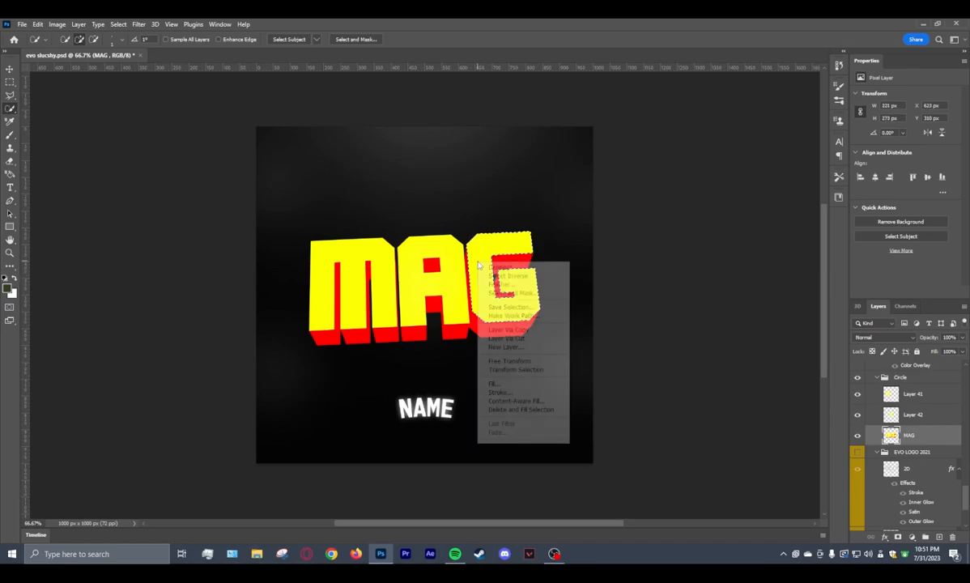
click(523, 331)
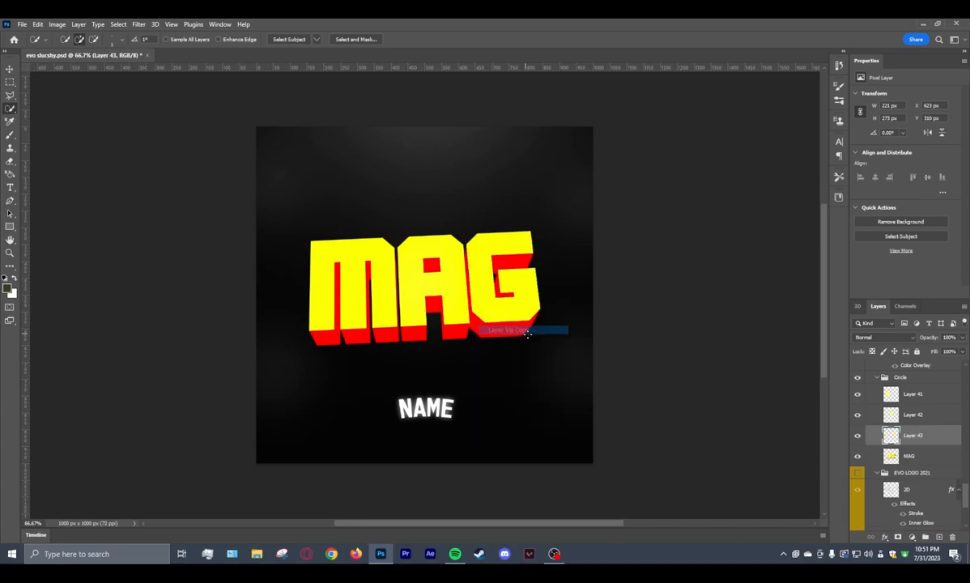
Hide and show the MAG layer repeatedly to check the copied letter faces against the full 3D text.
click(909, 459)
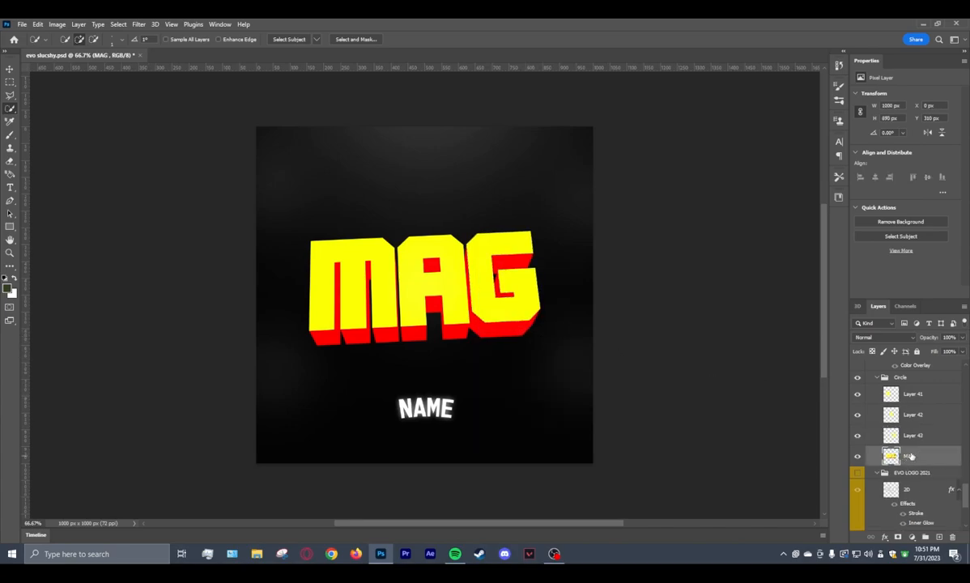
click(912, 398)
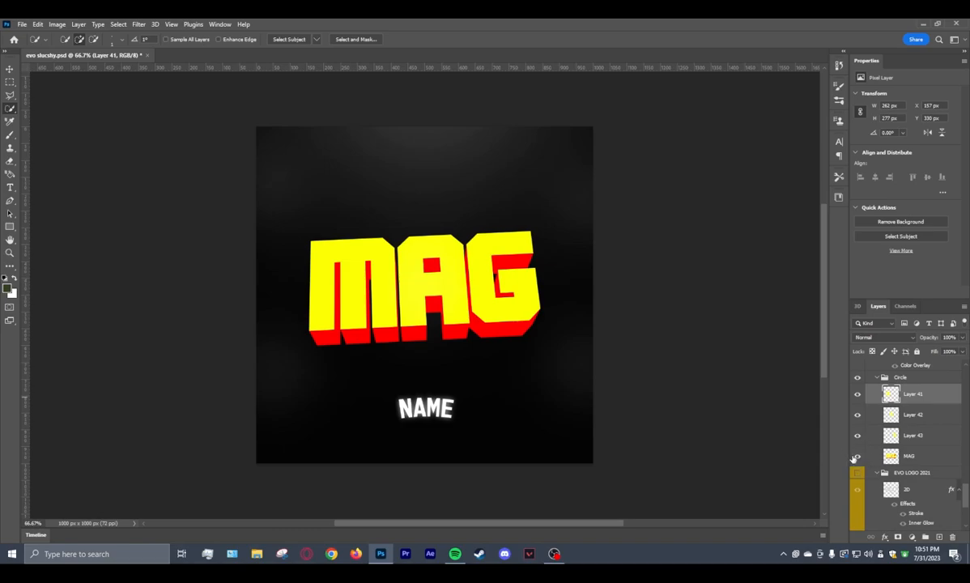
click(857, 459)
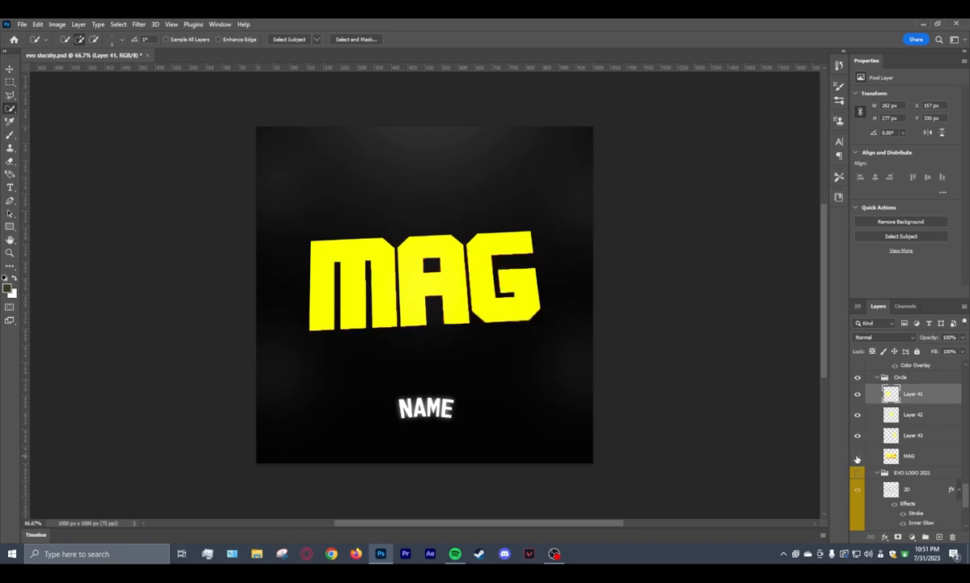
click(857, 459)
click(857, 460)
click(858, 460)
click(857, 460)
click(859, 458)
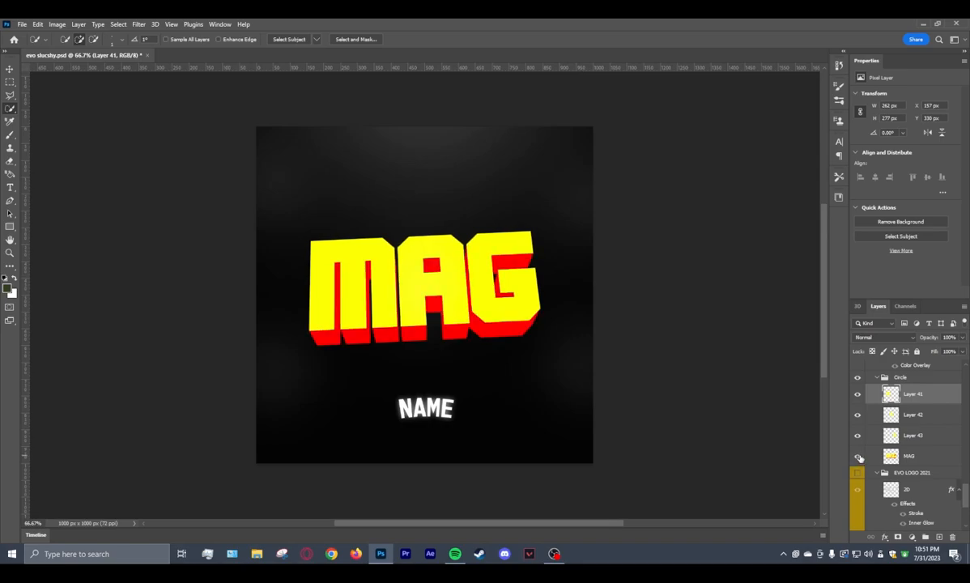
Merge the three copied letter-face layers, Layer 41, Layer 42 and Layer 43, into one layer.
shift+click(909, 437)
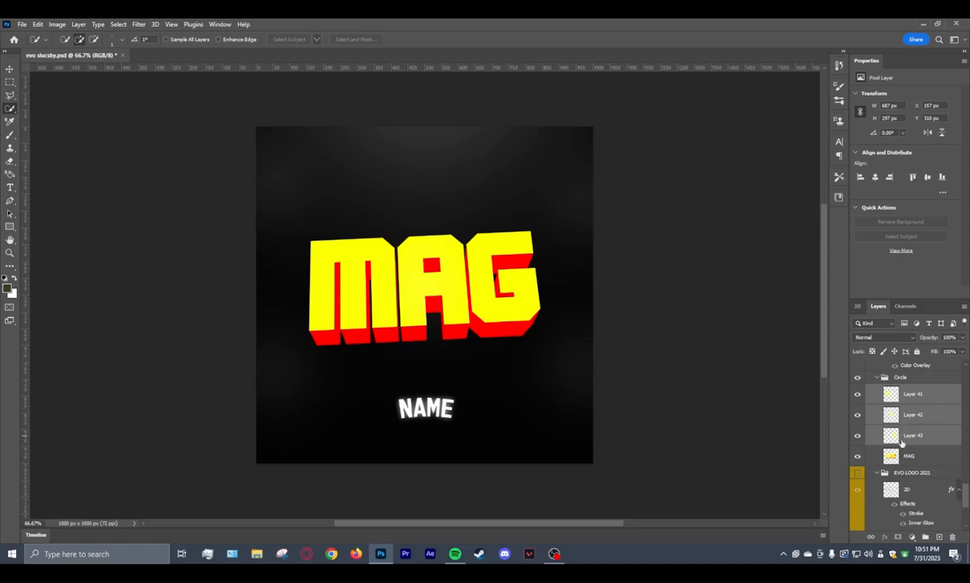
click(914, 396)
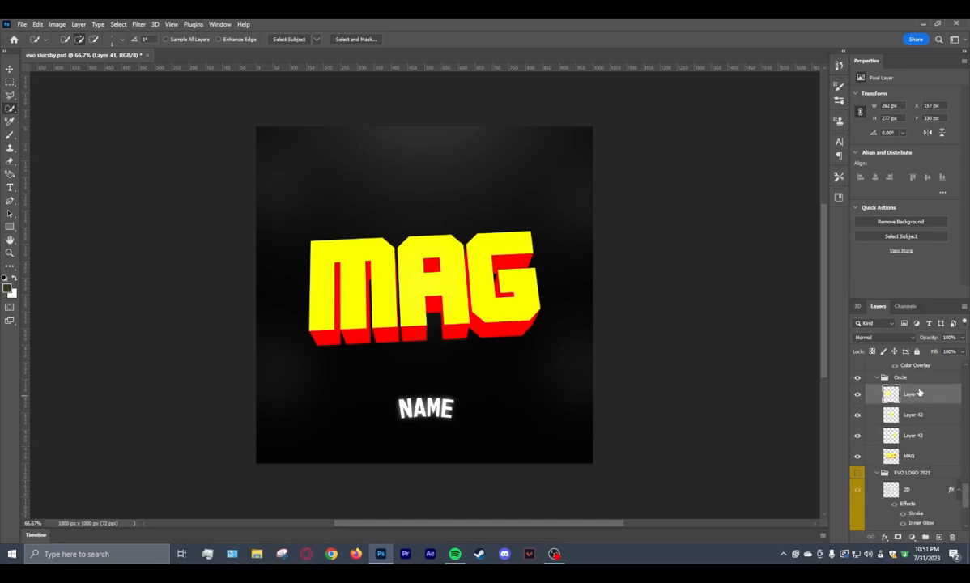
shift+click(911, 438)
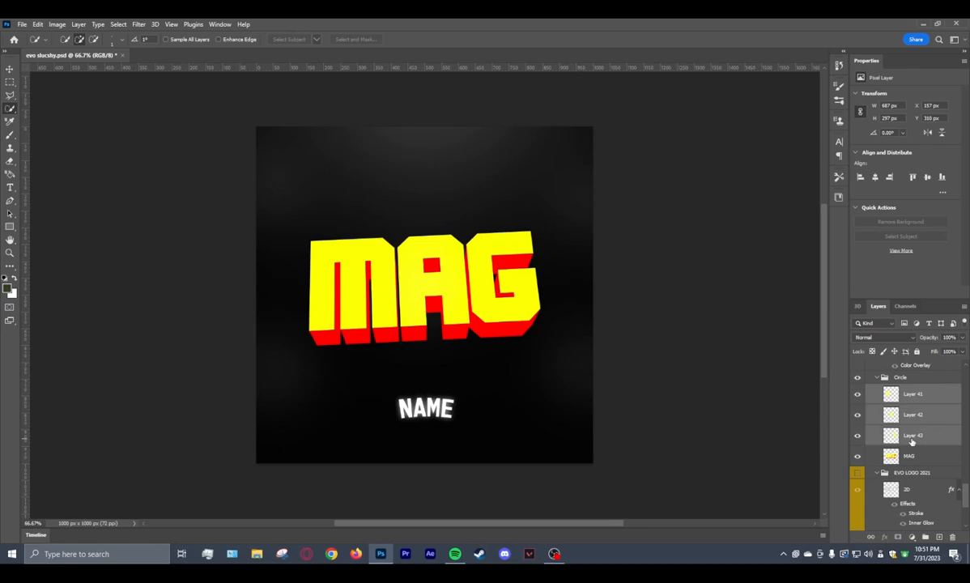
right_click(915, 397)
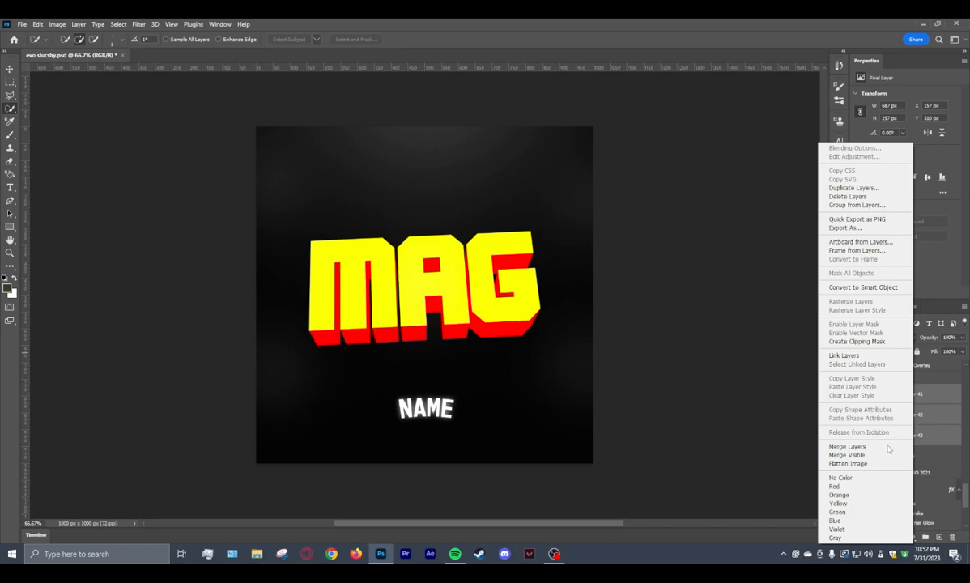
click(848, 447)
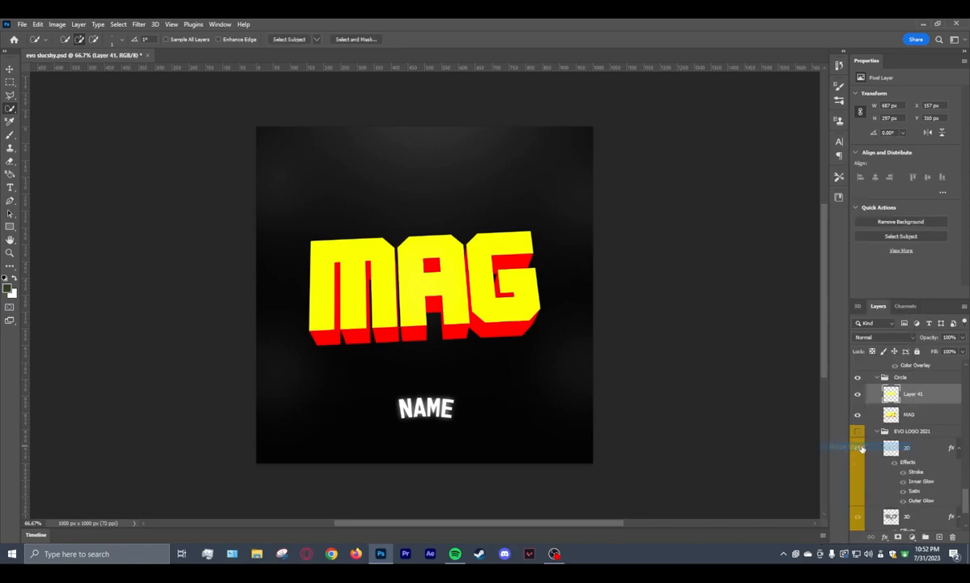
Apply a Color Overlay in light gray #e6e6e6 to the merged letter-face layer, Layer 41.
right_click(912, 398)
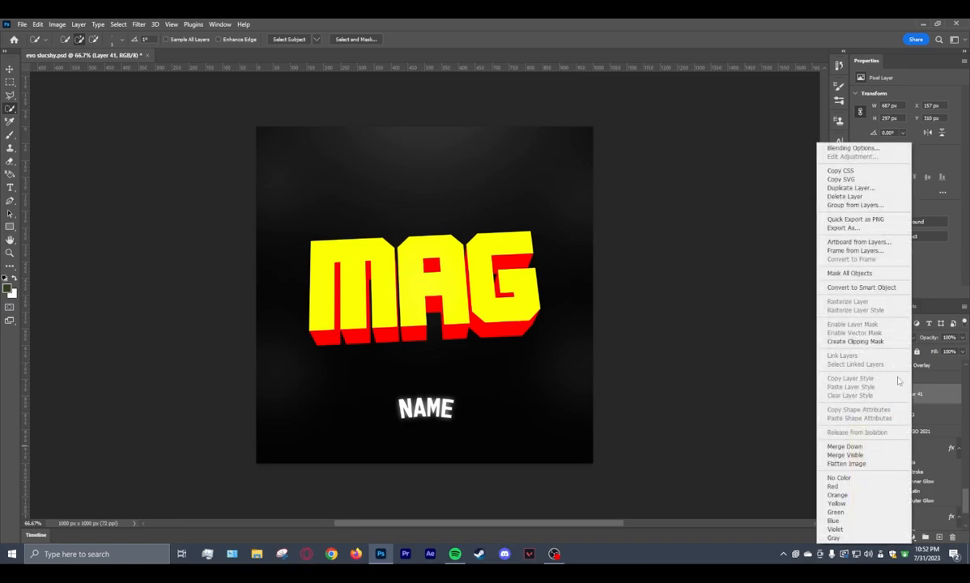
click(858, 149)
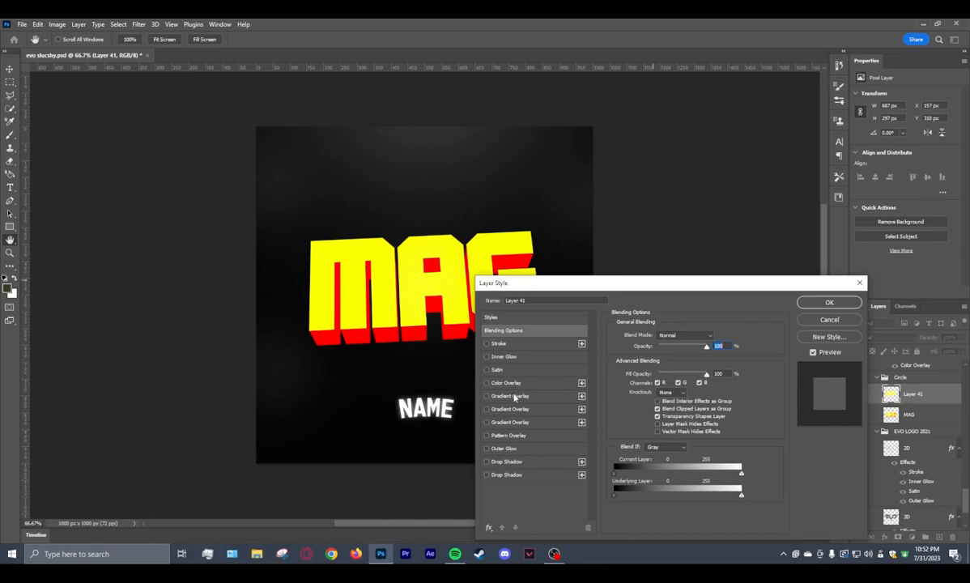
click(515, 386)
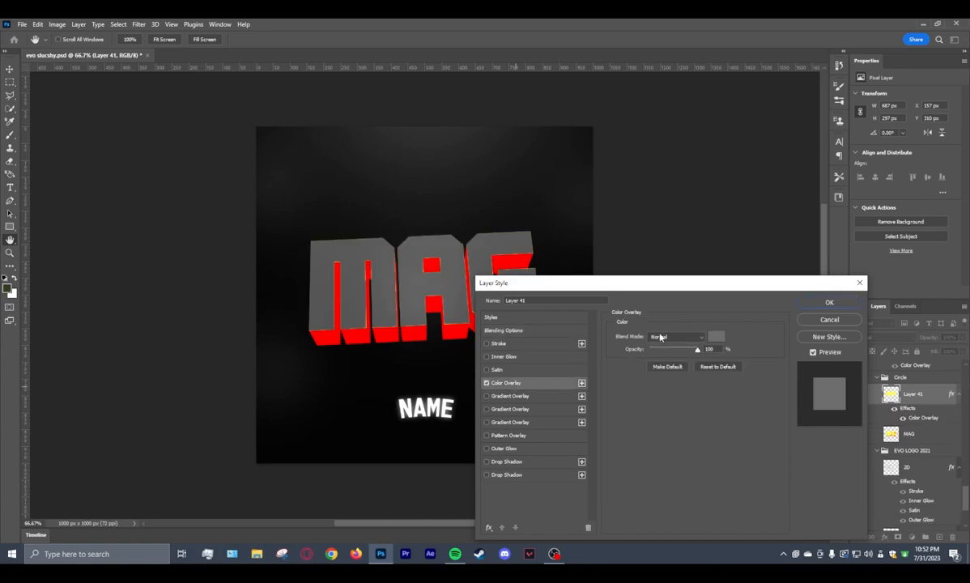
click(713, 339)
drag(311, 328, 272, 290)
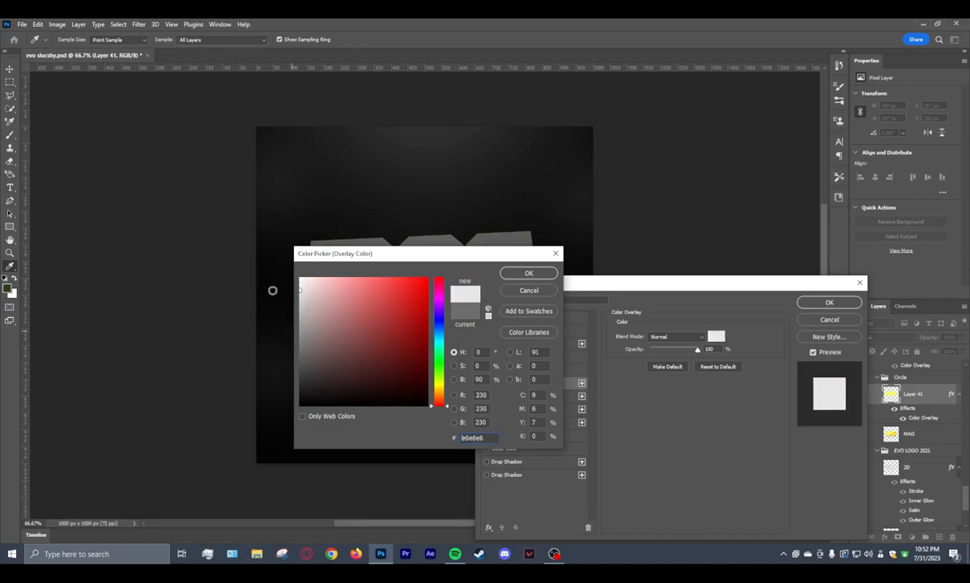
click(528, 274)
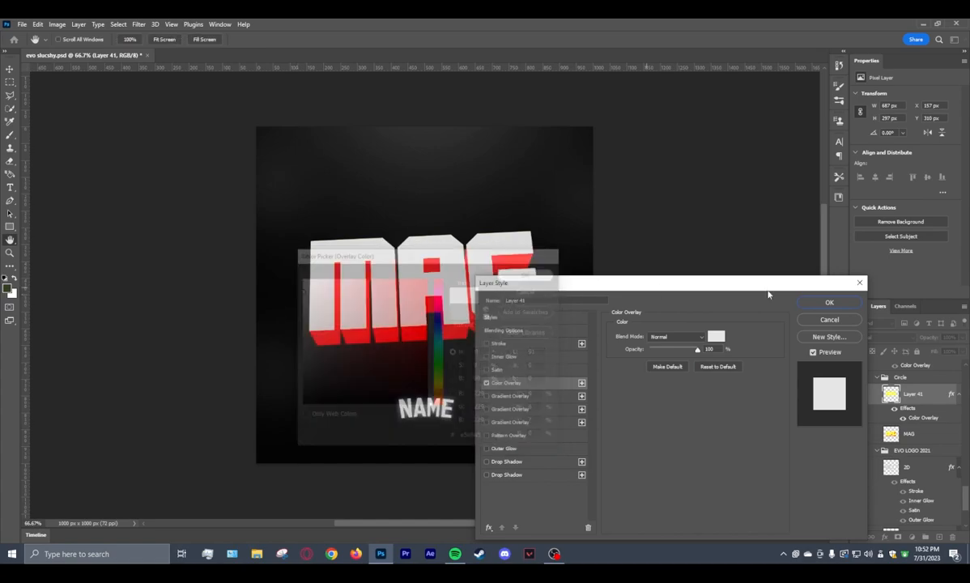
click(830, 304)
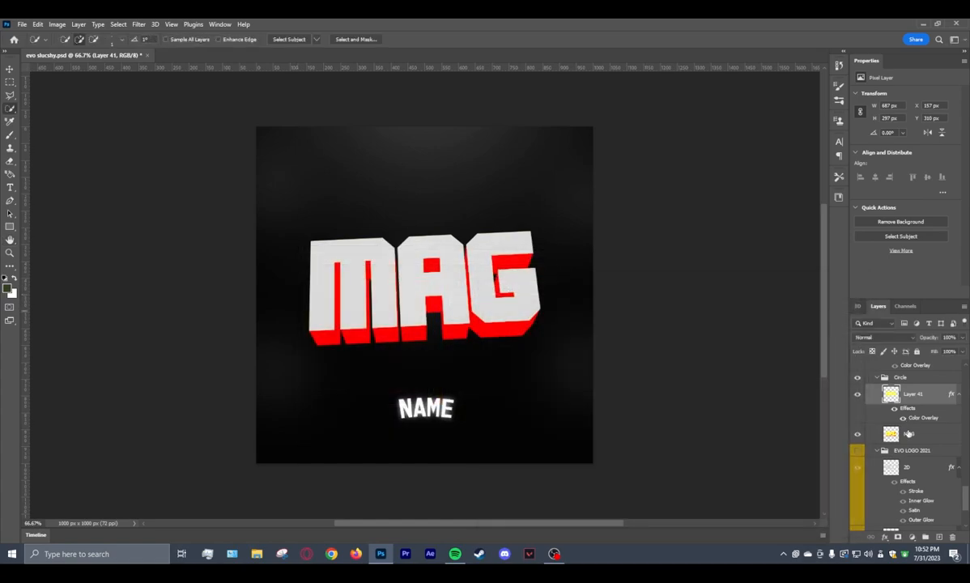
Apply a Color Overlay in medium gray #6c6c6c to the MAG layer so the extrusion is darker than the faces.
click(913, 435)
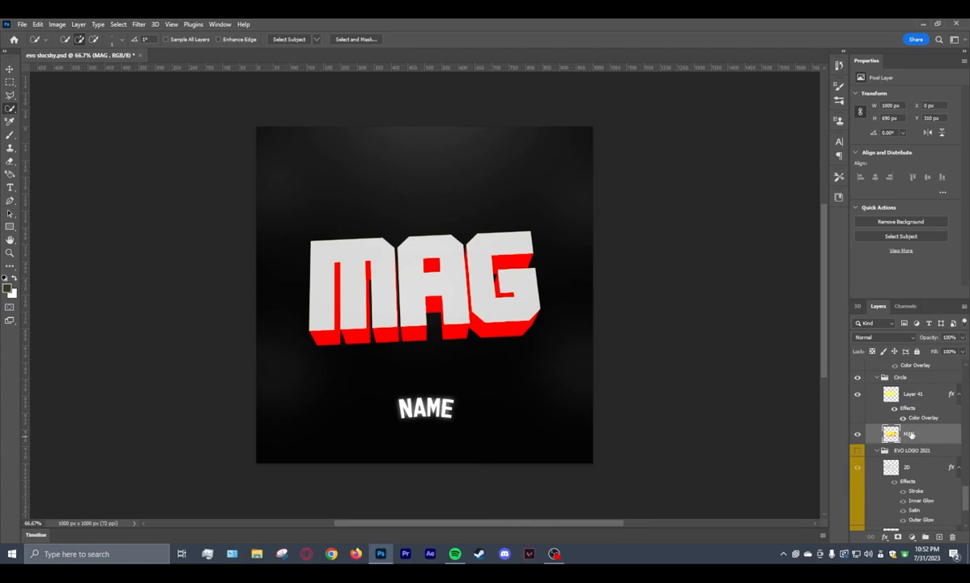
right_click(911, 435)
click(915, 37)
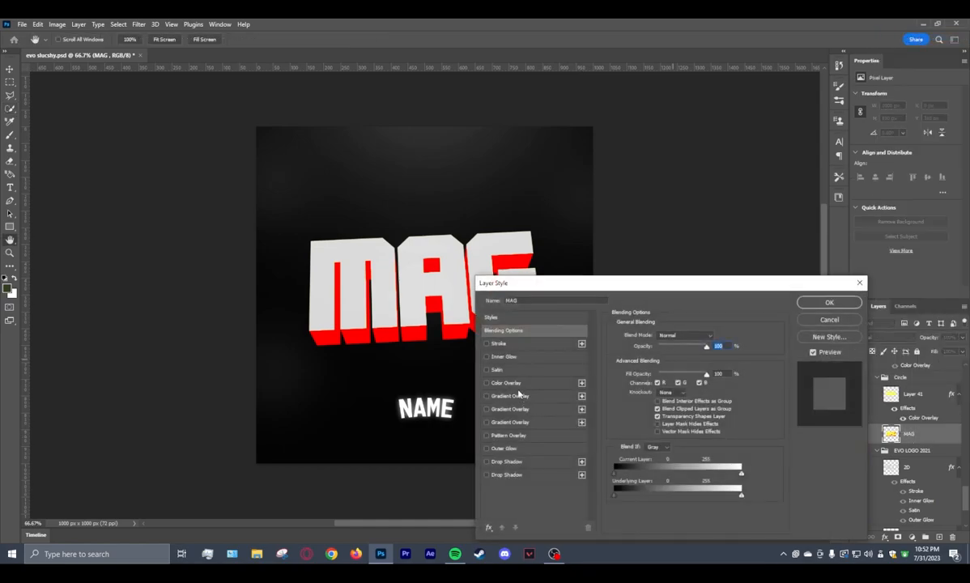
click(506, 382)
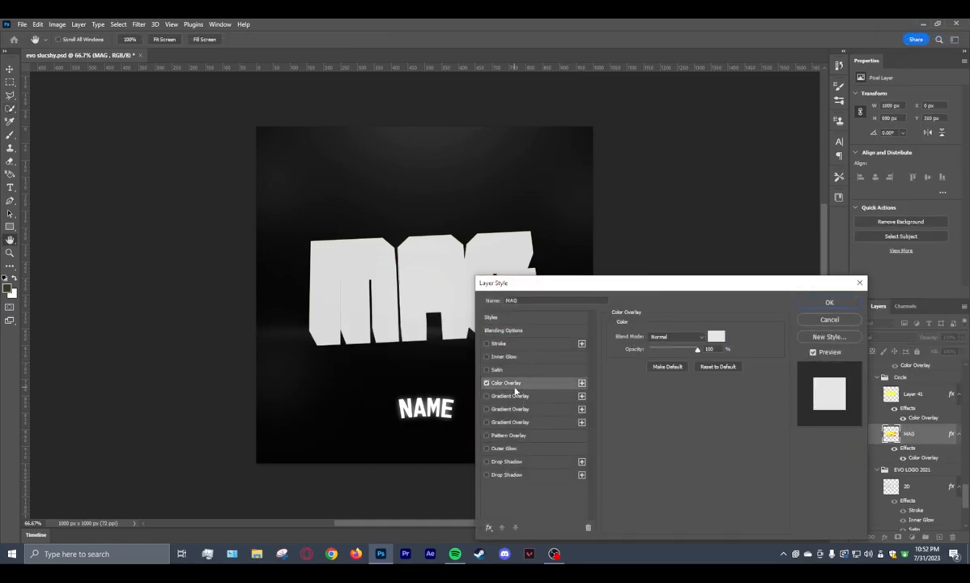
click(716, 337)
drag(348, 379, 262, 374)
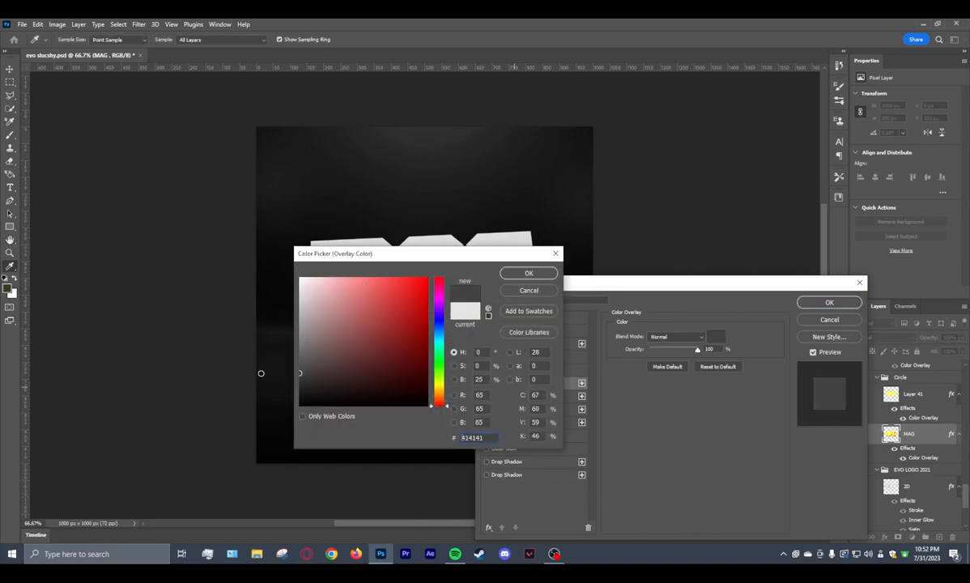
mouse_move(497, 255)
mouse_down()
mouse_move(597, 304)
mouse_move(778, 262)
mouse_up()
drag(585, 379, 567, 358)
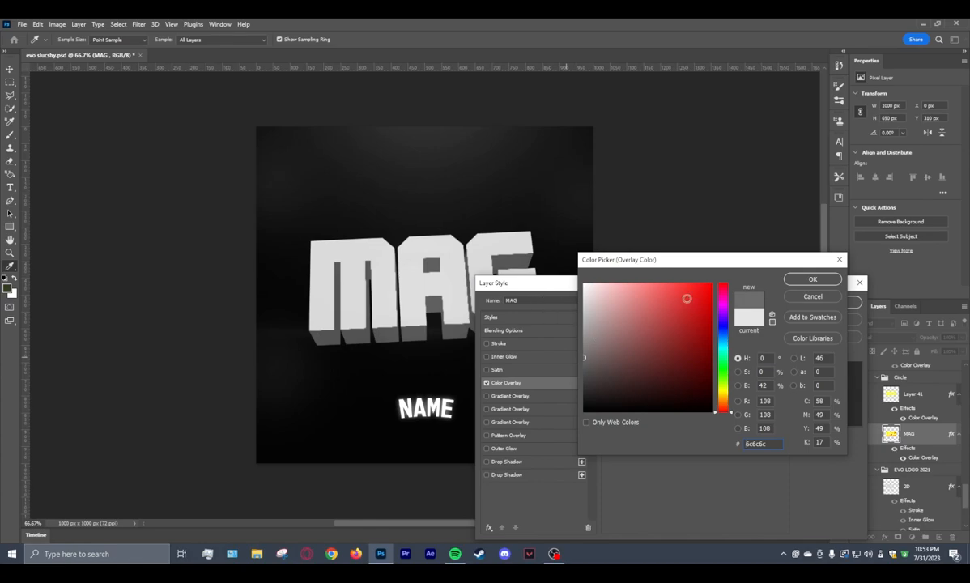
click(809, 280)
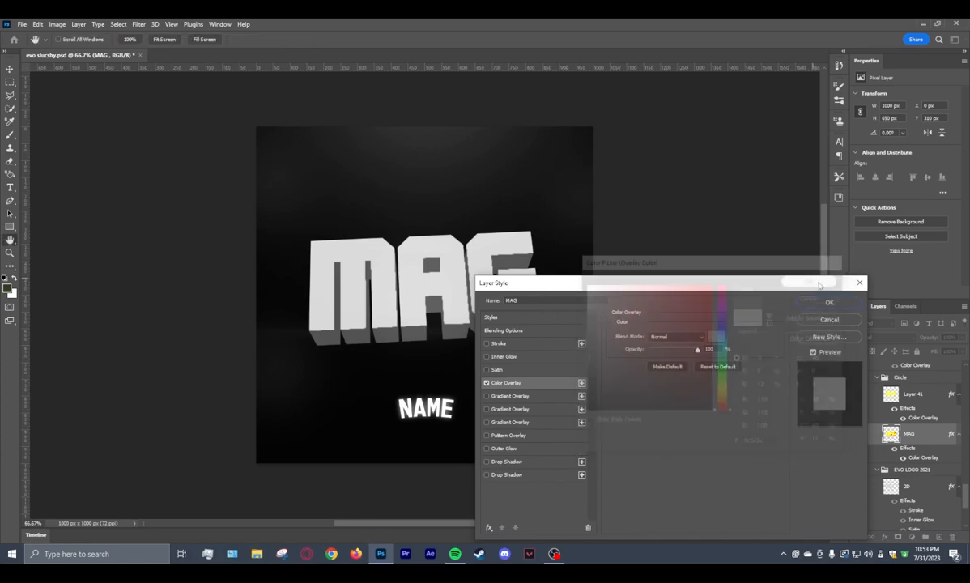
click(827, 304)
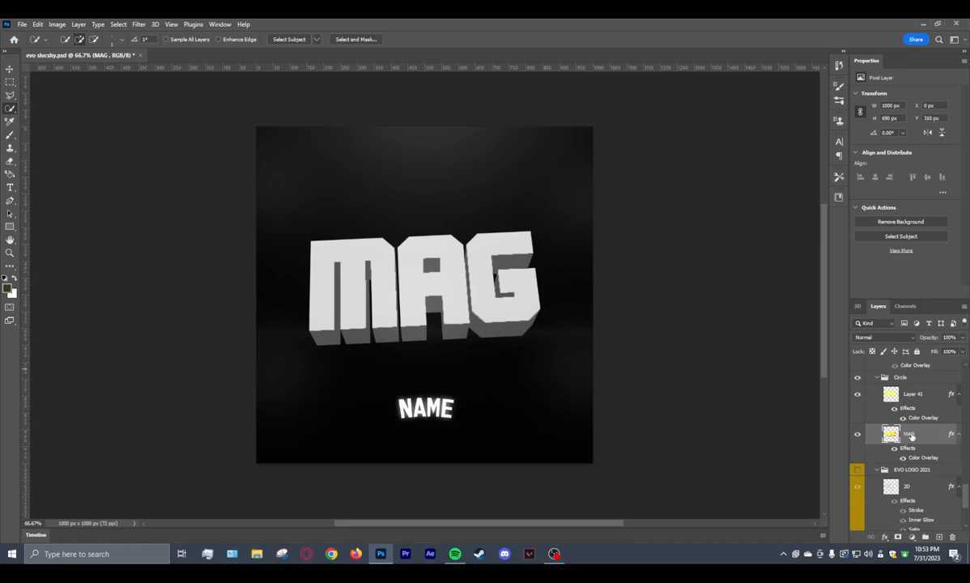
Rasterize the layer styles of both the MAG layer and Layer 41.
right_click(912, 438)
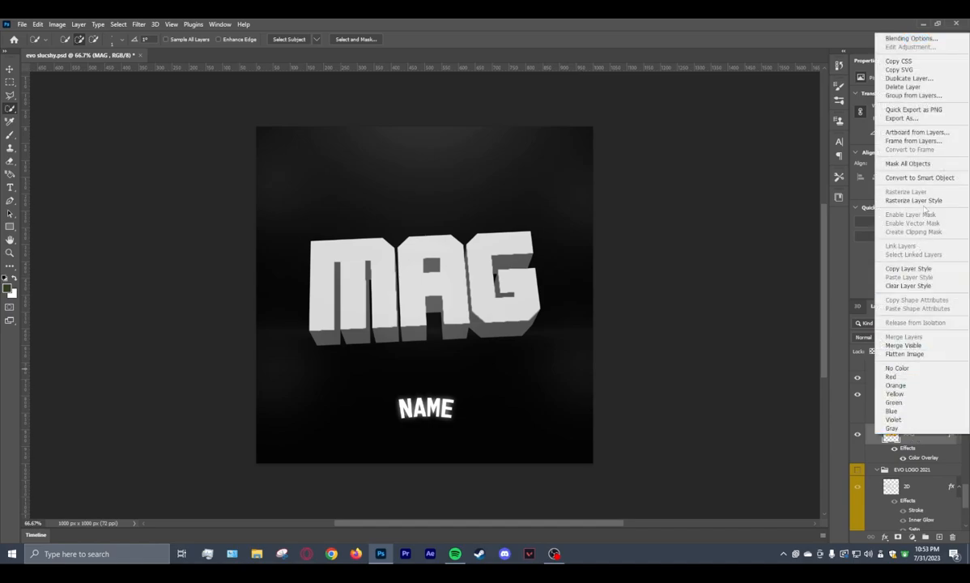
click(926, 201)
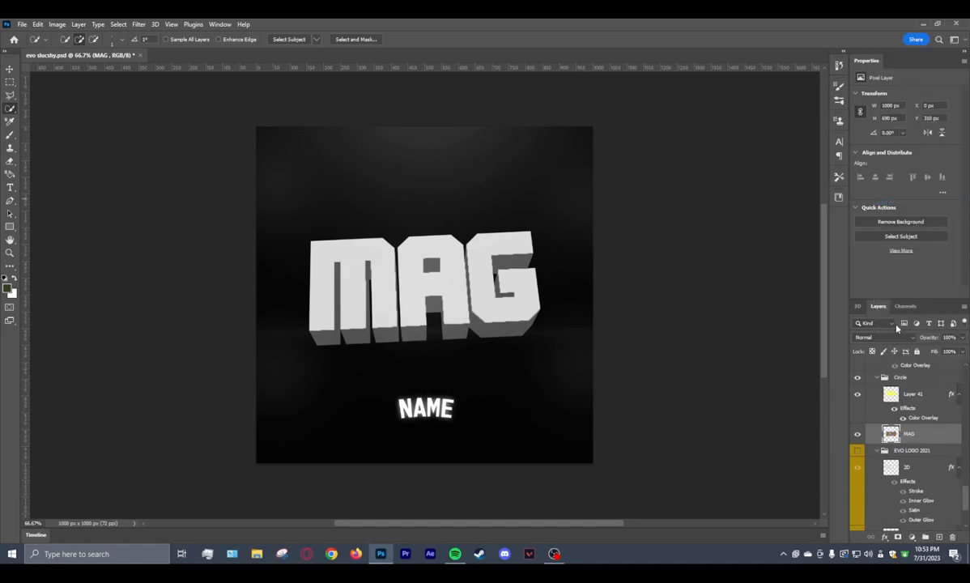
click(916, 399)
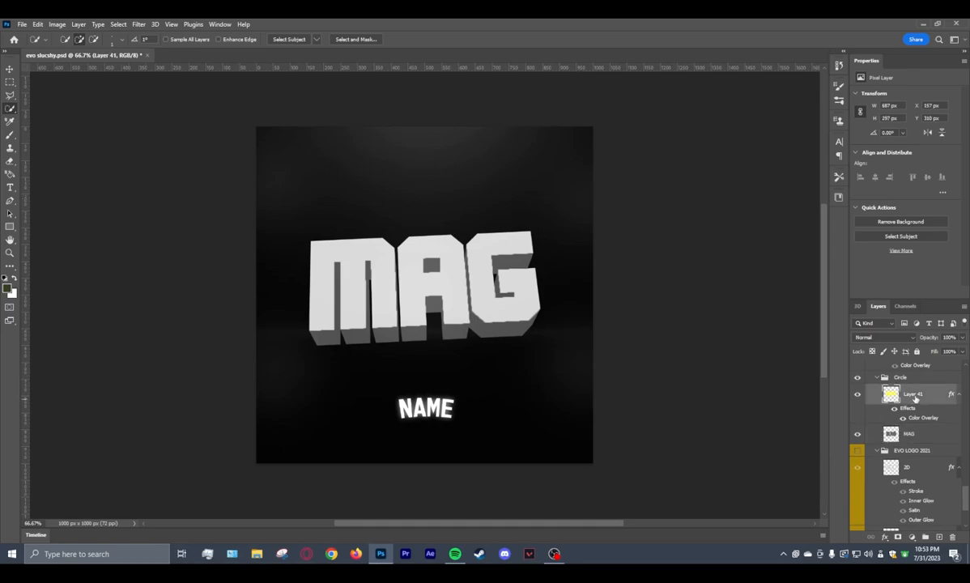
right_click(927, 397)
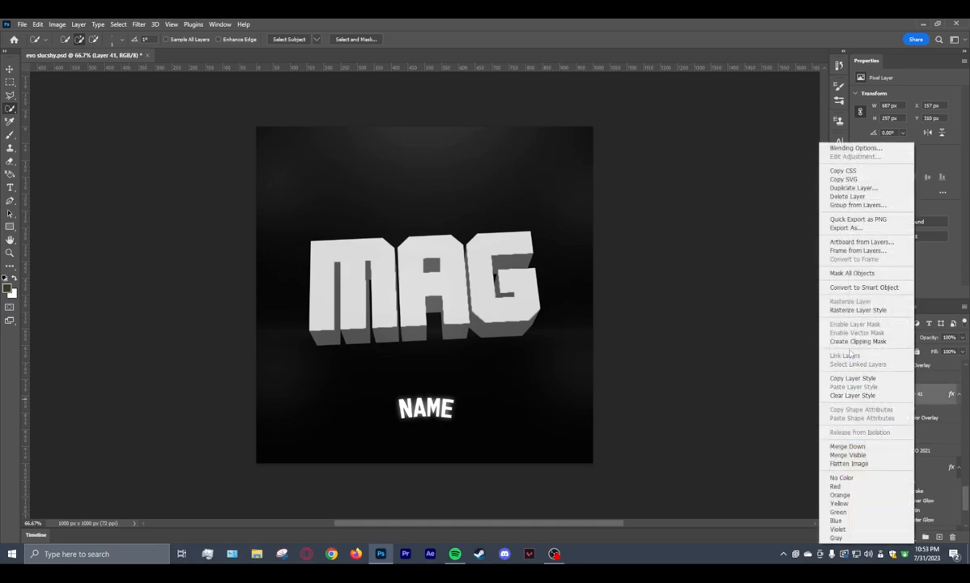
click(858, 309)
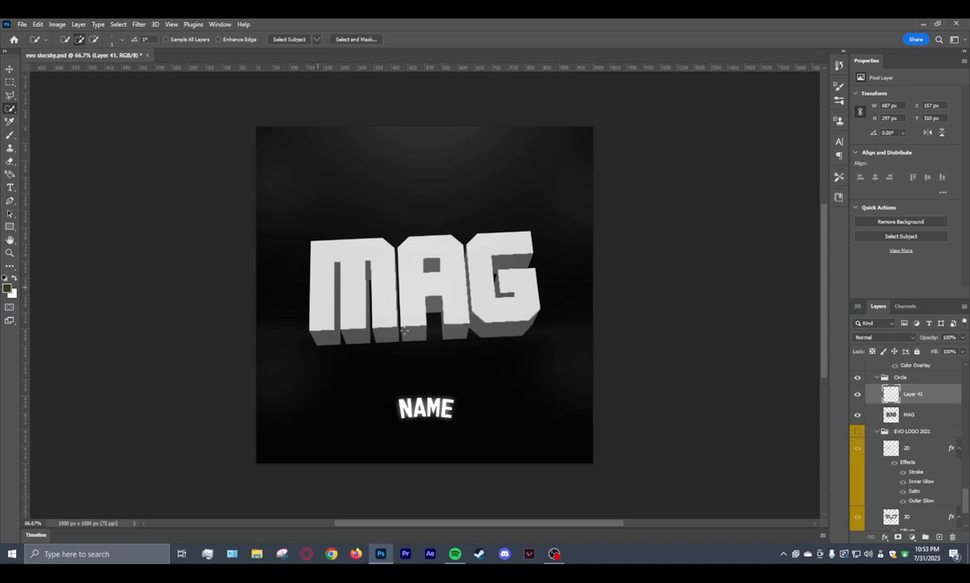
Rename the front-face layer, Layer 41, as 2d.
click(909, 418)
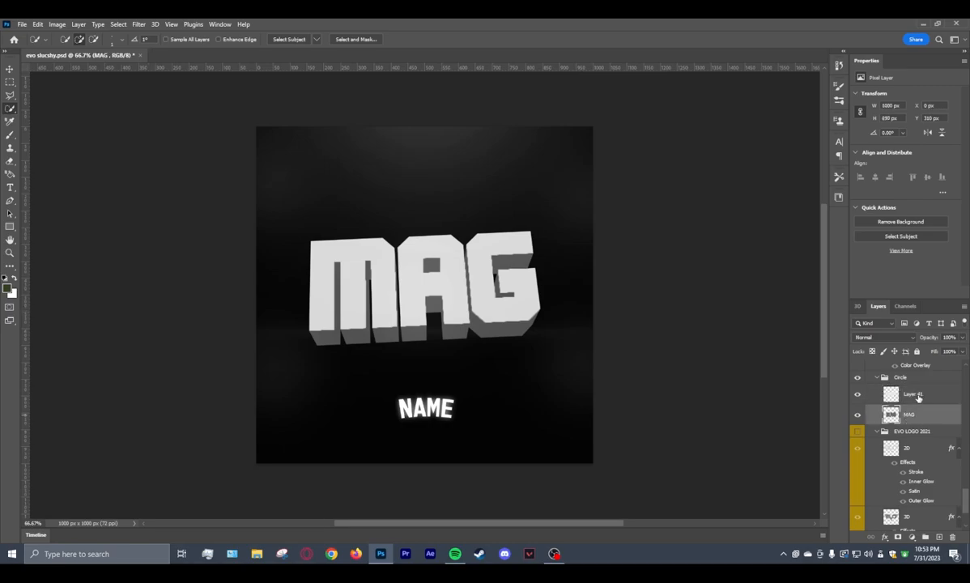
click(917, 396)
double_click(915, 395)
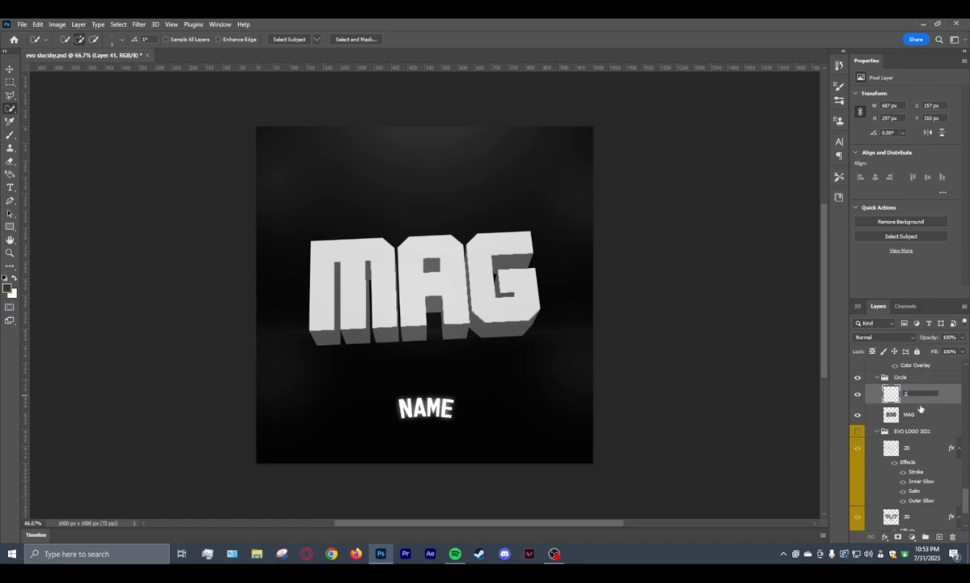
key(Return)
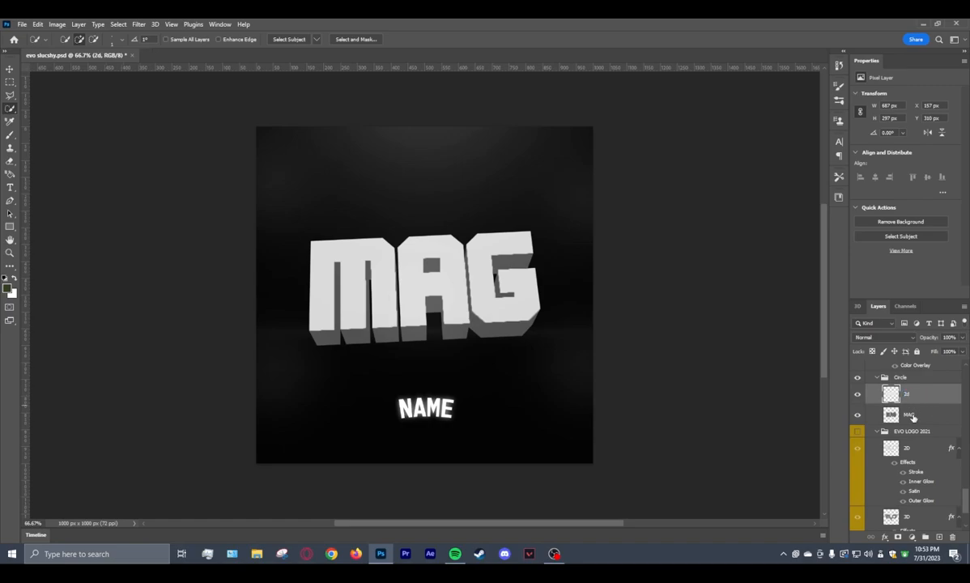
Rename the MAG extrusion layer as 3d.
double_click(910, 415)
key(BackSpace)
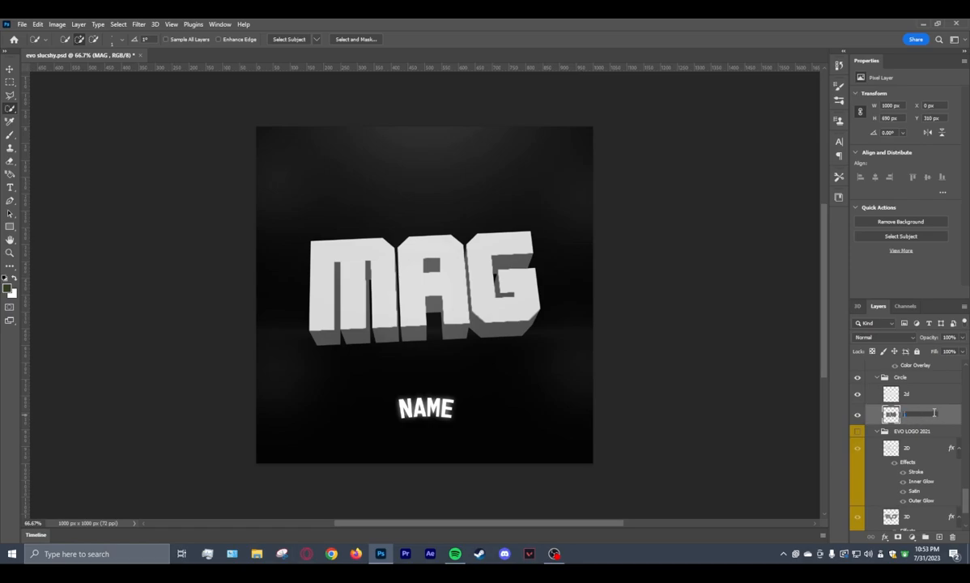
click(918, 397)
click(909, 416)
double_click(907, 415)
text(3d)
key(Return)
click(912, 393)
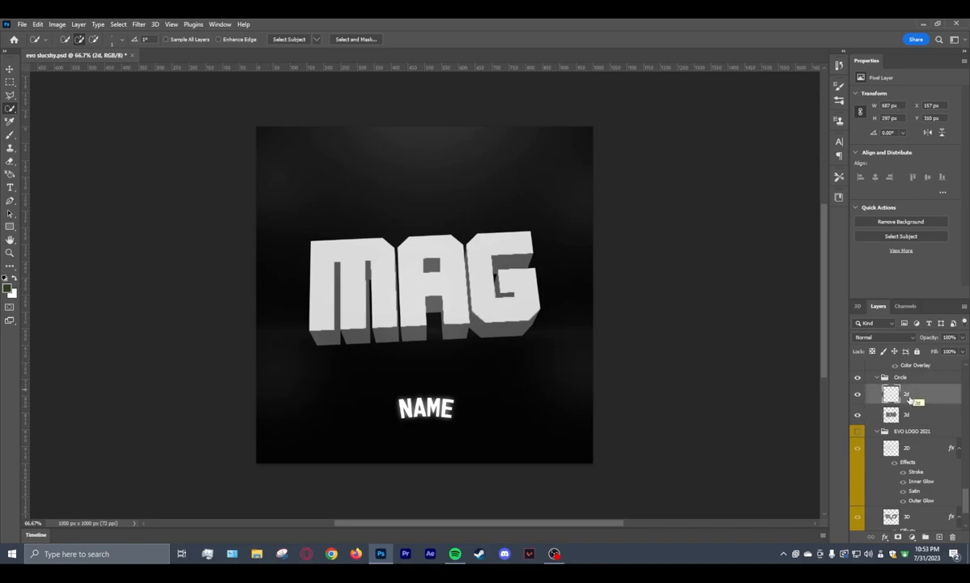
click(920, 417)
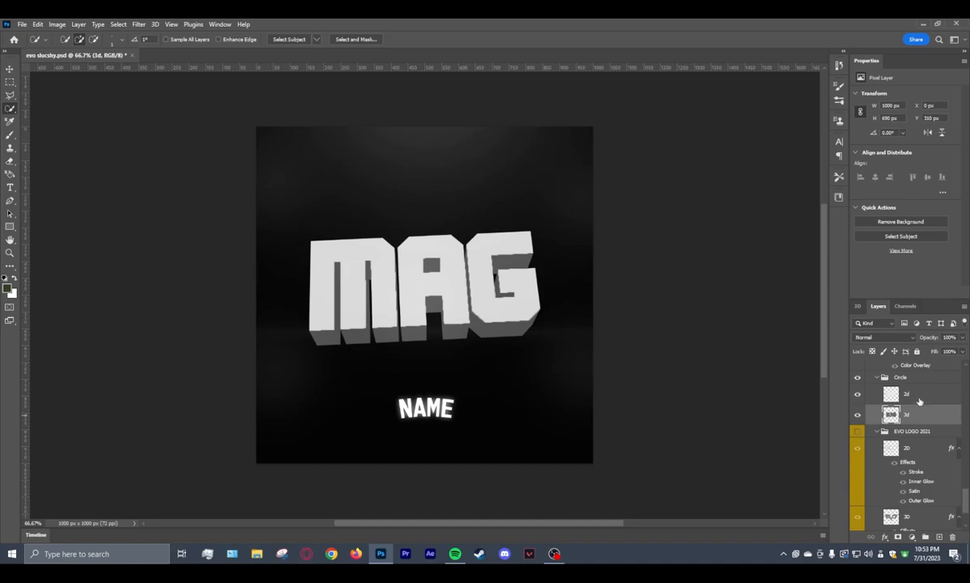
Make the 2d layer active and switch to the Polygonal Lasso tool for selecting around the letters.
click(919, 394)
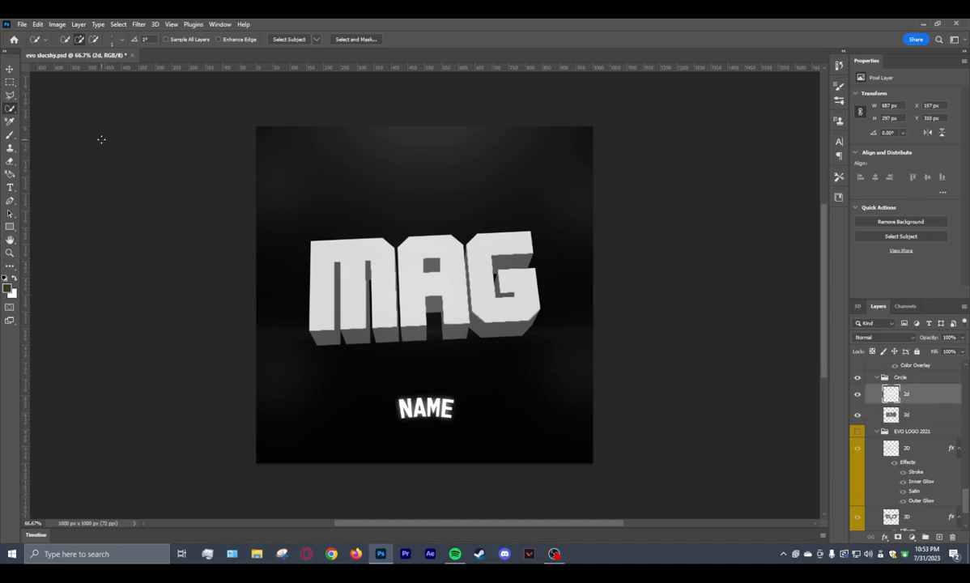
click(11, 96)
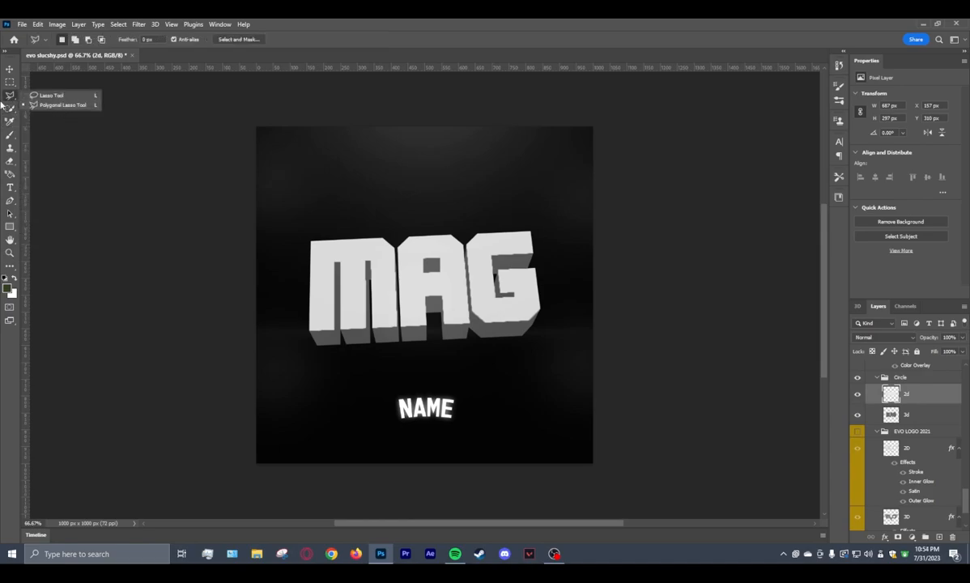
click(58, 105)
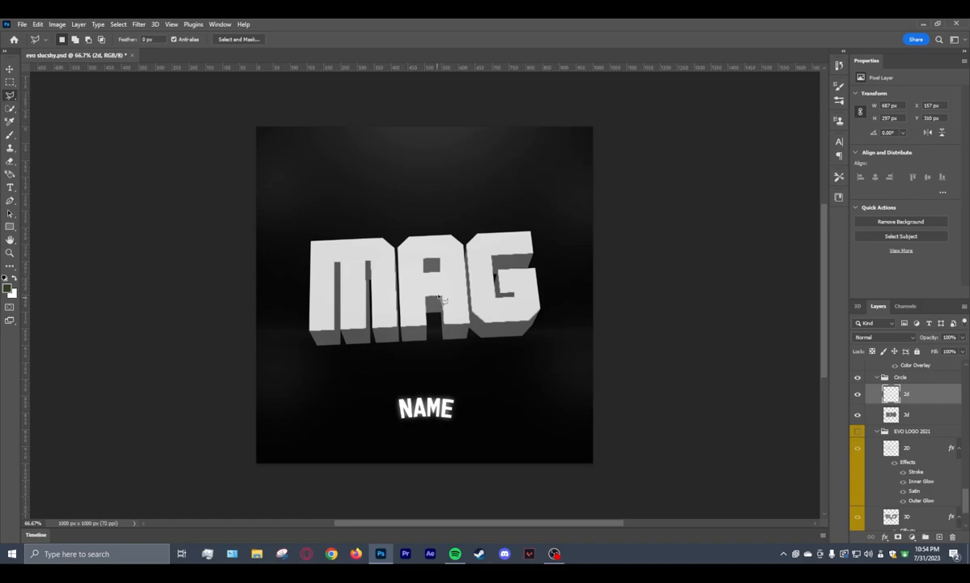
scroll(463, 284, up, 3)
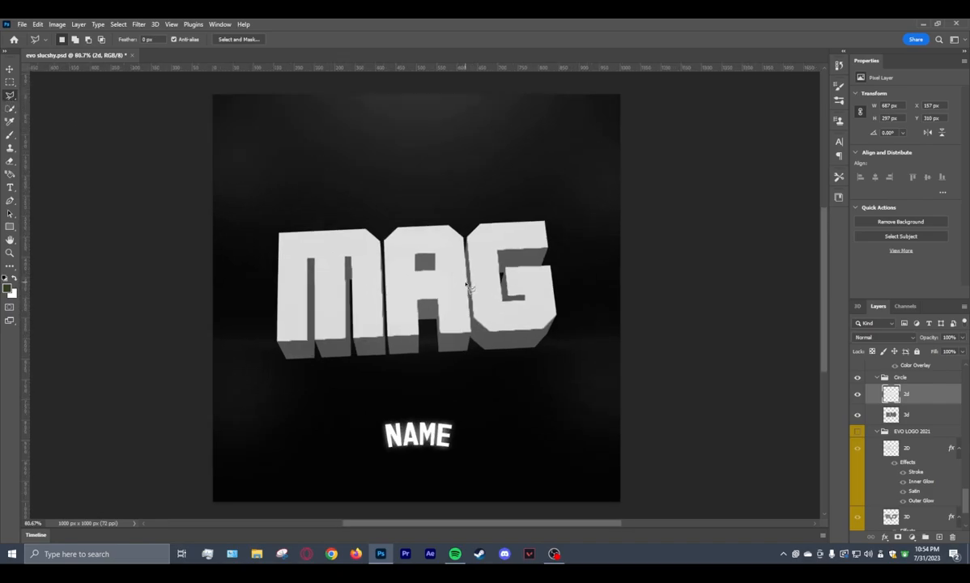
scroll(463, 283, up, 1)
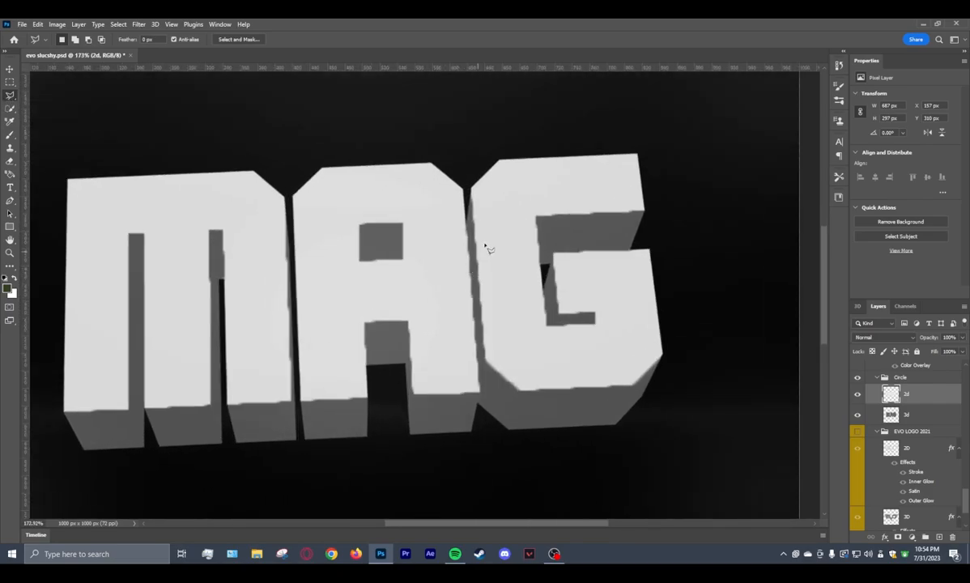
click(471, 186)
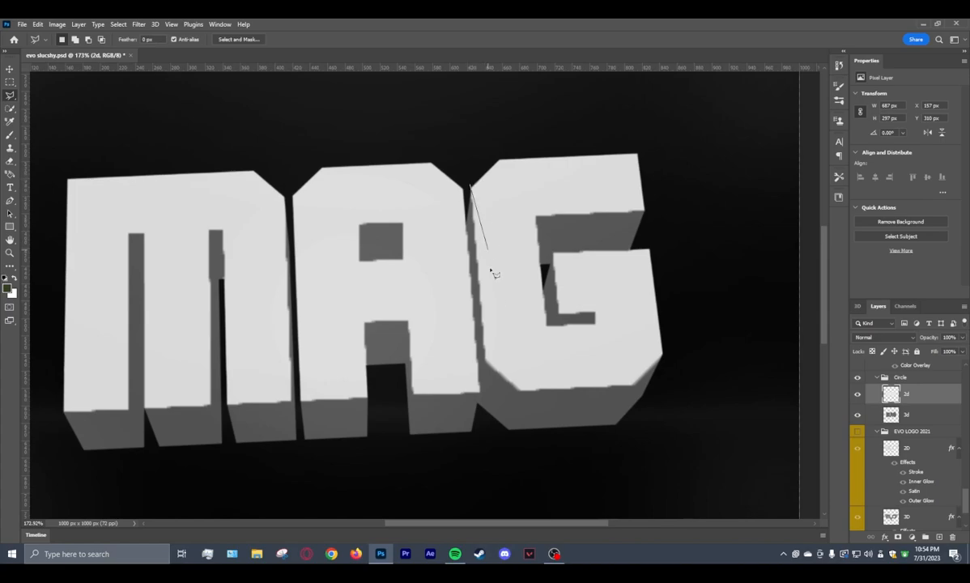
click(492, 388)
click(492, 387)
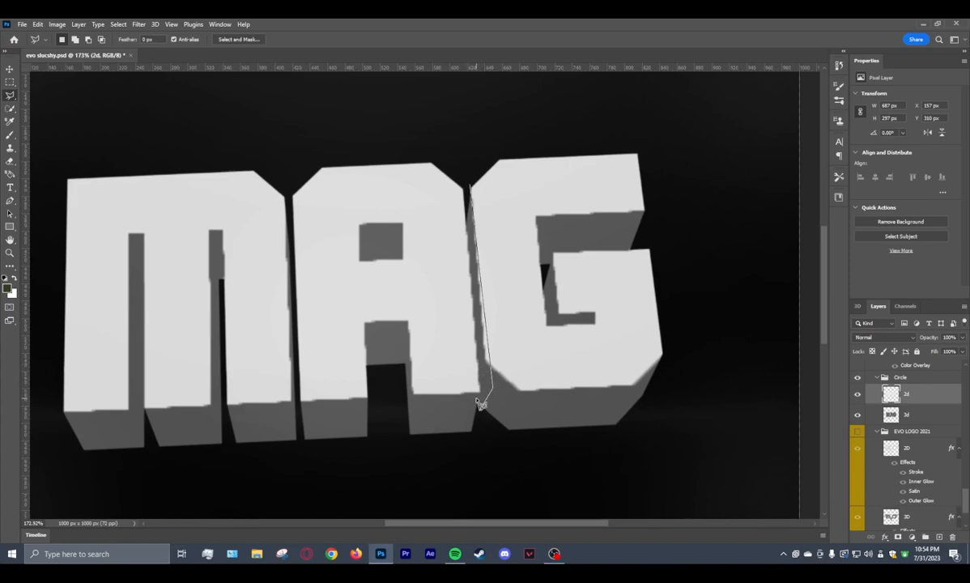
click(474, 190)
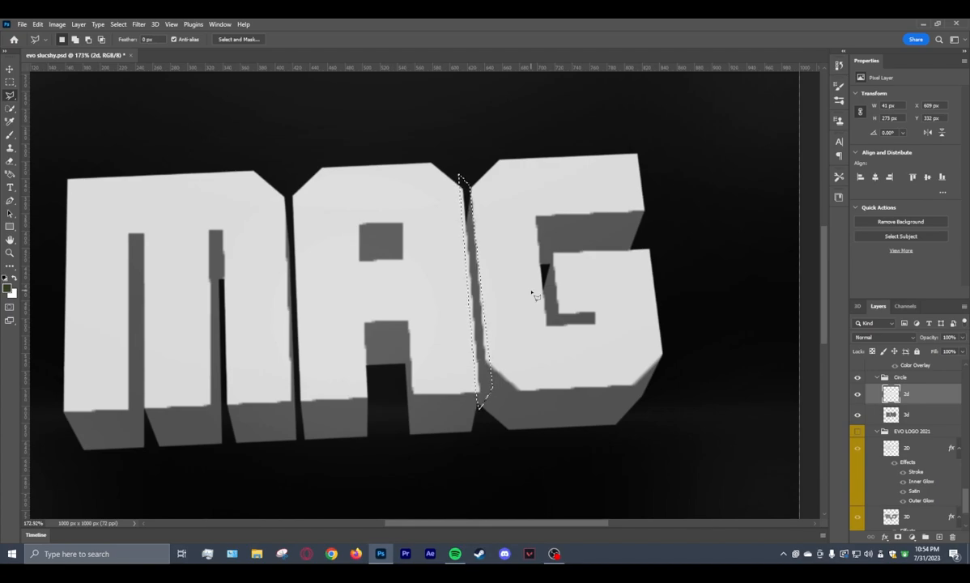
key(ctrl+d)
Trim the 2d layer's jagged edges along the gap between A and G with a polygonal selection, and deselect.
click(463, 161)
click(472, 185)
click(490, 380)
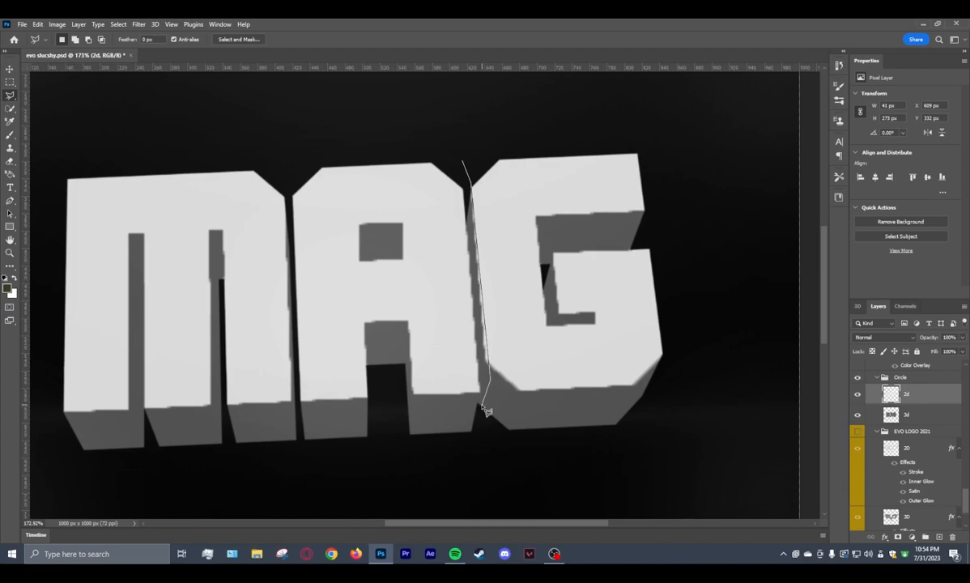
click(480, 407)
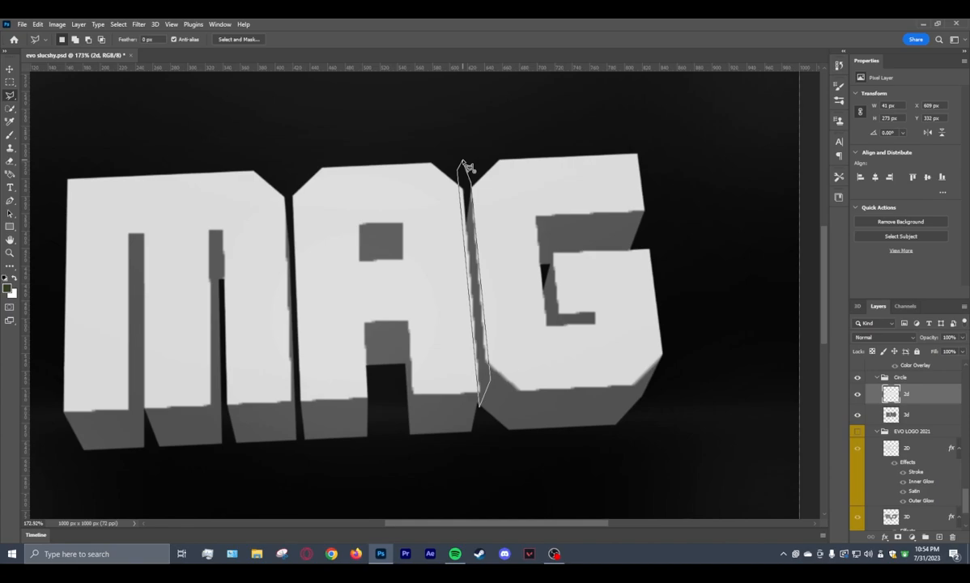
click(465, 167)
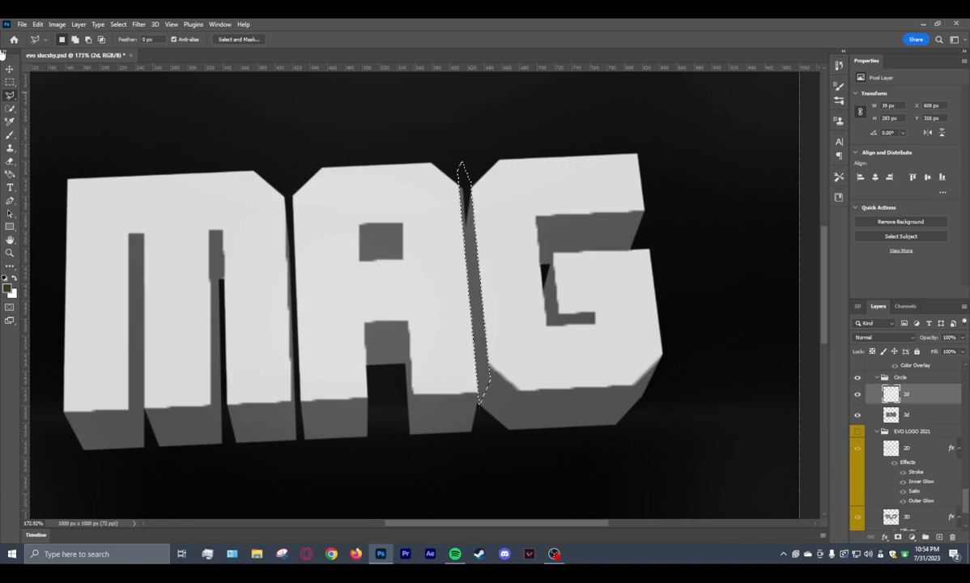
key(m)
click(272, 93)
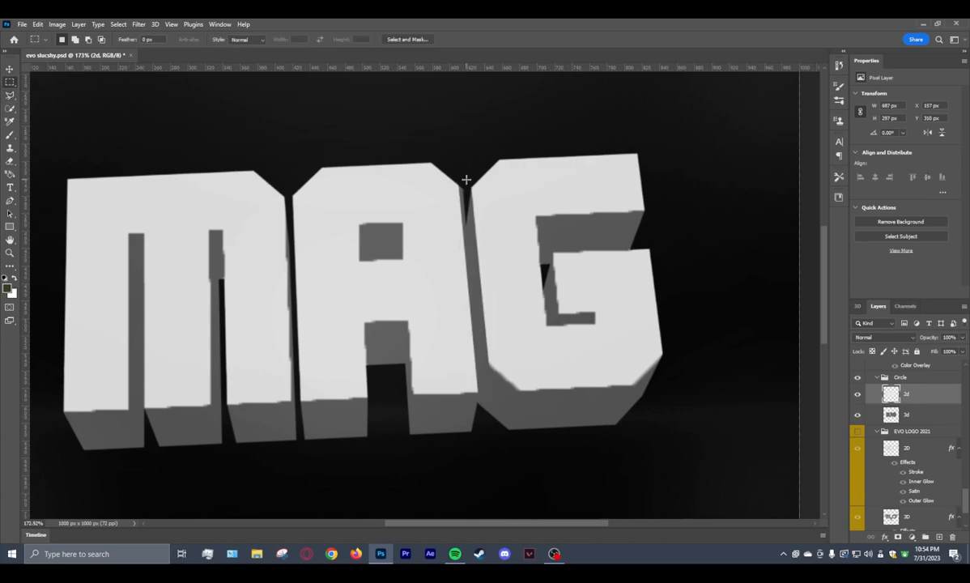
Outline the G's inner opening with the Polygonal Lasso and delete the rough 2d edges inside it.
scroll(435, 202, down, 5)
scroll(433, 191, up, 6)
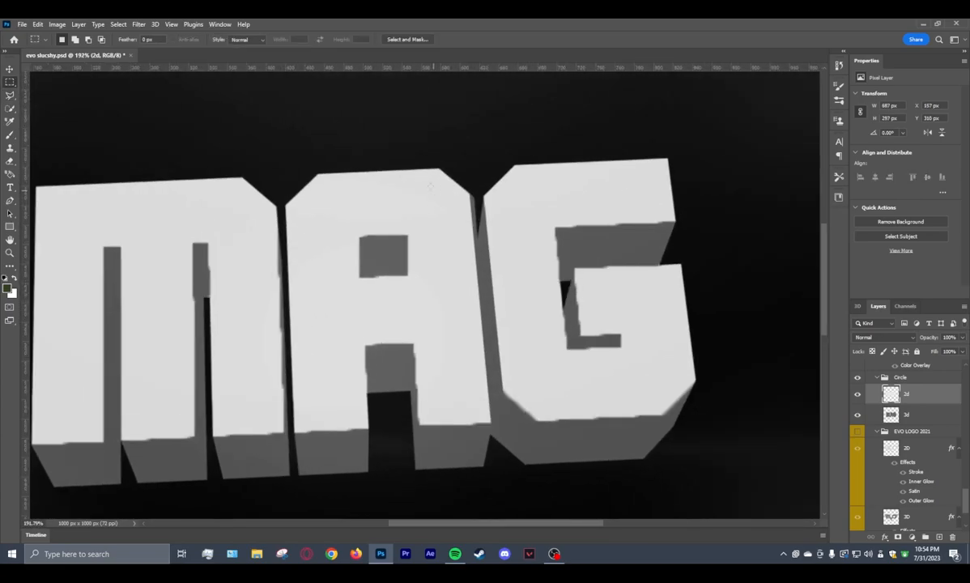
click(10, 96)
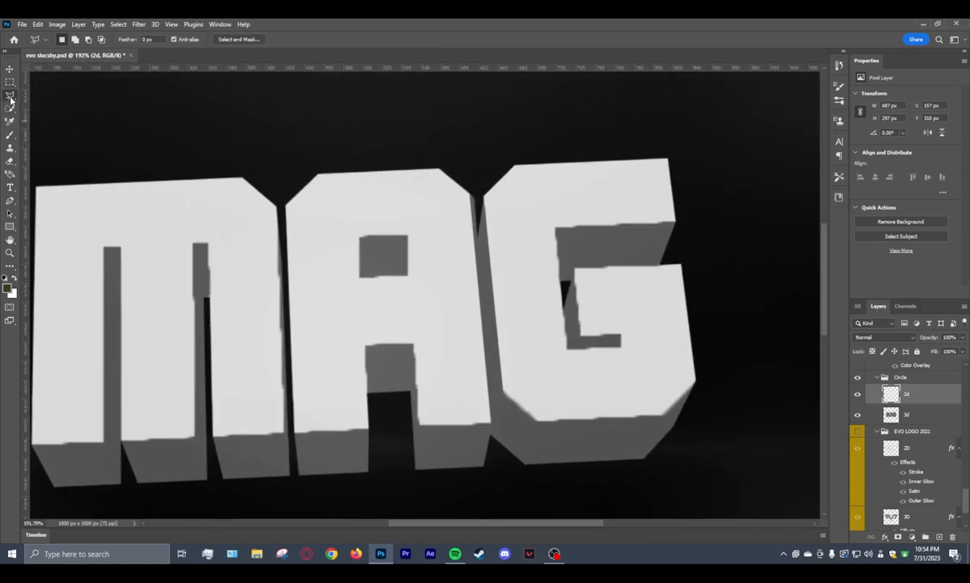
click(683, 219)
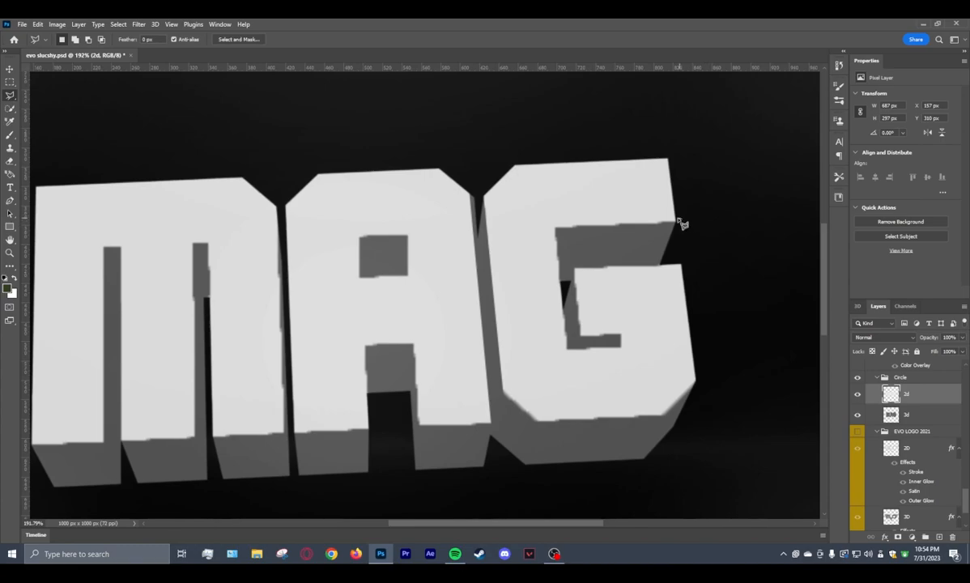
click(550, 226)
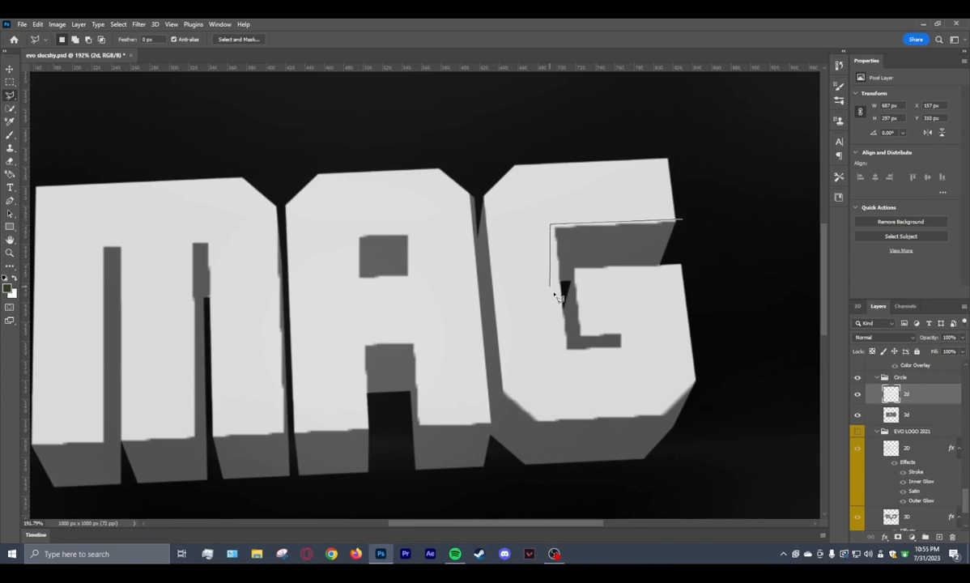
click(565, 351)
click(622, 332)
click(580, 332)
click(578, 269)
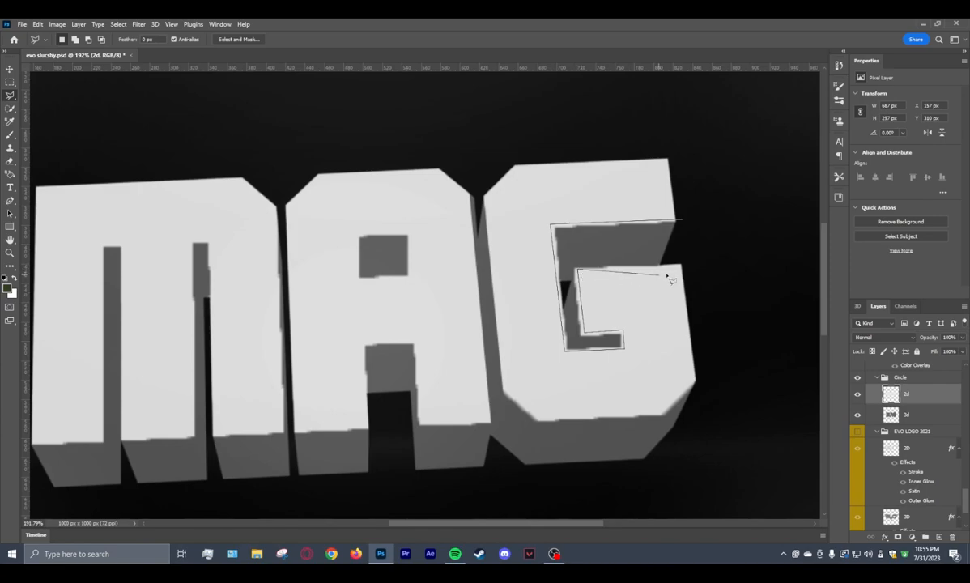
click(713, 266)
click(684, 220)
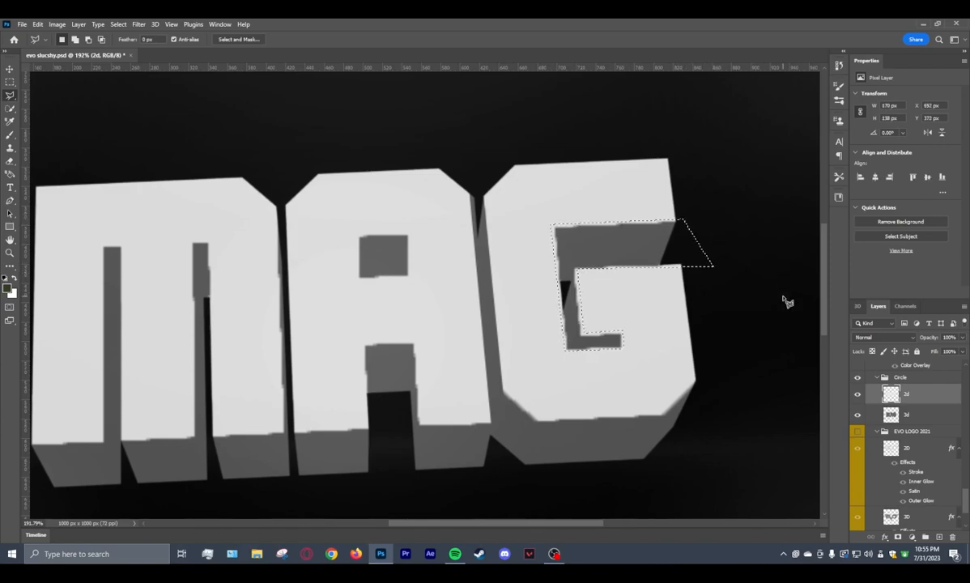
Clean up the G's bottom edge and lower-left bevel by deleting polygonal selections along them from the 2d layer.
click(525, 421)
click(701, 411)
click(652, 452)
click(527, 423)
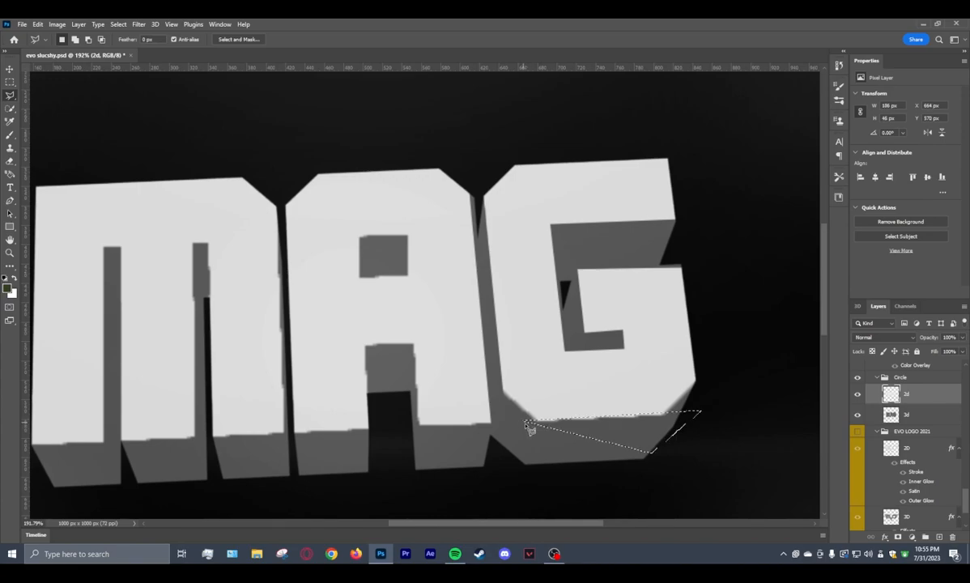
click(499, 382)
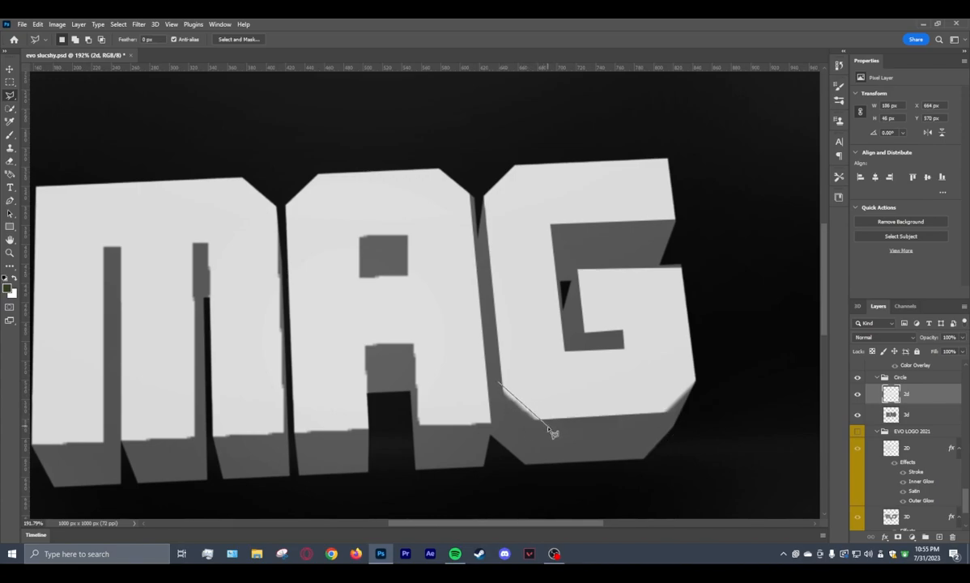
click(548, 426)
click(506, 426)
click(500, 385)
Straighten the bottom edge of the M and A faces by deleting a long polygonal selection beneath them, and deselect.
drag(434, 526, 409, 525)
click(107, 445)
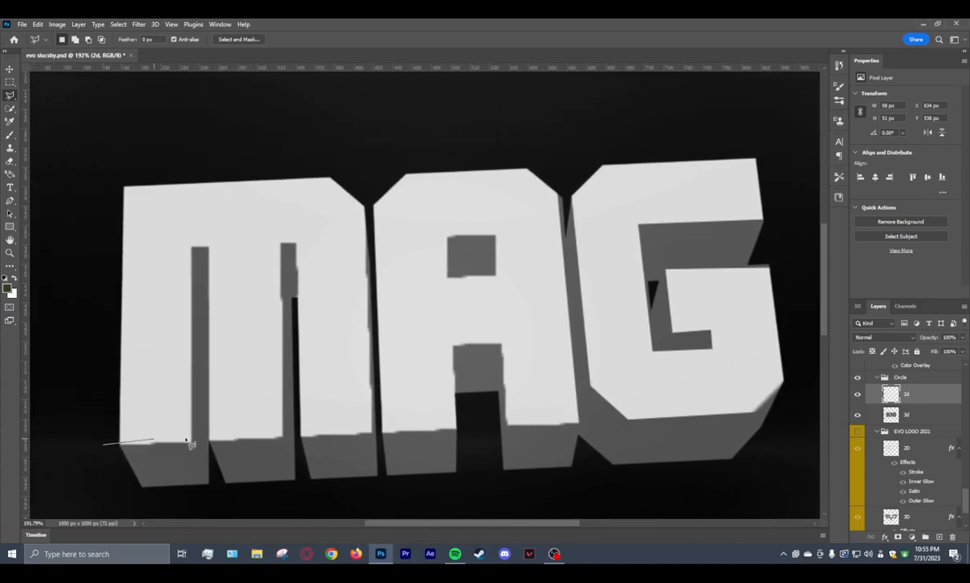
click(583, 421)
click(625, 472)
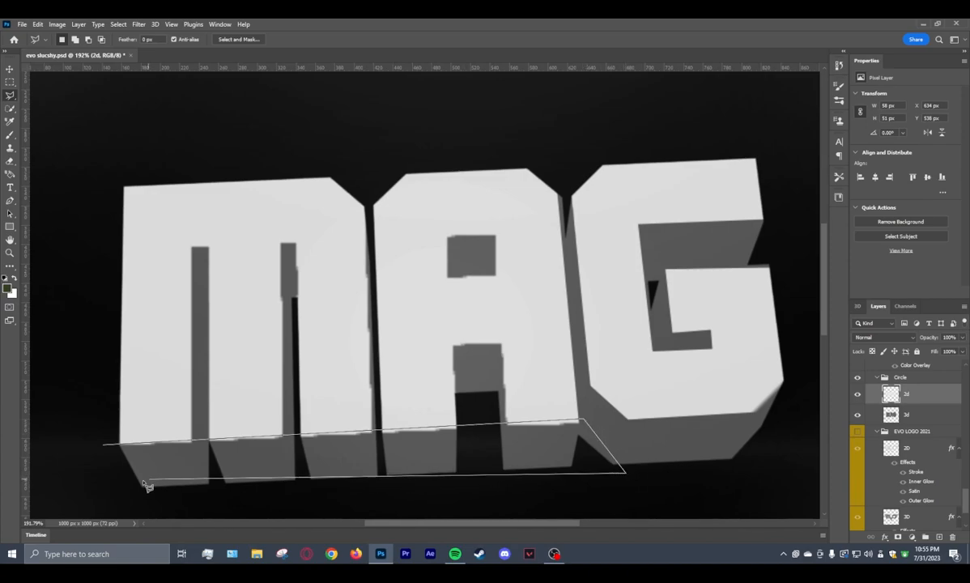
click(106, 445)
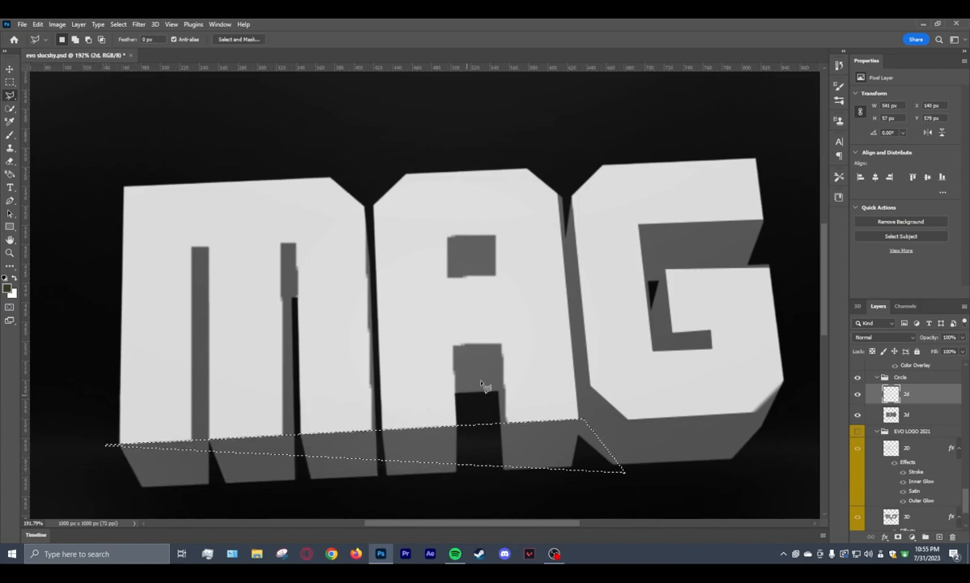
key(ctrl+d)
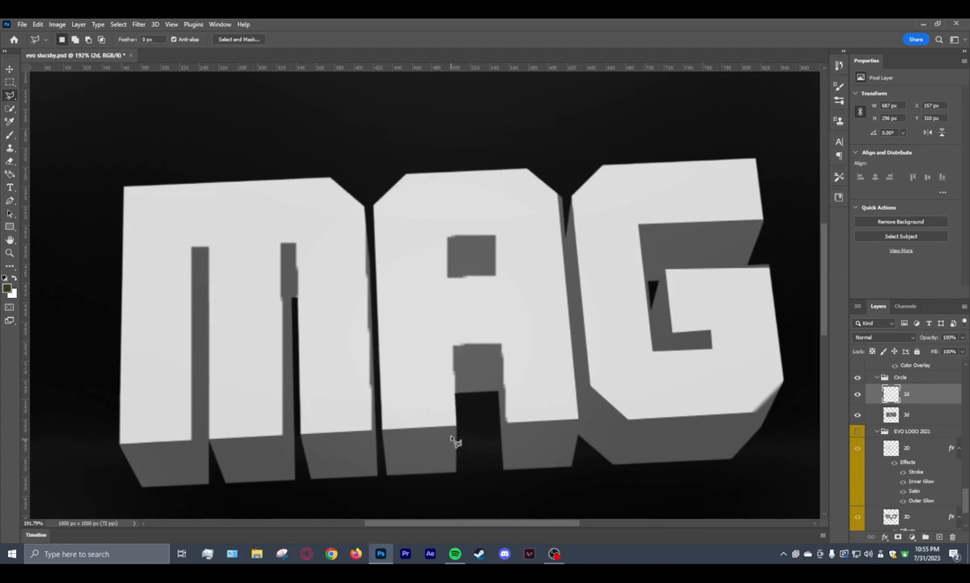
Cut a clean, slightly wider opening between the legs of the A on the 2d layer.
click(452, 335)
click(507, 335)
click(513, 434)
double_click(455, 436)
Outline the enclosed hole of the A with a four-sided polygonal selection and delete the face inside it.
click(443, 233)
click(443, 280)
click(508, 280)
click(500, 226)
click(443, 232)
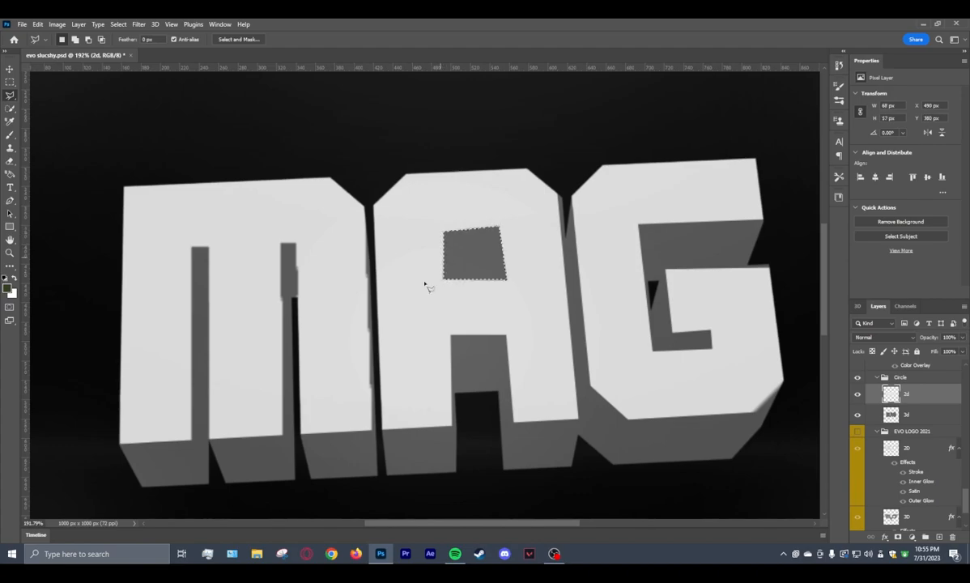
Select around the M's right slot with the Polygonal Lasso and delete its jagged edges.
click(281, 447)
click(278, 236)
click(295, 236)
click(308, 425)
click(306, 447)
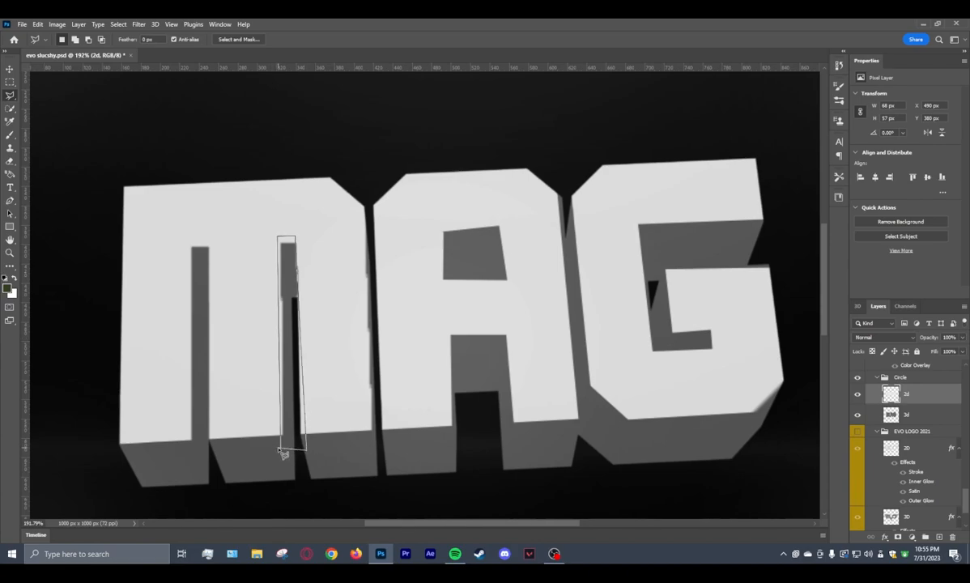
click(281, 447)
key(Delete)
Widen and clean the M's left slot by deleting a polygonal selection around it.
click(187, 444)
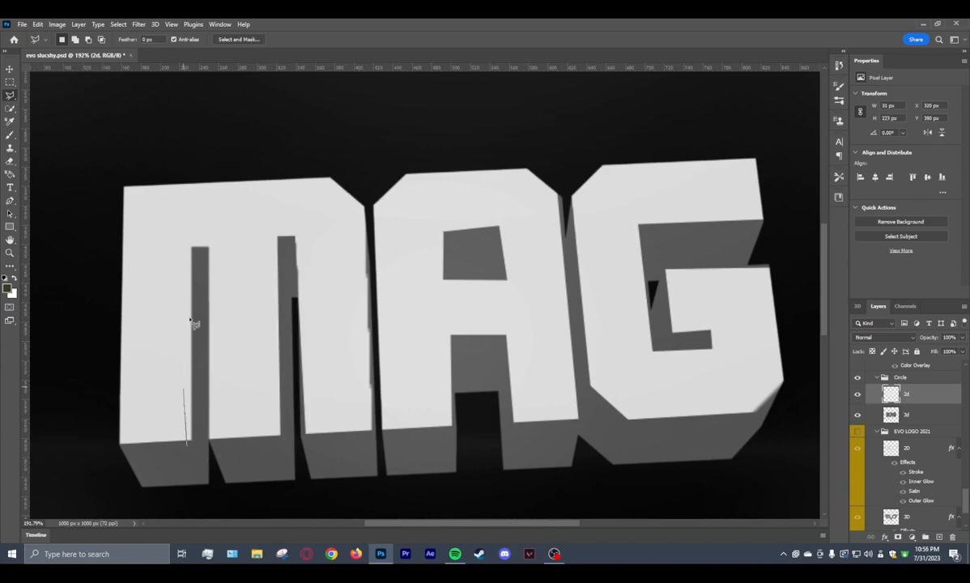
click(188, 243)
click(214, 243)
click(217, 442)
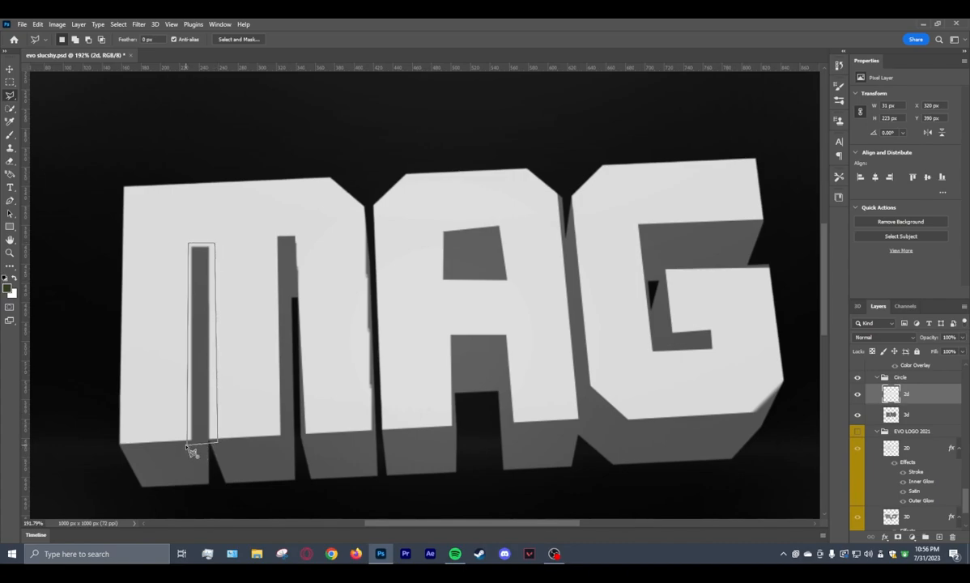
click(189, 445)
Trim the jagged edges along the gap between M and A with a polygonal selection, and deselect.
click(371, 459)
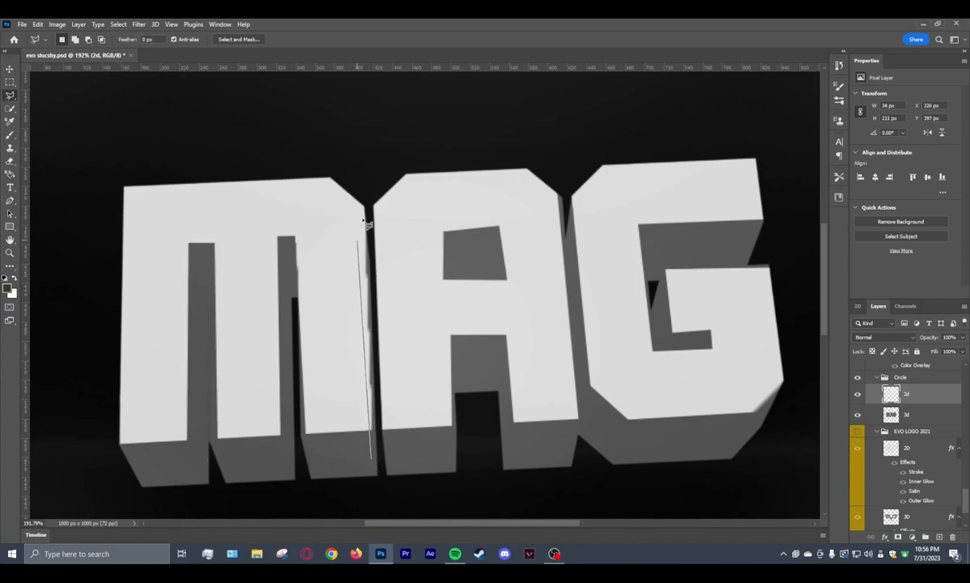
click(362, 194)
click(374, 196)
click(391, 444)
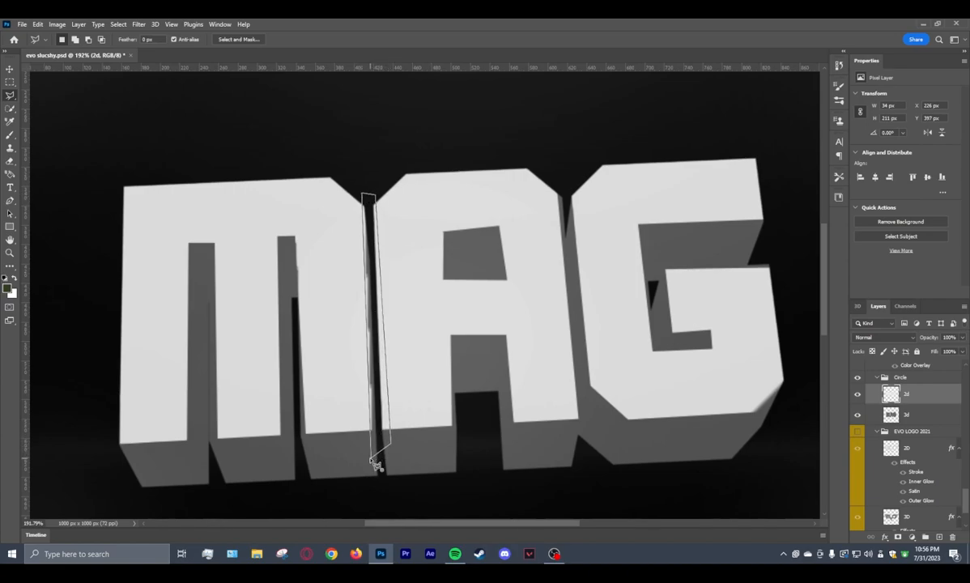
click(371, 457)
click(10, 82)
click(377, 93)
Recut the M's right slot with a polygonal selection to straighten its sides, and deselect.
scroll(621, 200, down, 7)
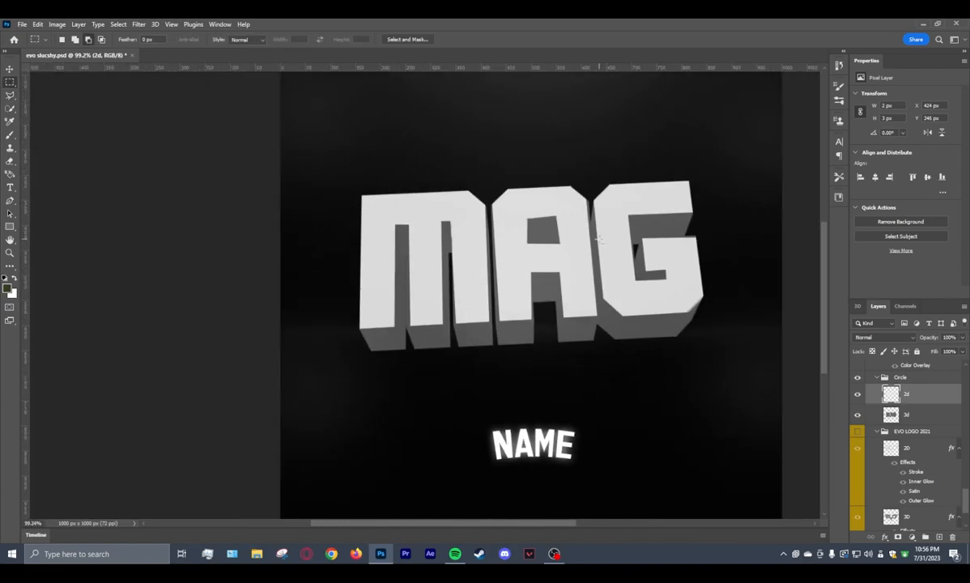
drag(464, 526, 489, 526)
scroll(540, 326, up, 1)
click(366, 165)
click(10, 95)
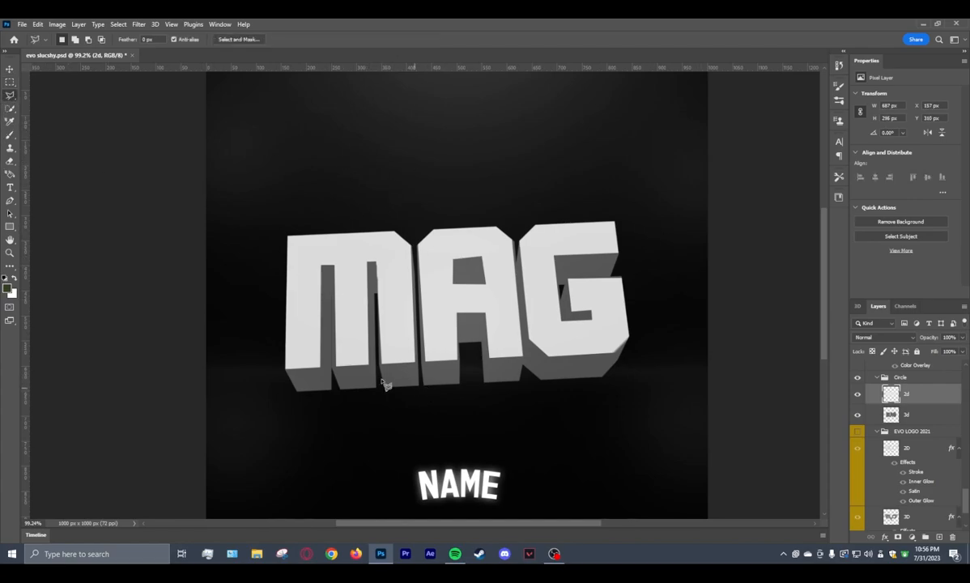
click(381, 373)
click(381, 259)
click(368, 261)
click(366, 376)
double_click(383, 376)
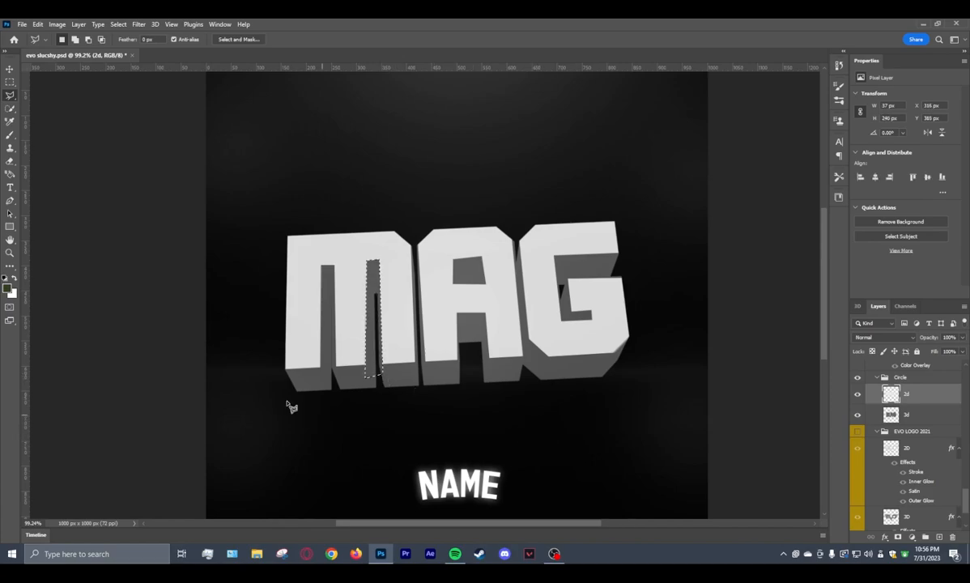
click(10, 82)
click(36, 93)
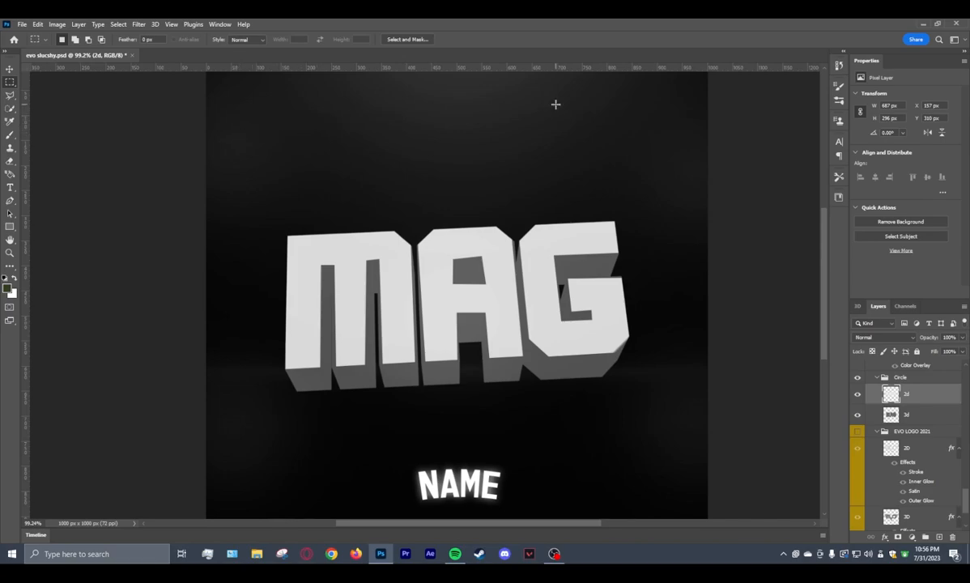
Copy the layer style of the 2D layer in the EVO LOGO 2021 group.
drag(391, 524, 422, 535)
scroll(508, 332, down, 4)
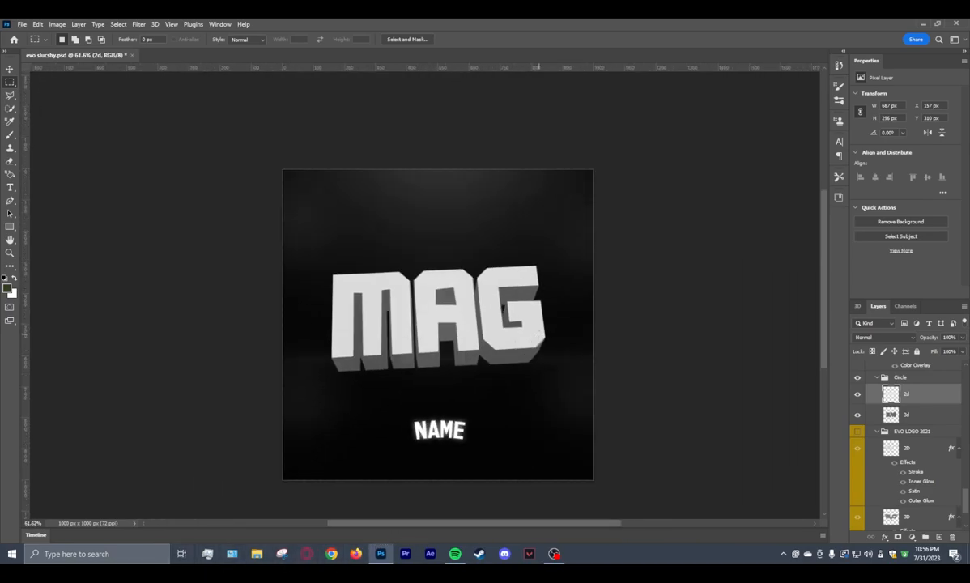
scroll(468, 385, up, 1)
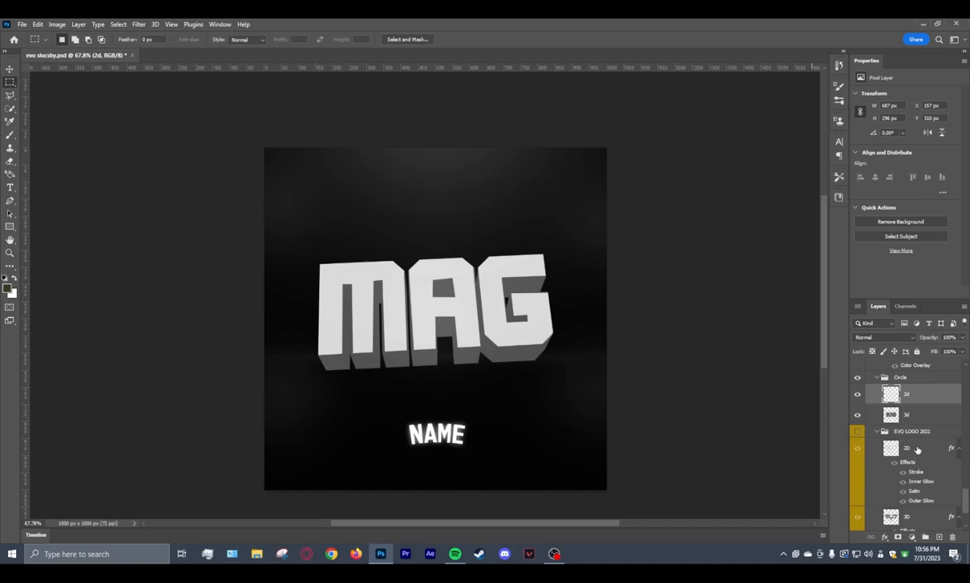
scroll(914, 457, down, 1)
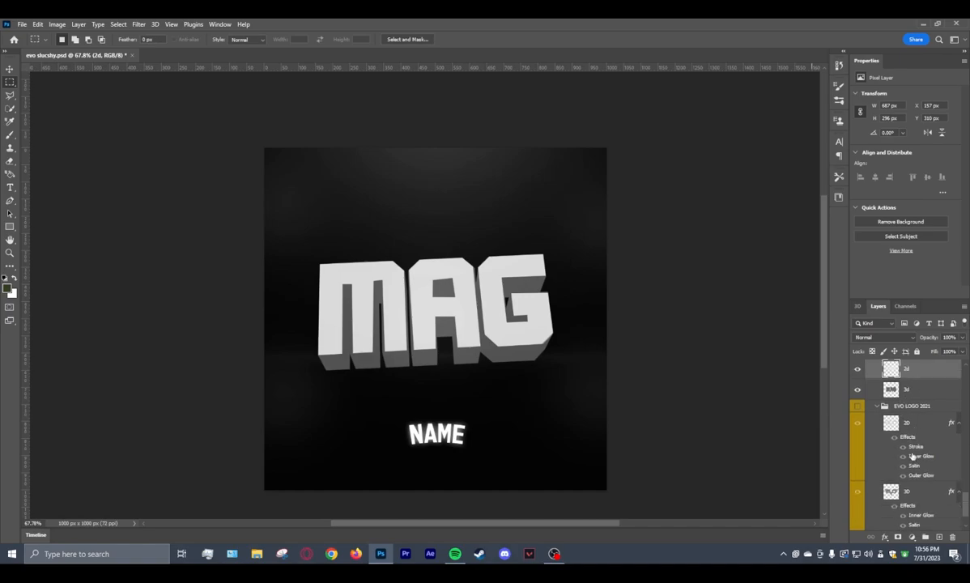
click(904, 408)
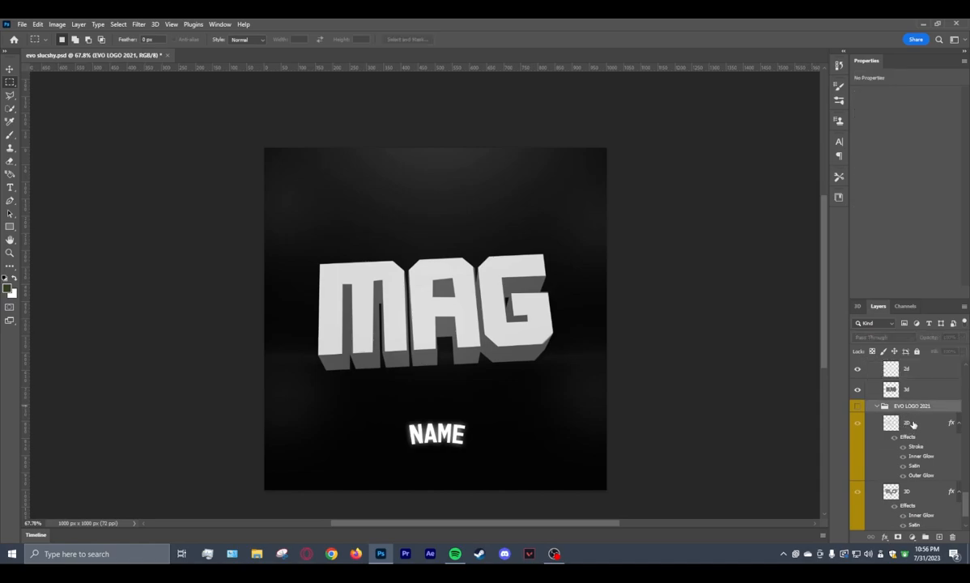
click(915, 426)
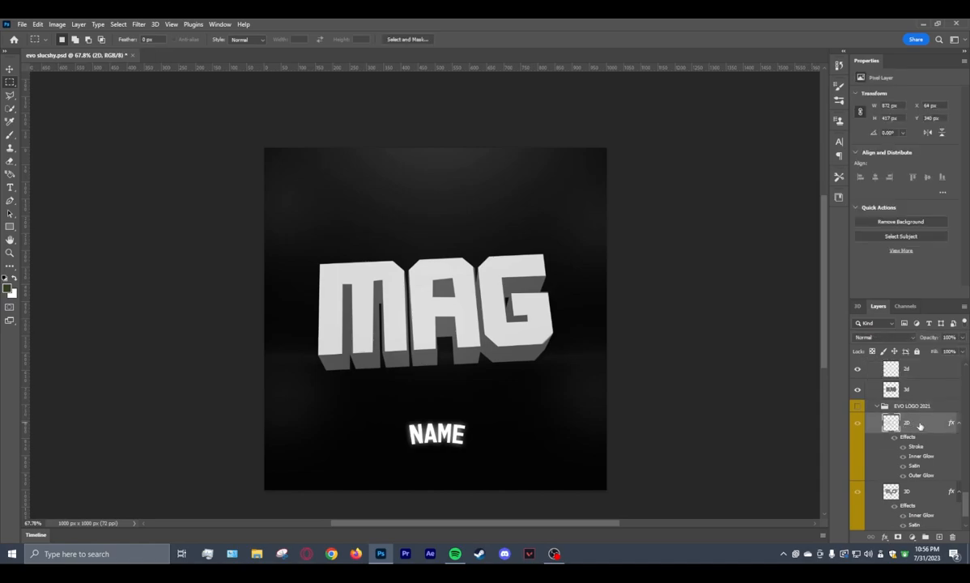
right_click(919, 426)
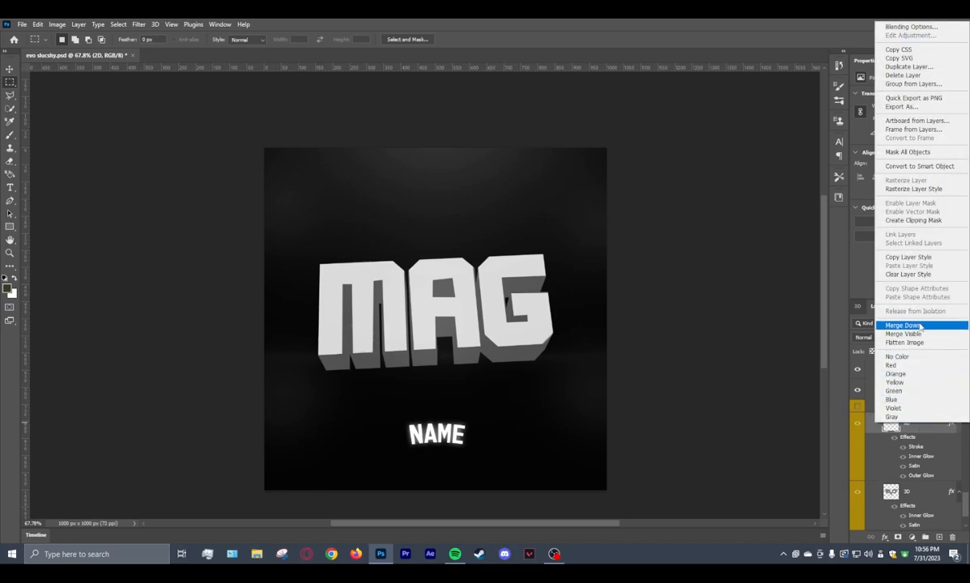
click(915, 256)
Paste the copied layer style onto the 2d layer in the Circle group.
scroll(908, 424, up, 2)
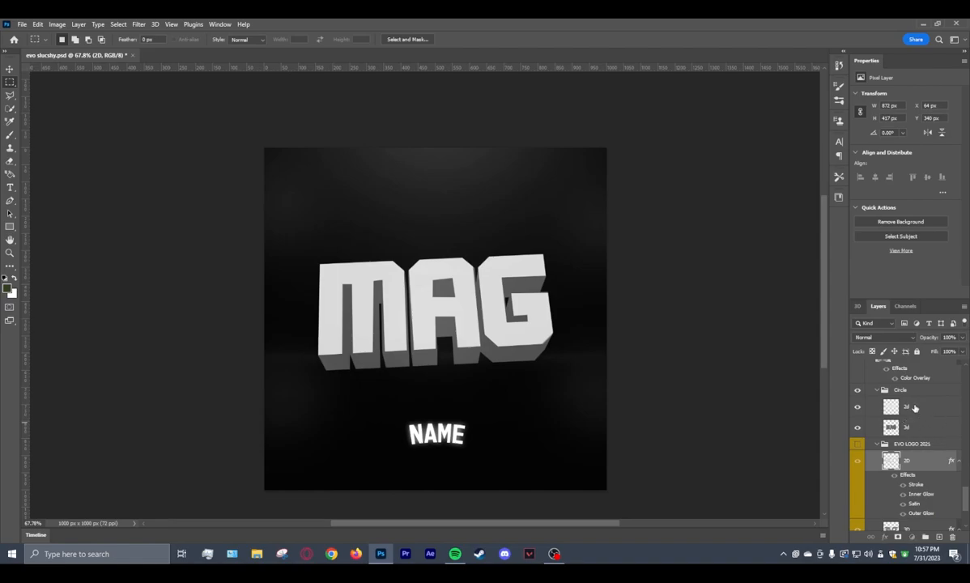
click(923, 407)
right_click(924, 410)
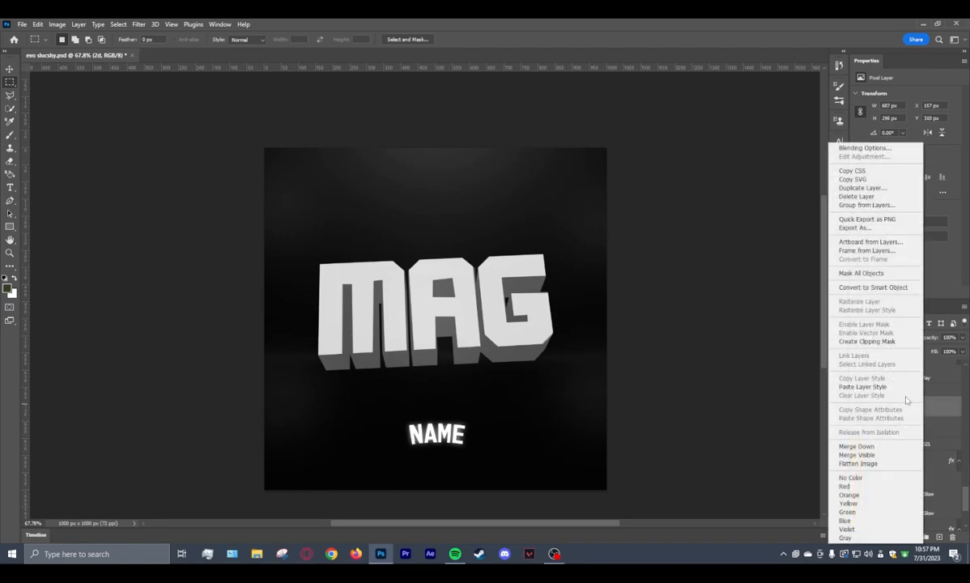
click(880, 387)
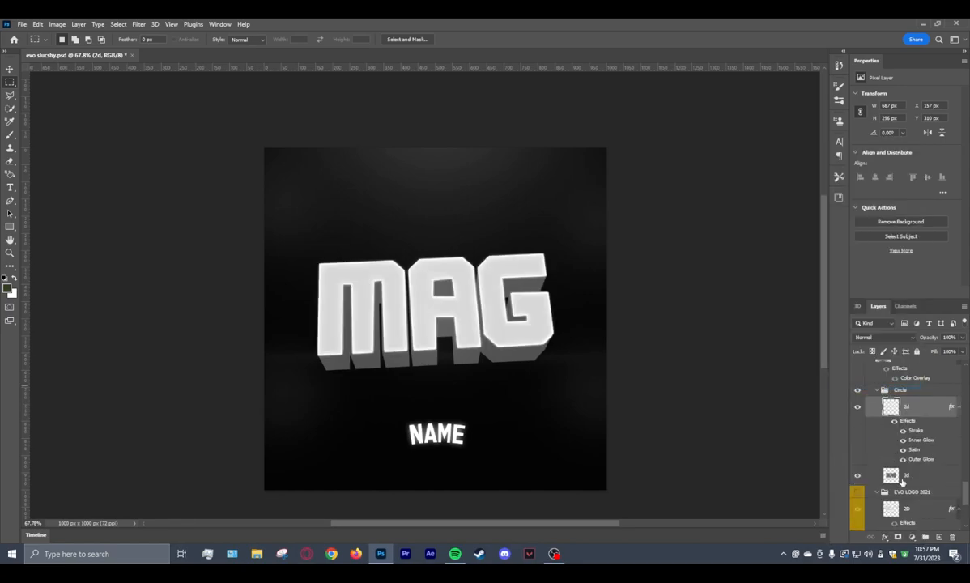
scroll(905, 481, down, 3)
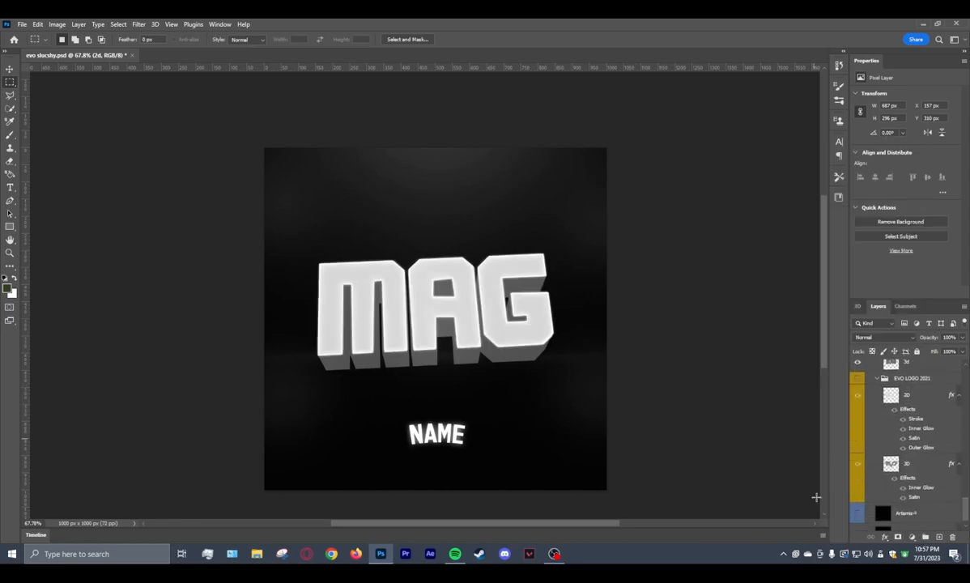
Copy the layer style of the 3D layer in the EVO LOGO 2021 group onto the 3d layer in the Circle group.
click(925, 470)
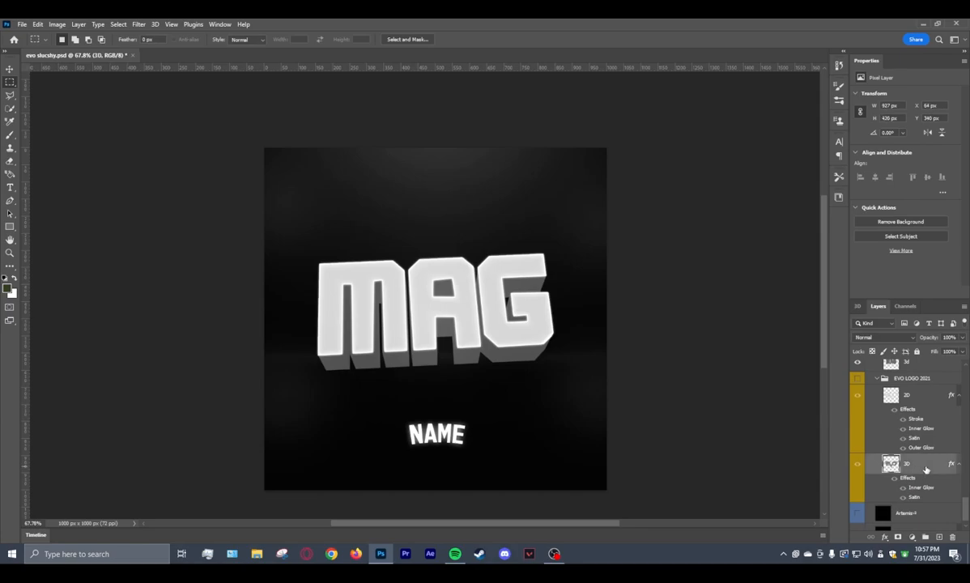
right_click(924, 468)
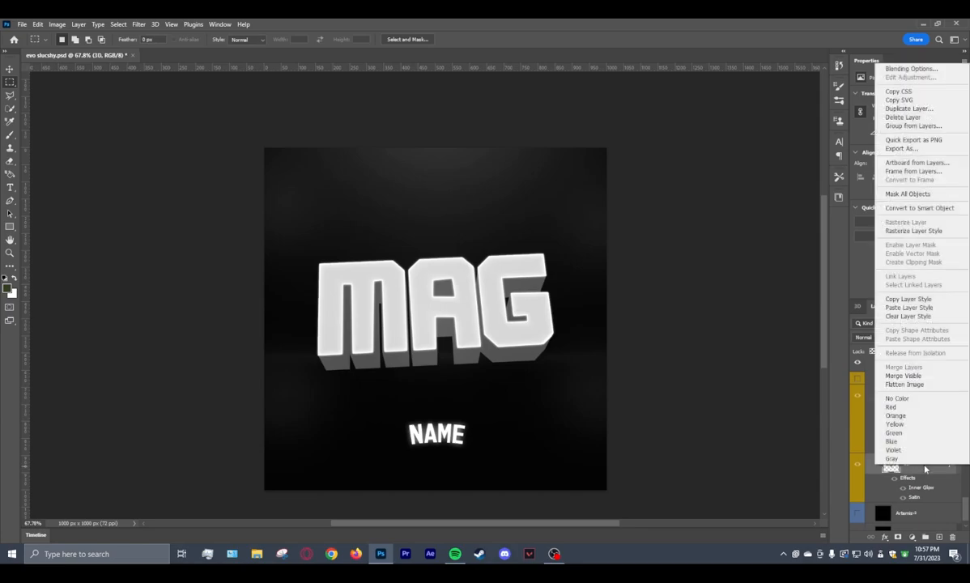
click(903, 300)
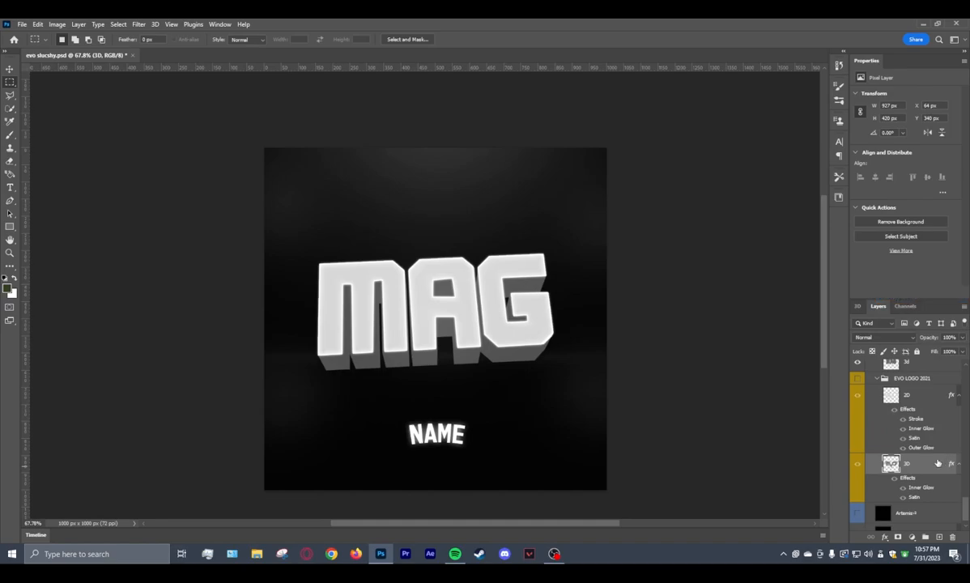
scroll(933, 459, up, 2)
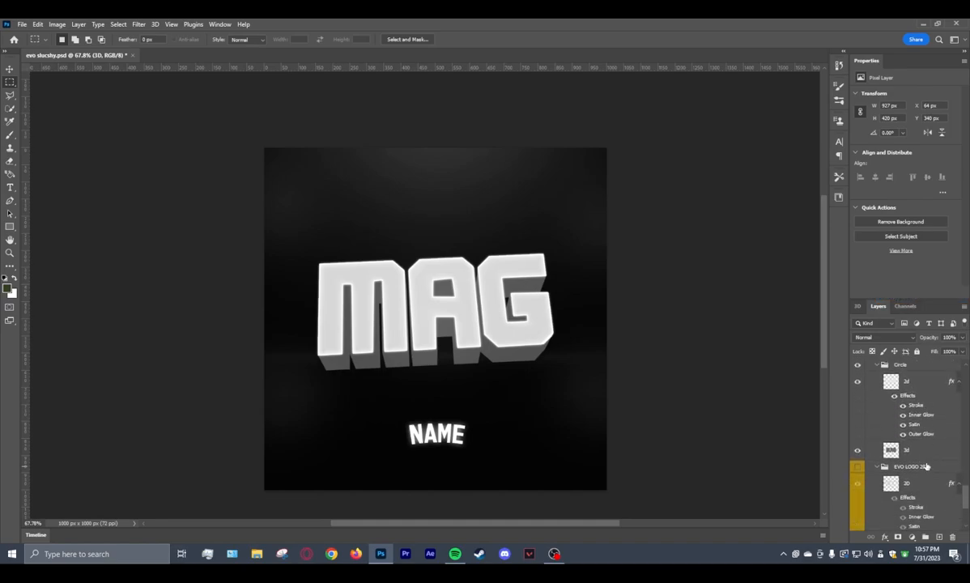
click(918, 456)
right_click(926, 455)
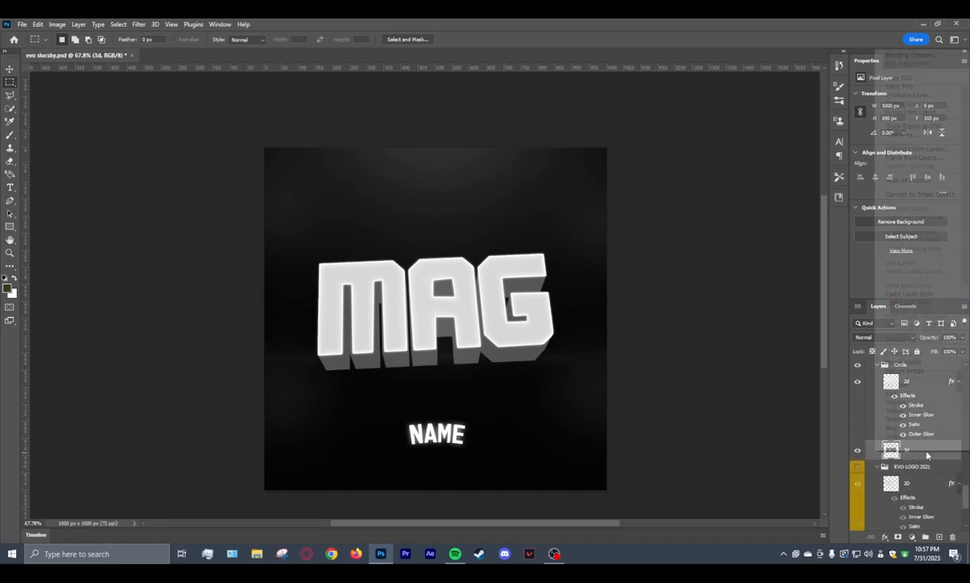
click(916, 295)
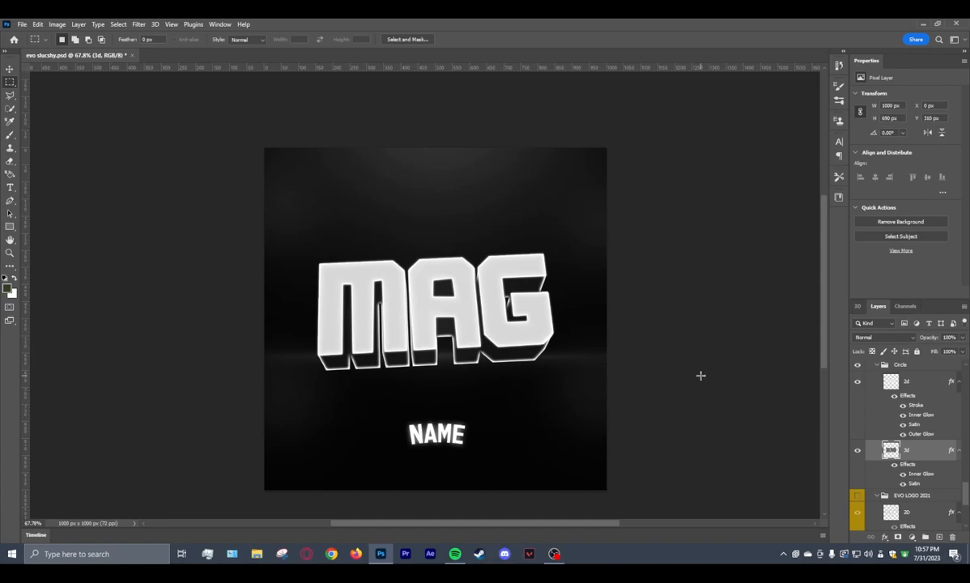
Delete the EVO LOGO 2021 group with its contents.
scroll(891, 421, down, 3)
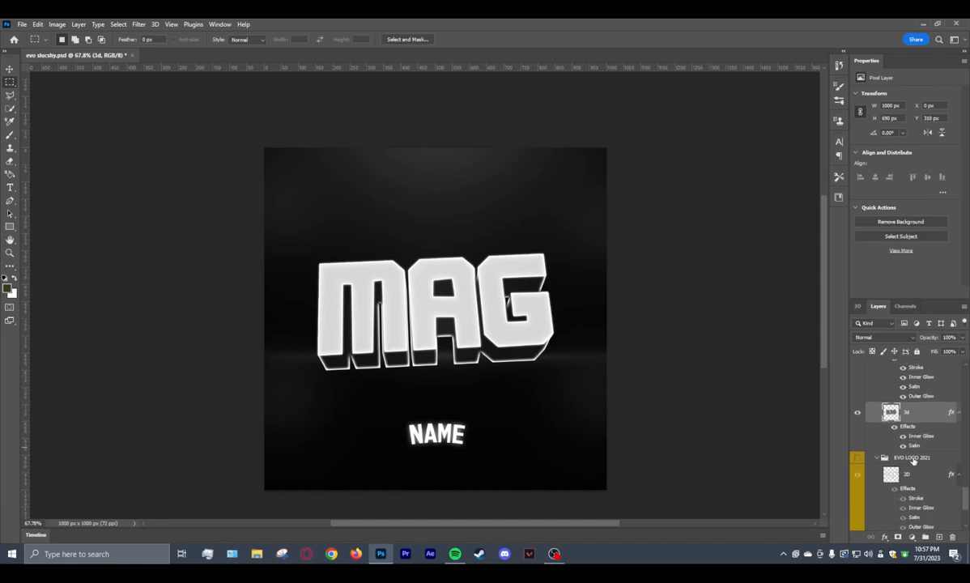
click(914, 458)
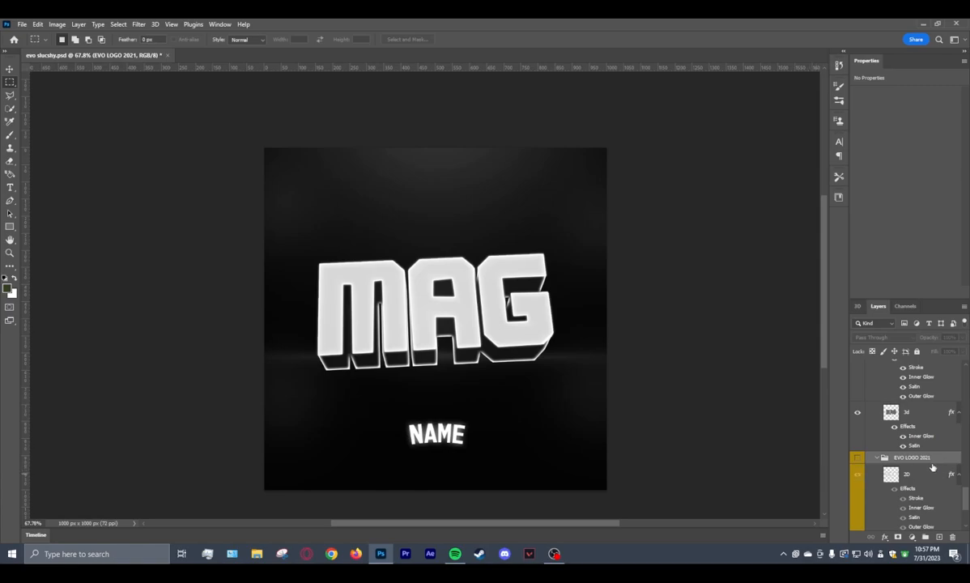
key(Delete)
scroll(926, 473, up, 1)
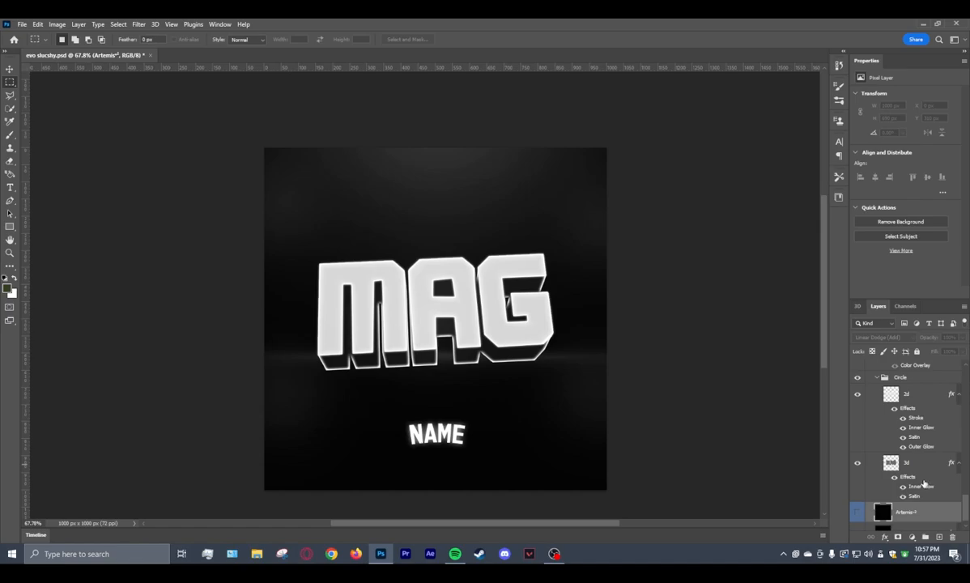
Place the embedded image abstract-drawing-digital-art-artwork-colorful-hd-wallpaper-preview directly above the bg layer.
scroll(906, 506, down, 1)
click(912, 521)
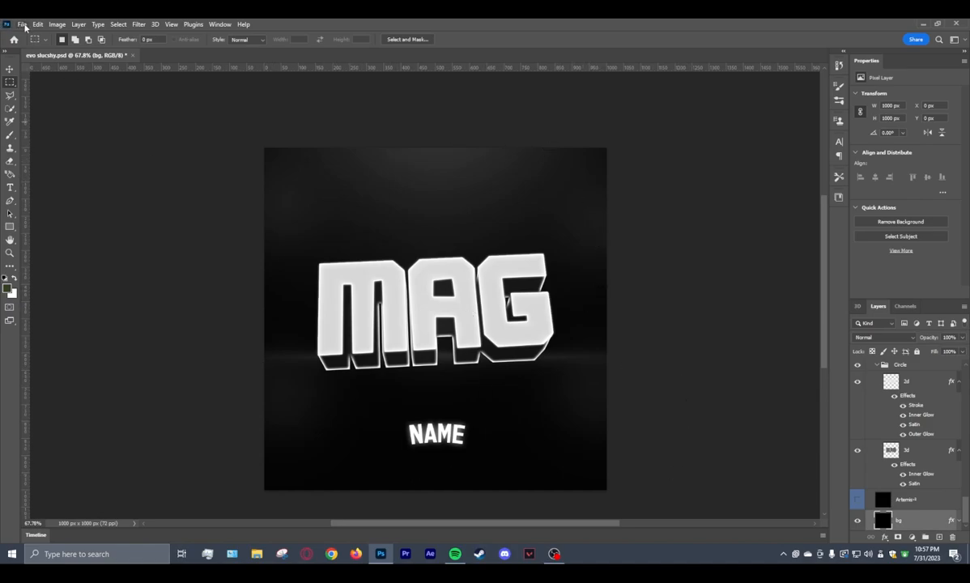
click(25, 24)
click(53, 230)
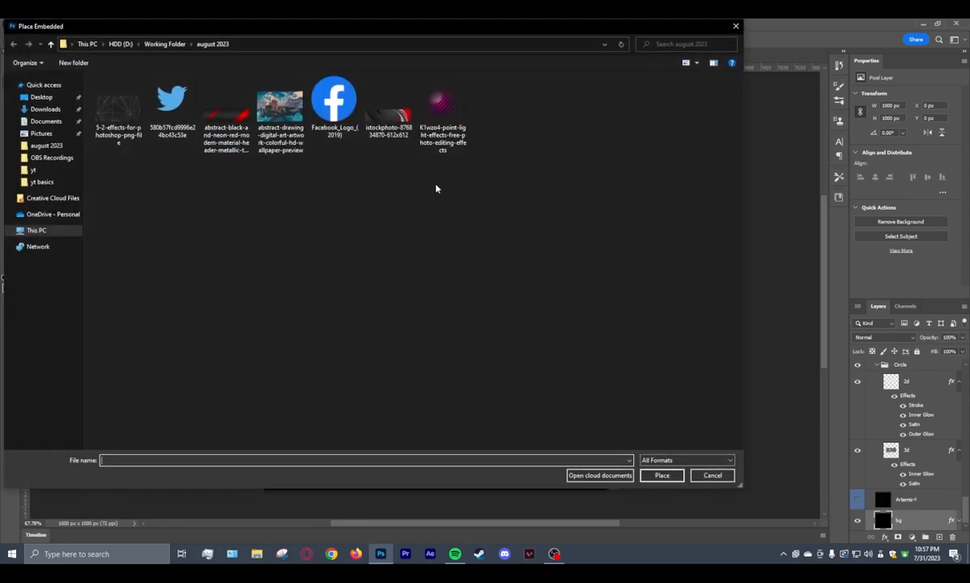
click(280, 113)
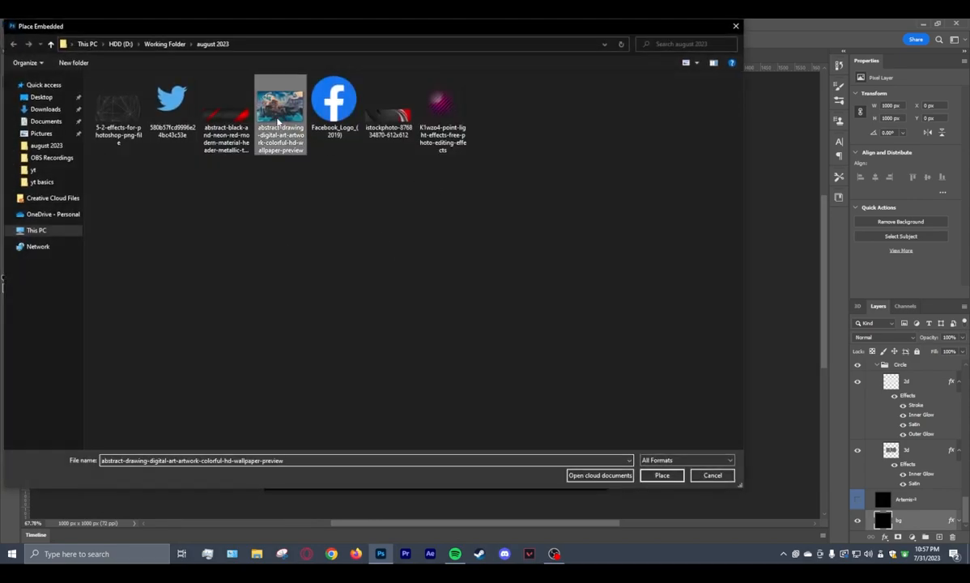
click(662, 475)
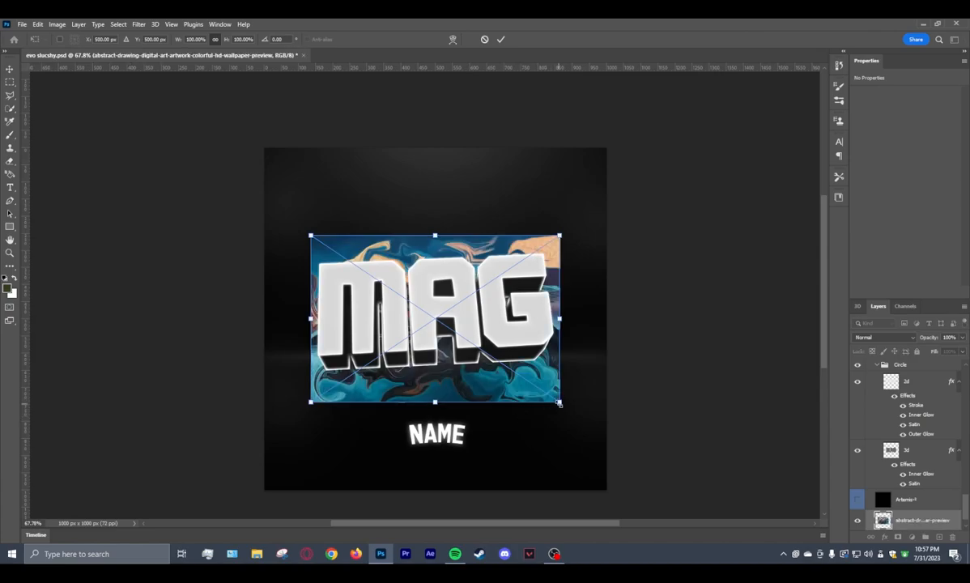
Scale the placed abstract image to about 1735 × 1163 px, position it to cover the whole canvas, and commit the placement.
drag(559, 402, 684, 454)
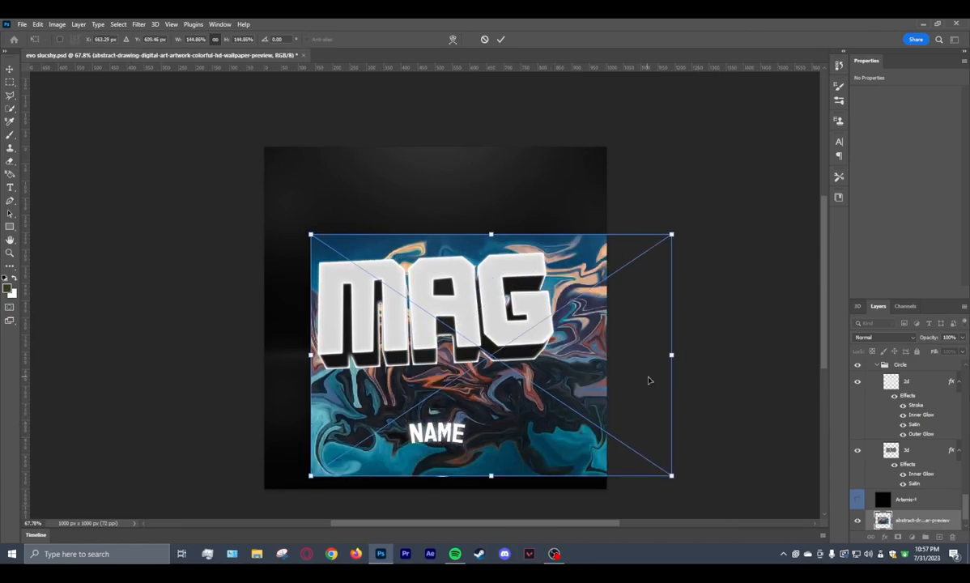
drag(632, 382, 514, 251)
drag(559, 351, 790, 509)
key(Return)
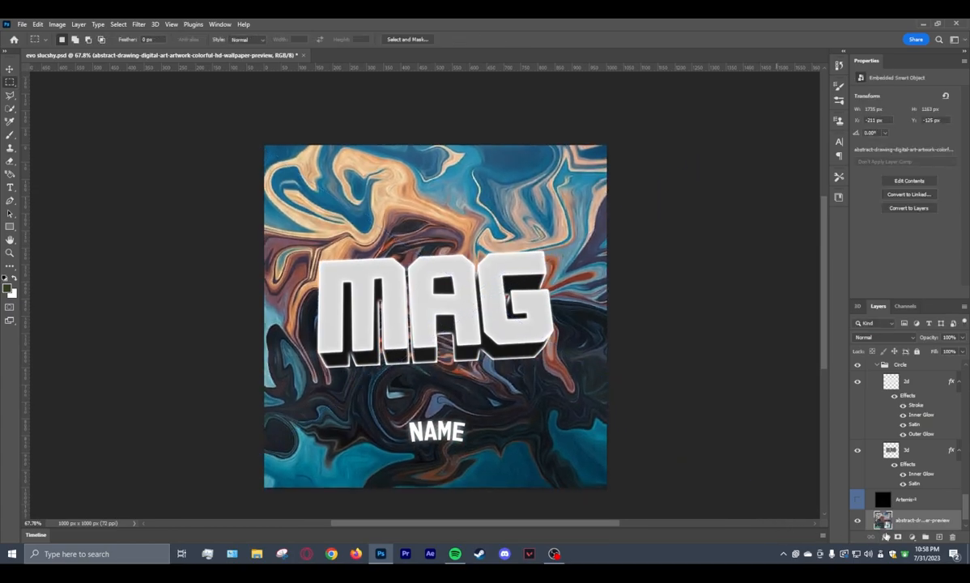
Lower the abstract background image's opacity to 20% in its blending options.
scroll(899, 502, down, 1)
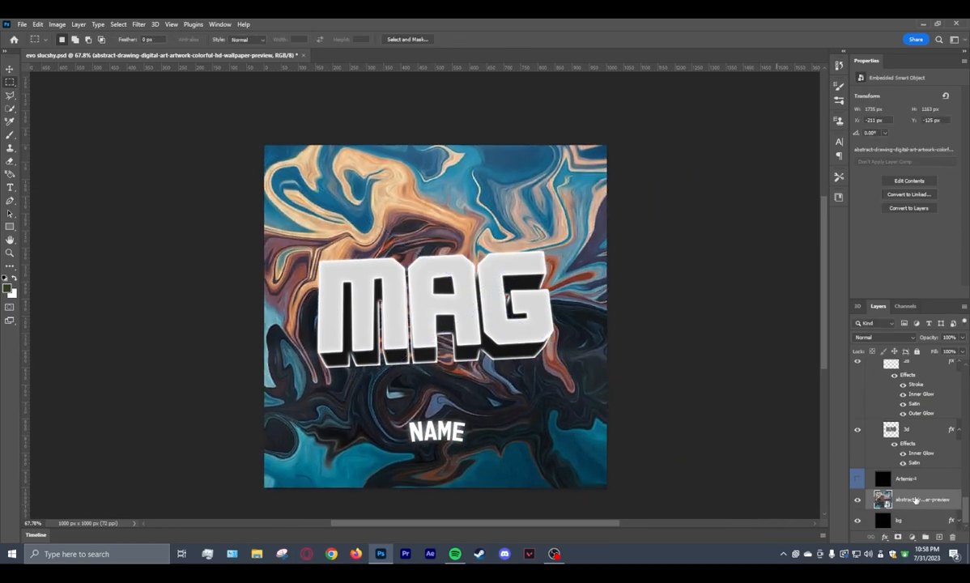
right_click(925, 499)
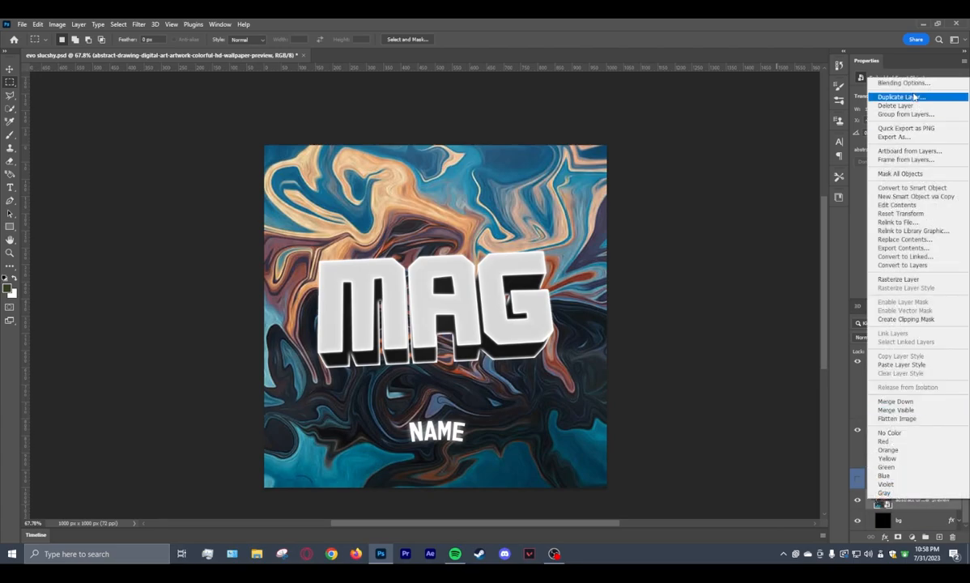
click(909, 83)
drag(706, 346, 668, 353)
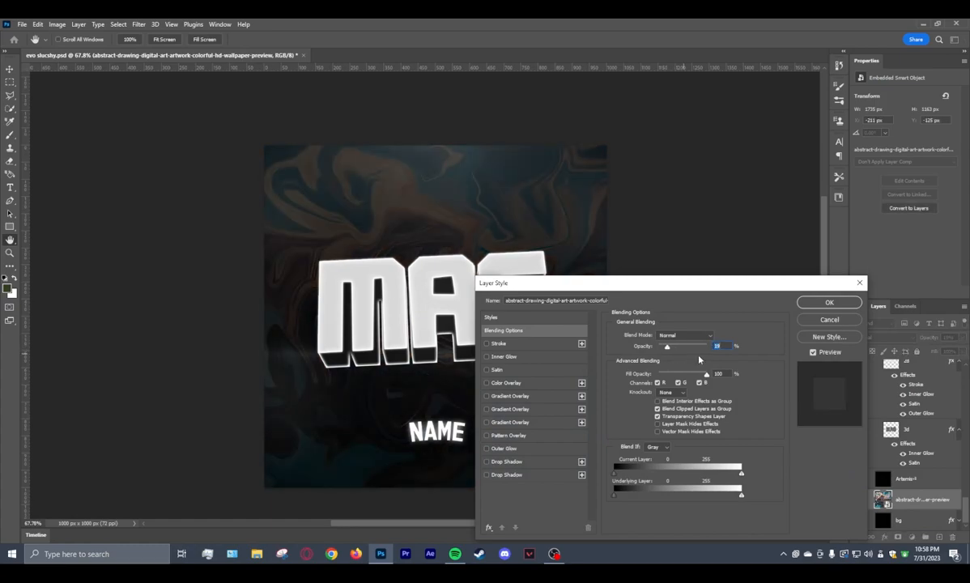
text(20)
key(Return)
Place abstract-drawing-digital-art-artwork-colorful-hd-wallpaper-preview above the 2d layer in the Circle group and clip it to that layer.
scroll(921, 486, up, 1)
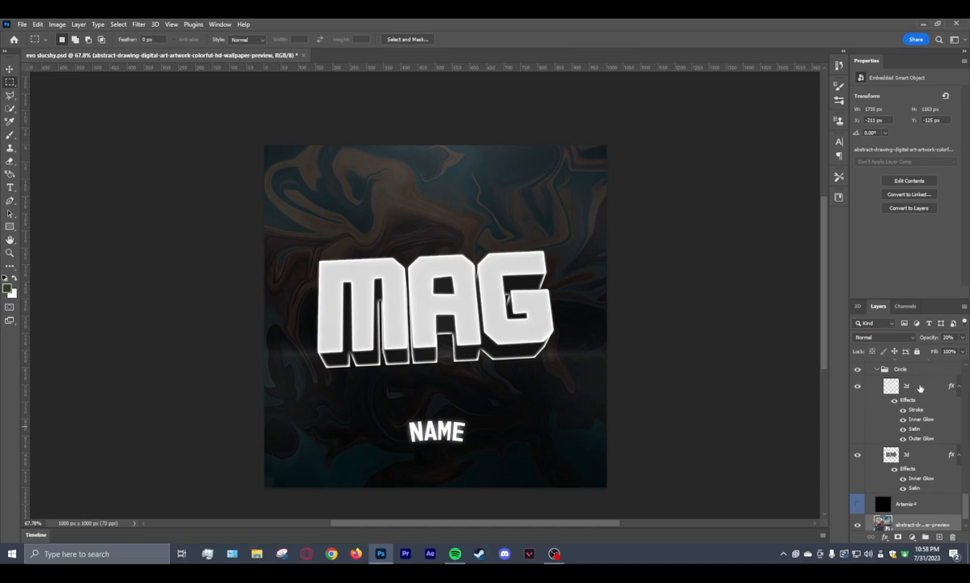
click(920, 388)
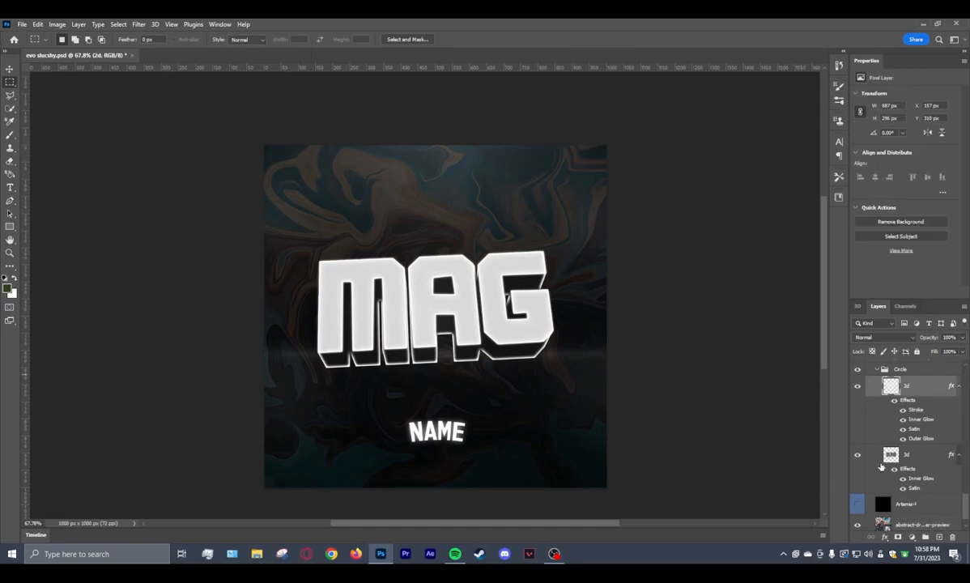
click(22, 25)
click(119, 244)
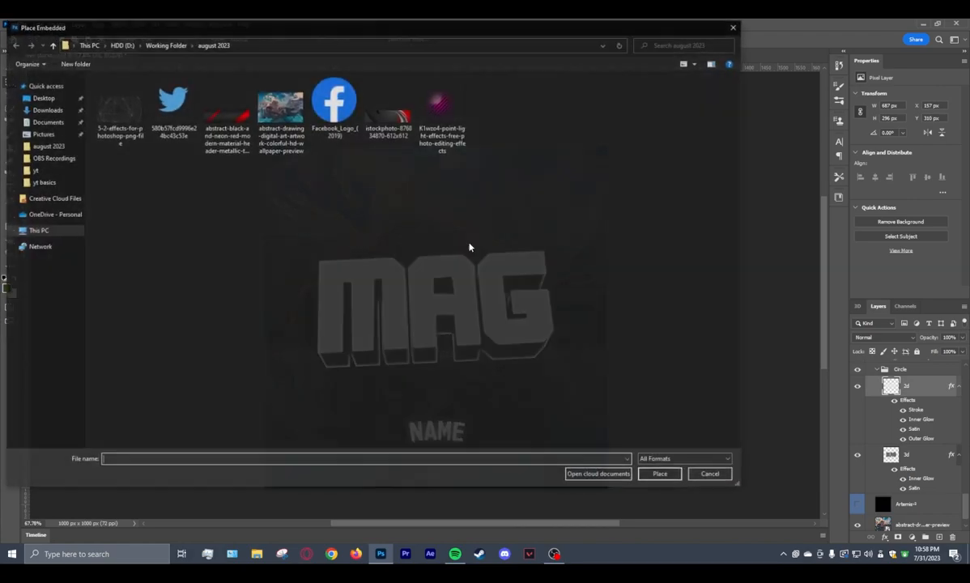
click(279, 121)
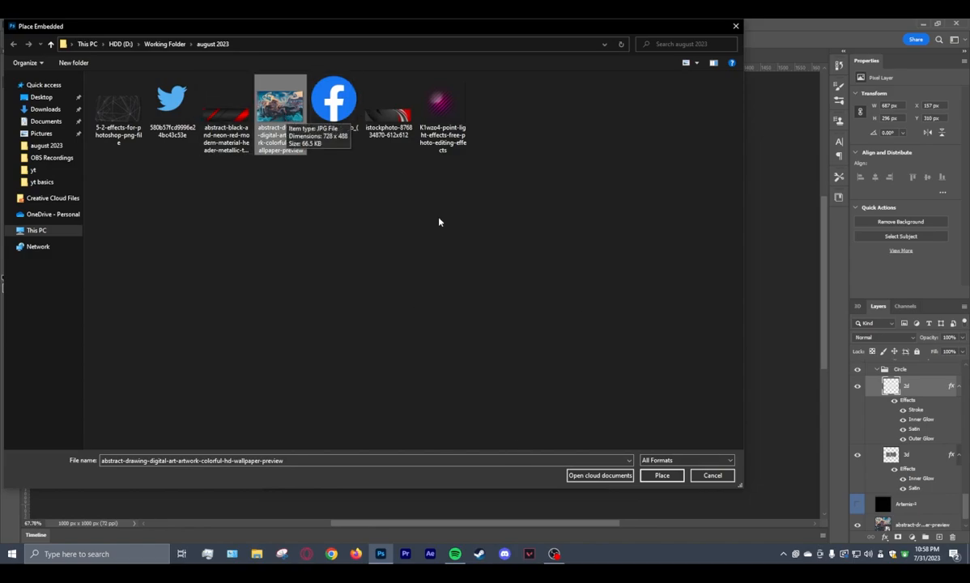
click(660, 474)
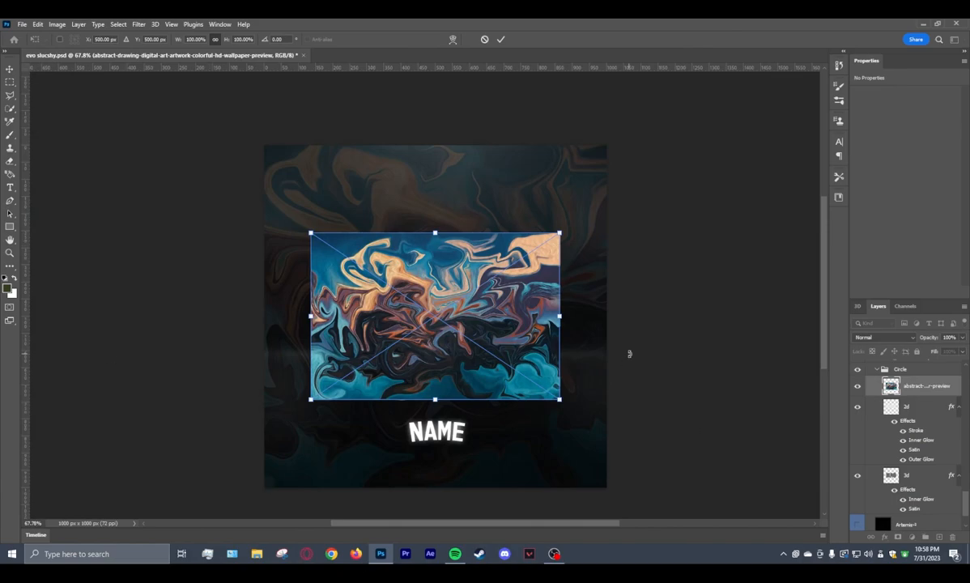
key(Return)
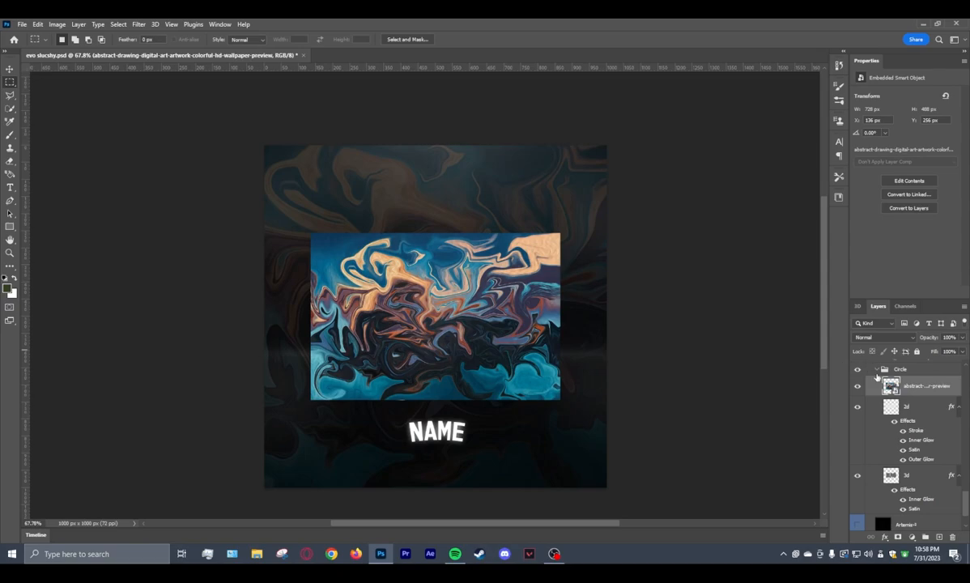
right_click(930, 387)
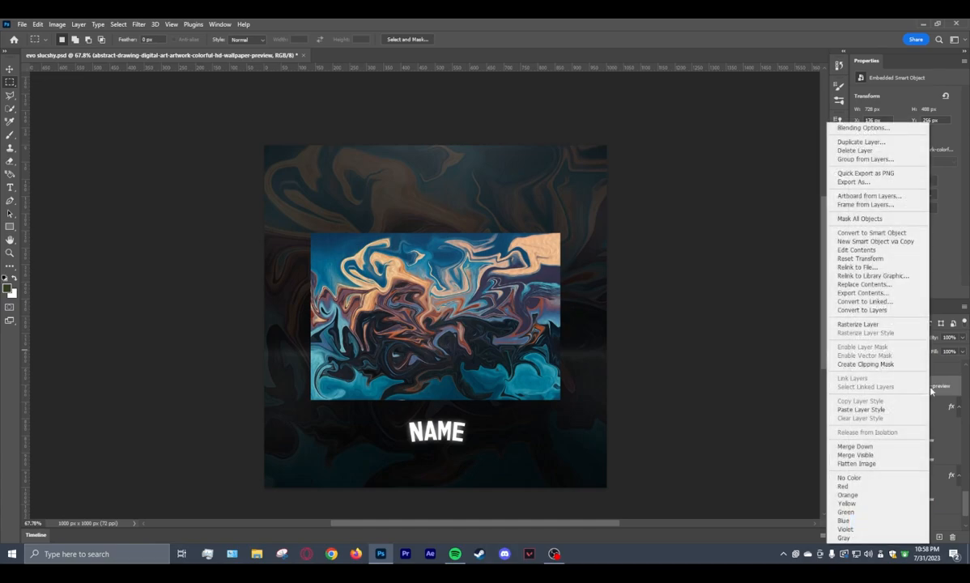
click(886, 367)
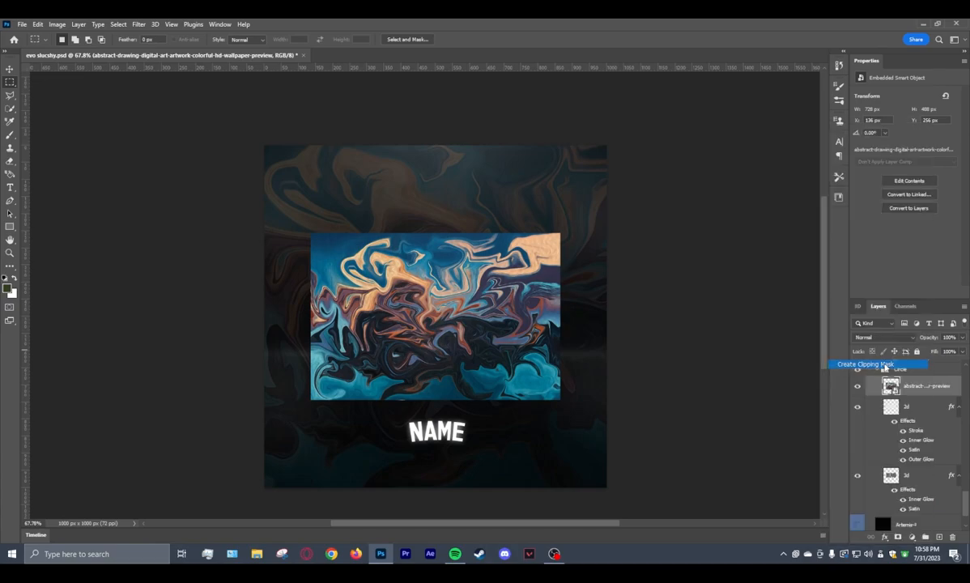
Duplicate the clipped abstract image, move the copy directly above the 3d layer, and clip it to that layer.
right_click(928, 389)
click(860, 133)
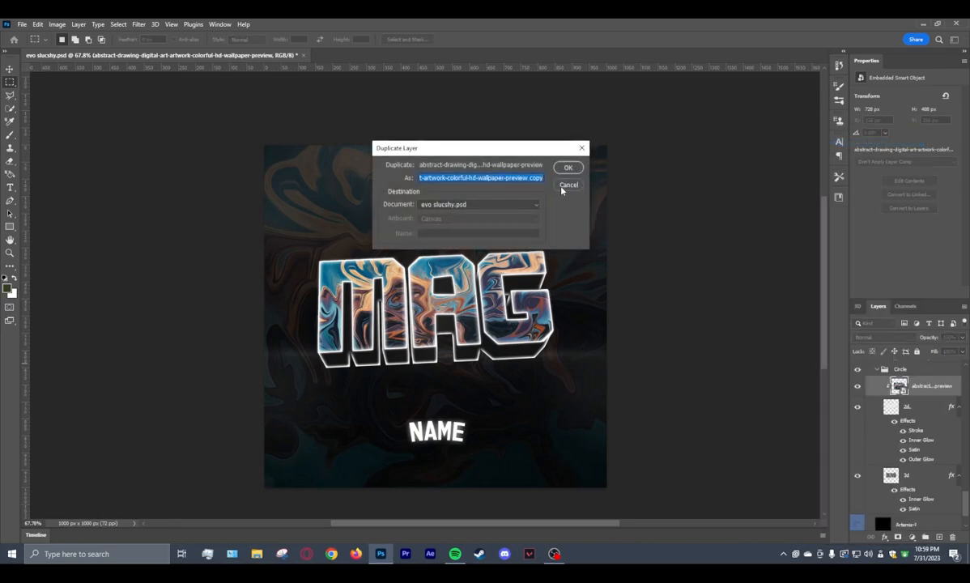
click(569, 169)
drag(912, 385, 916, 469)
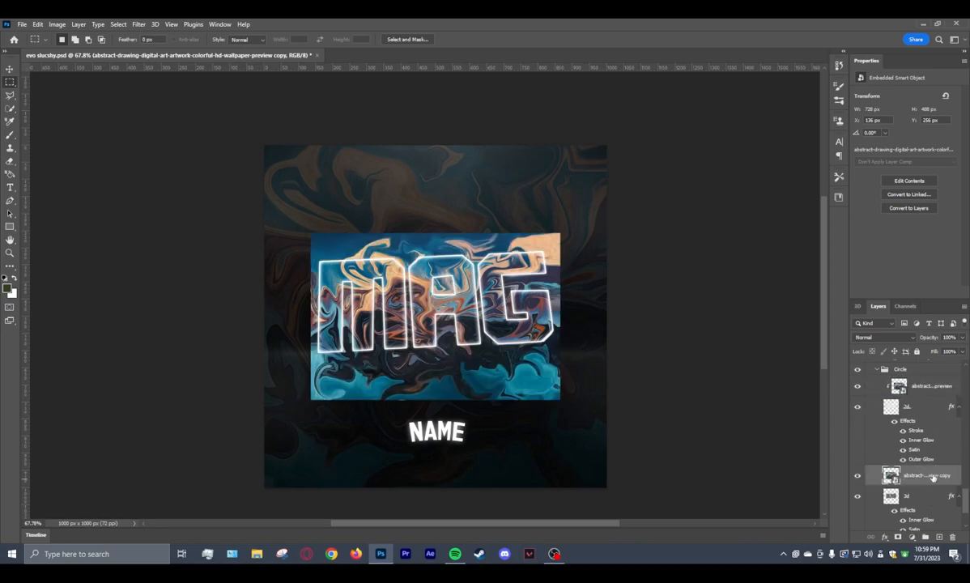
right_click(932, 478)
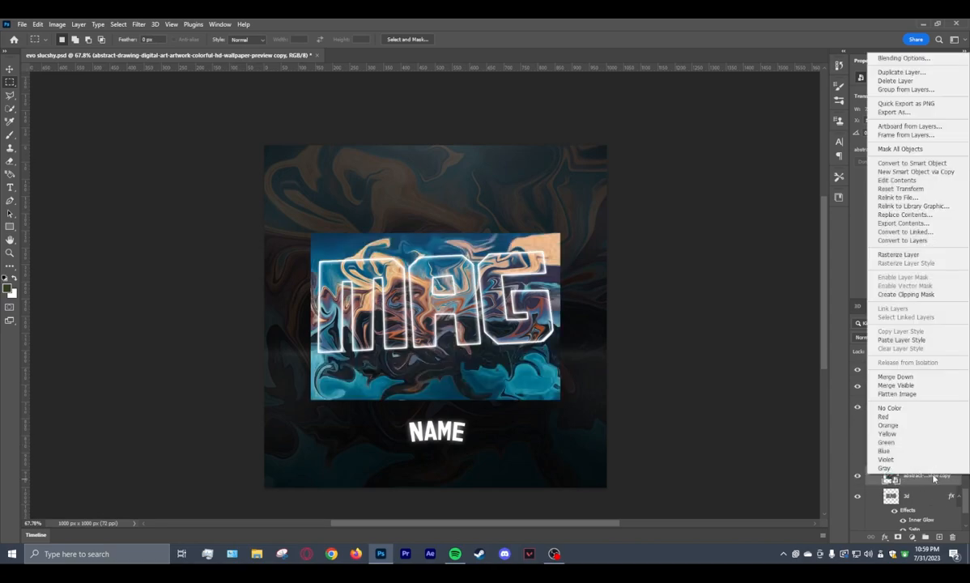
click(916, 295)
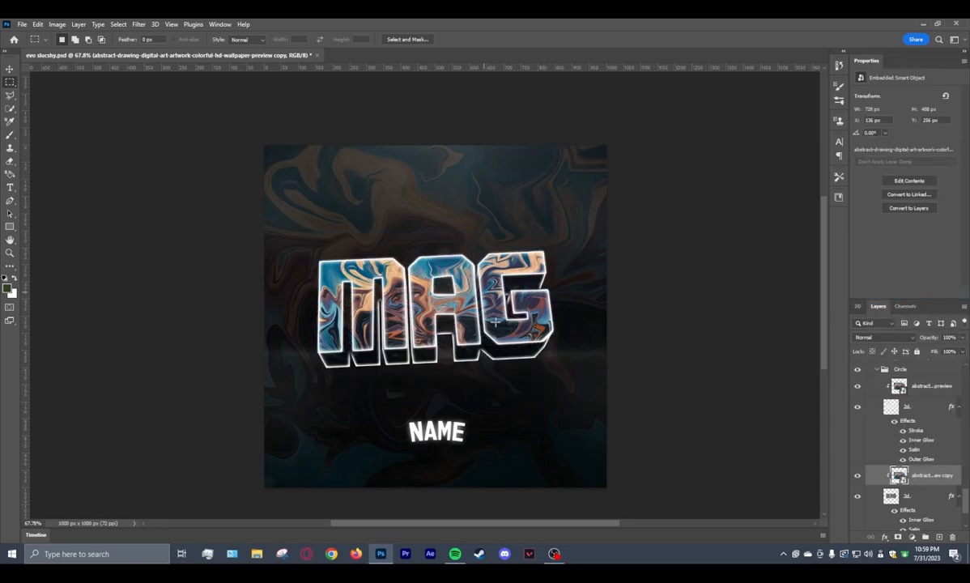
Choose the Eraser with a Hard Round brush at 111 px and erase on the 3d layer beside the MAG logo's lower-left edge.
scroll(510, 368, down, 2)
scroll(533, 370, down, 1)
scroll(581, 383, up, 3)
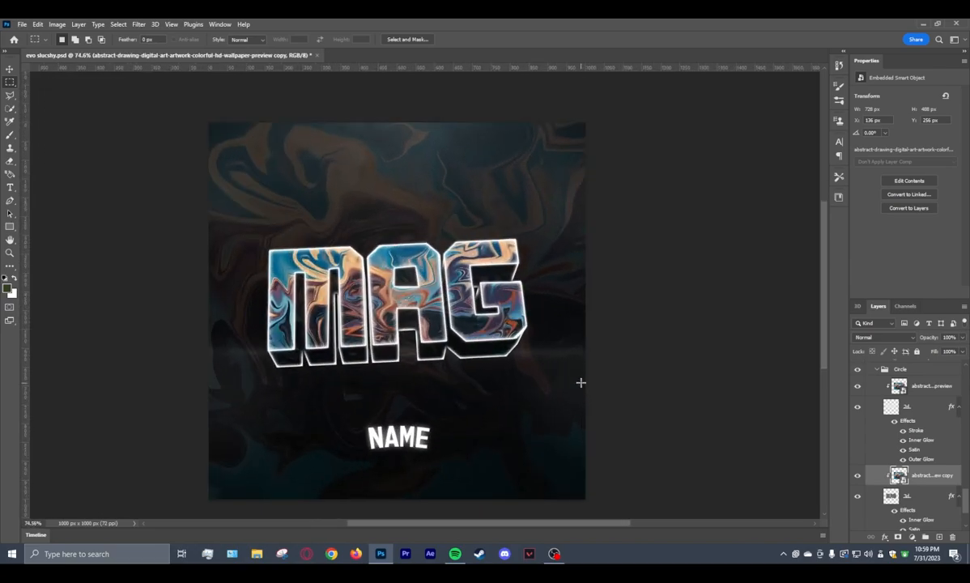
scroll(863, 449, down, 2)
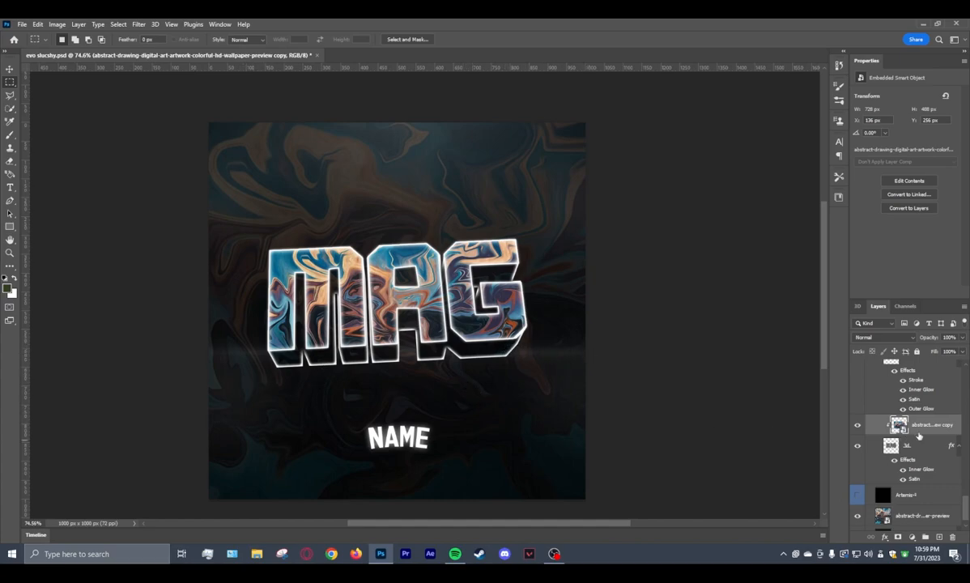
click(935, 448)
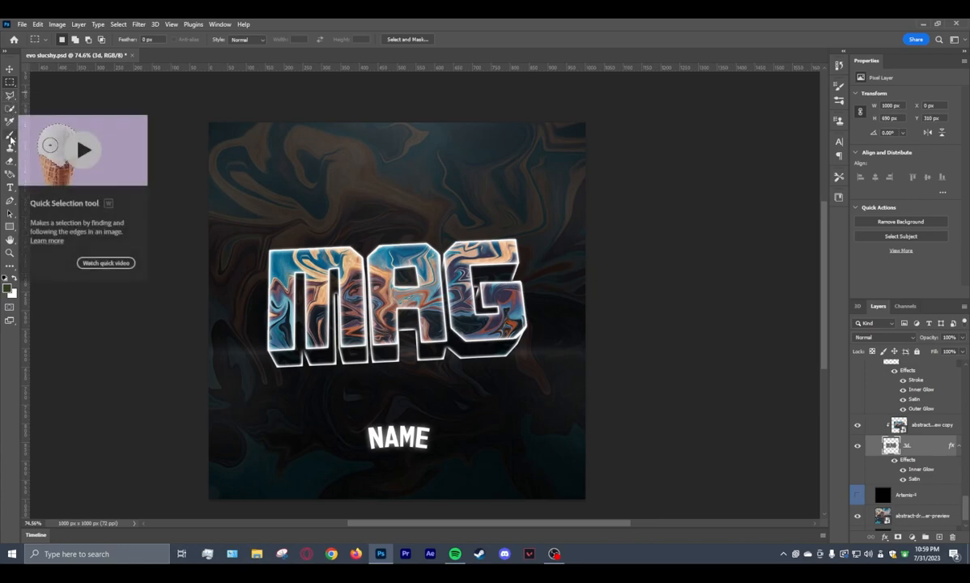
click(9, 161)
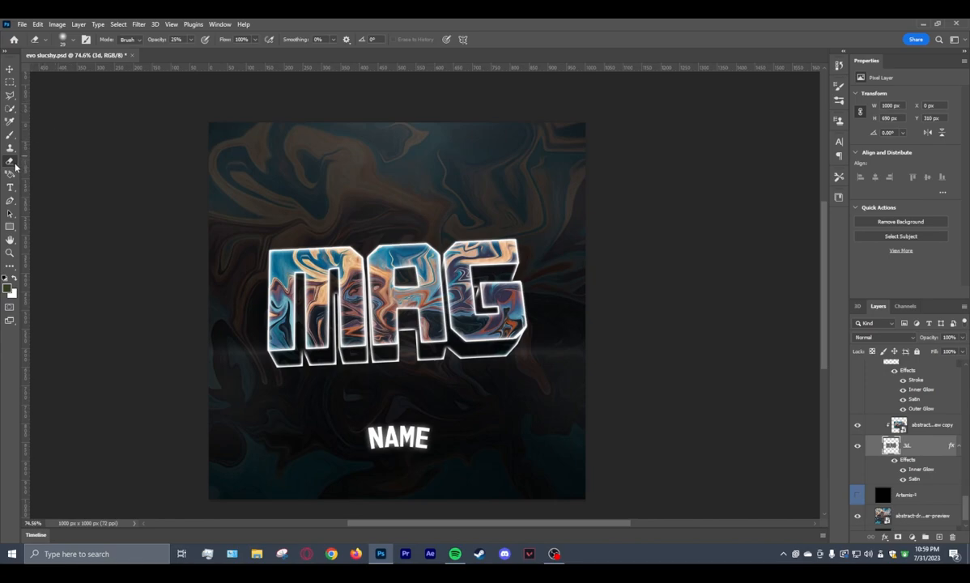
click(72, 41)
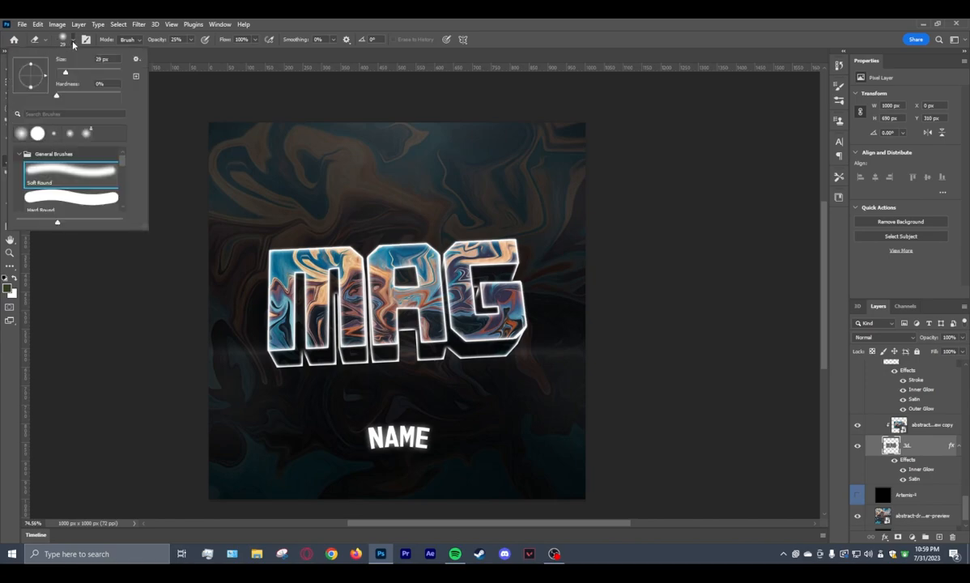
drag(70, 77, 90, 77)
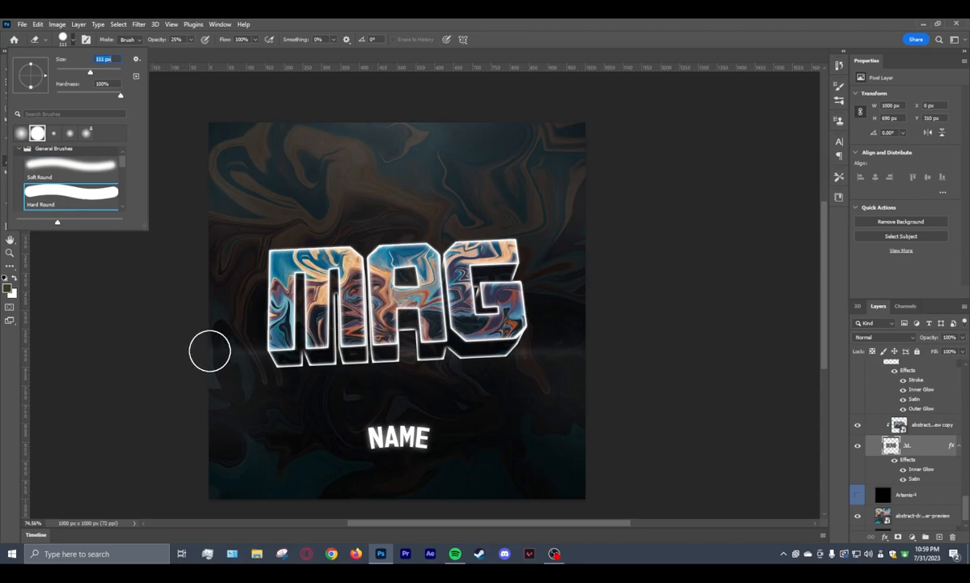
click(206, 347)
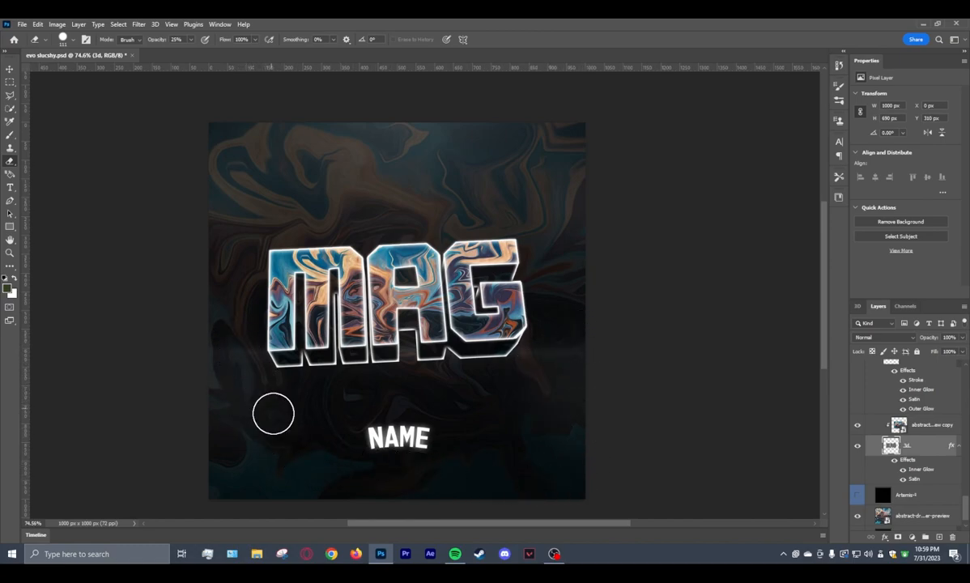
Raise the Eraser's opacity to 100% and erase the stray remnants around the MAG logo on the 3d layer.
scroll(933, 480, up, 3)
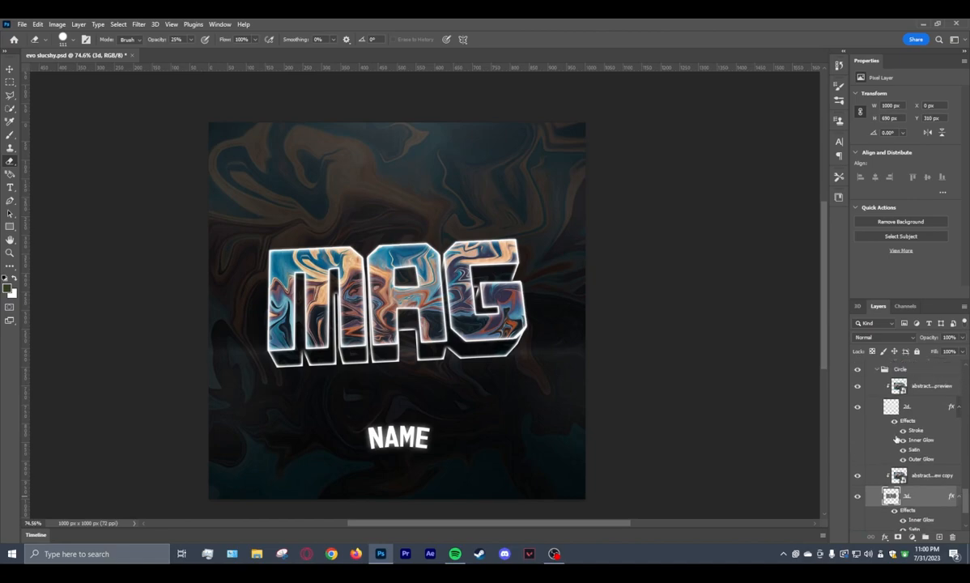
click(907, 407)
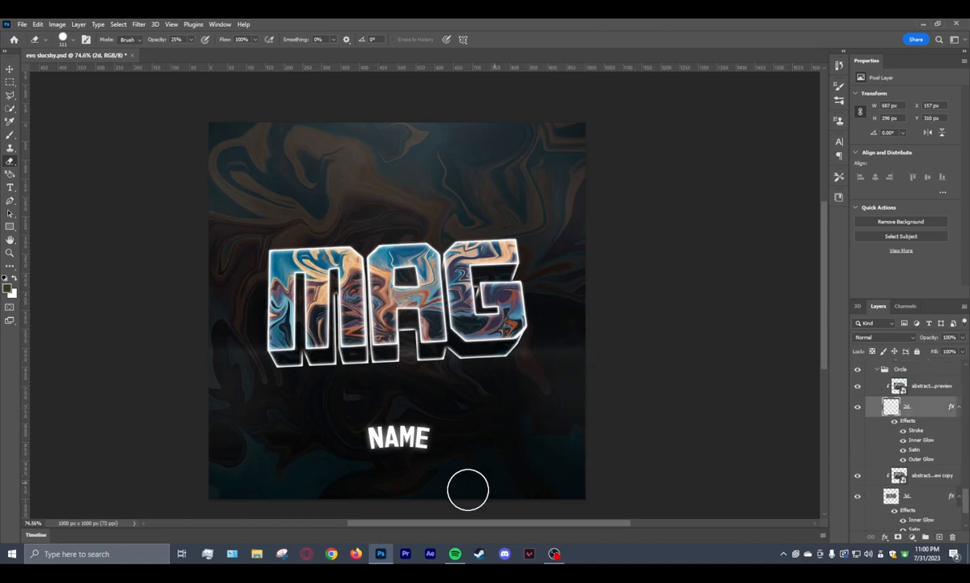
scroll(424, 431, down, 2)
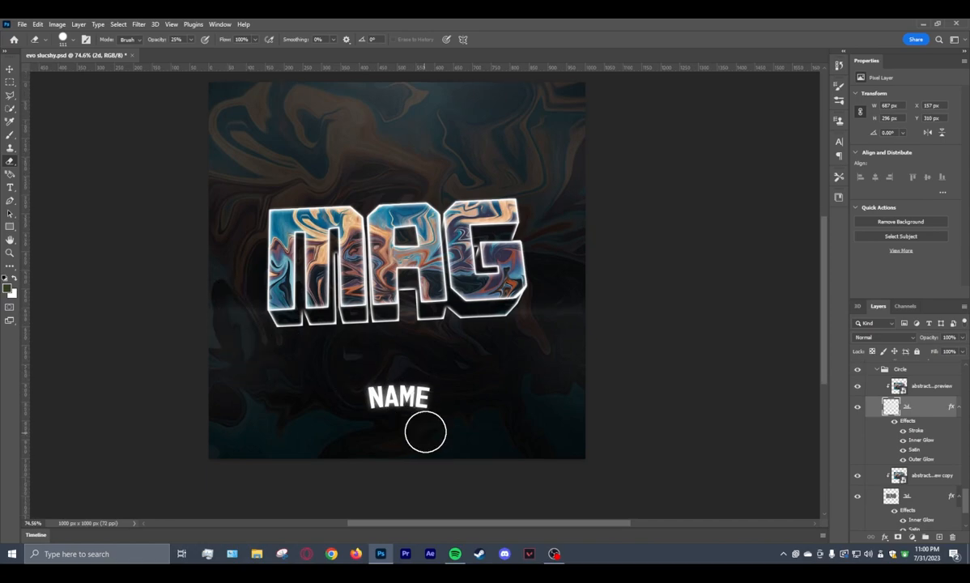
scroll(907, 454, down, 3)
scroll(907, 455, down, 1)
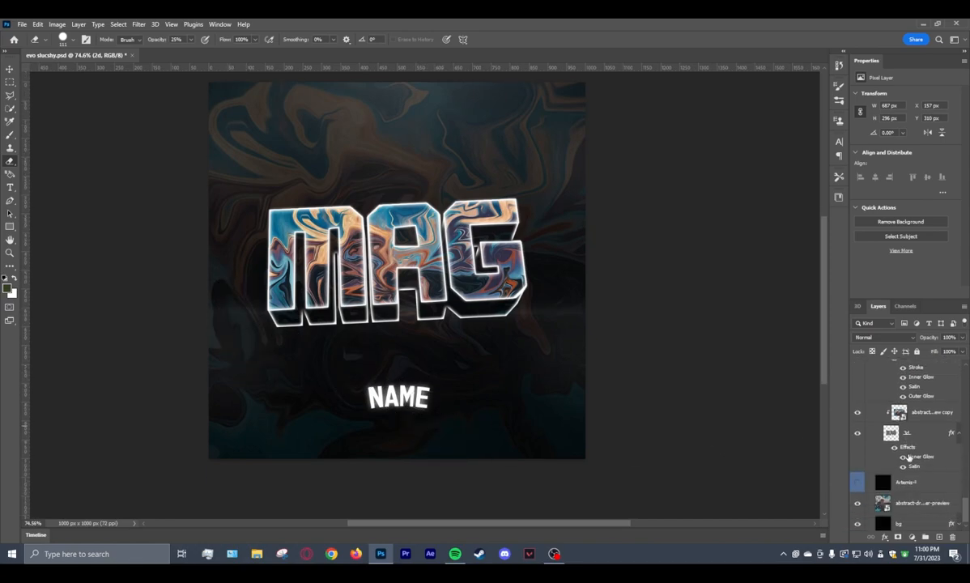
click(911, 433)
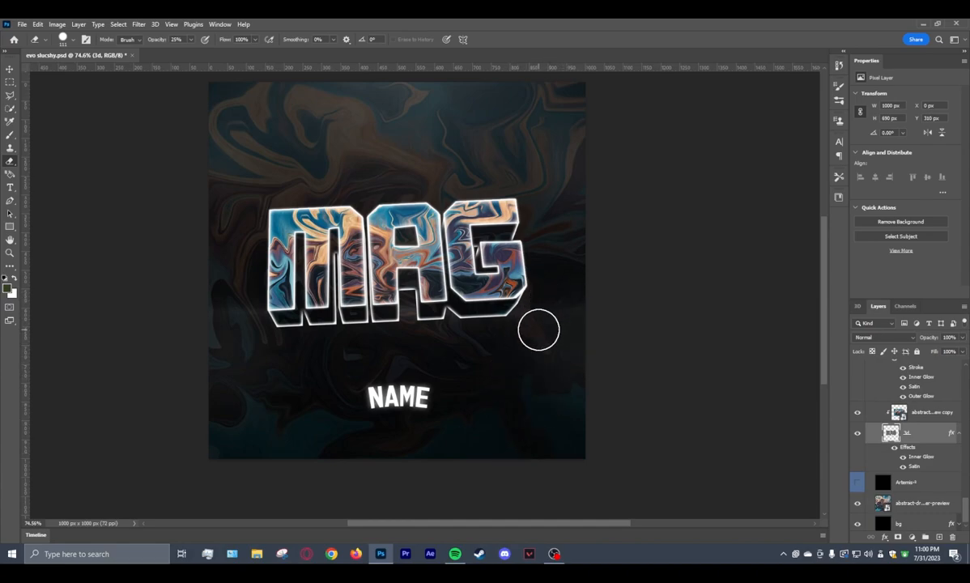
click(190, 39)
drag(179, 51, 341, 67)
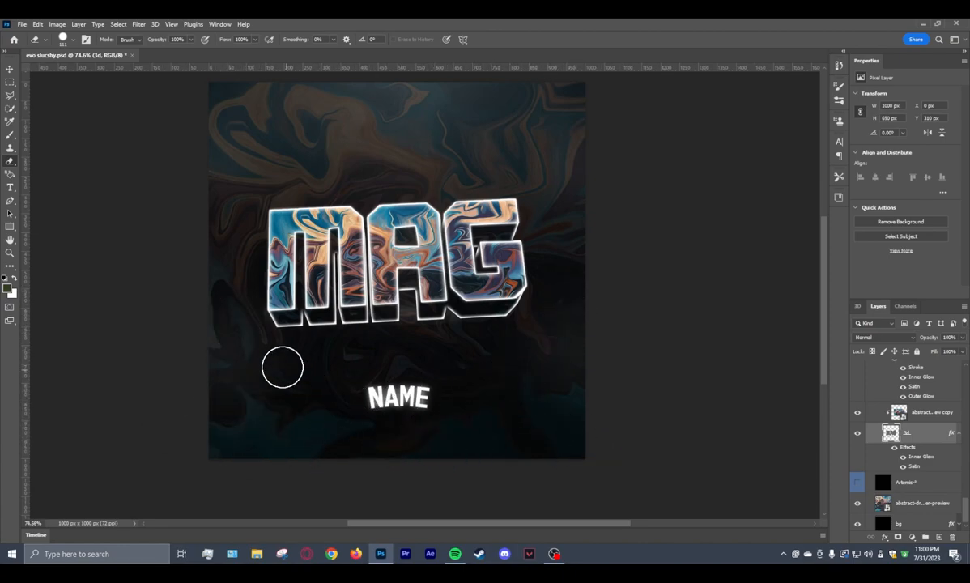
drag(465, 377, 574, 372)
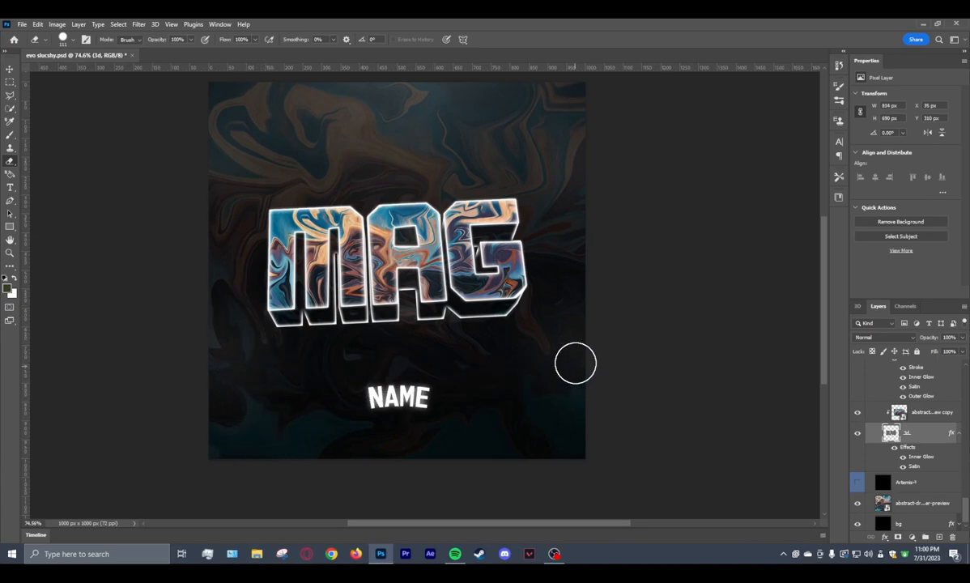
scroll(585, 323, down, 1)
scroll(586, 312, up, 2)
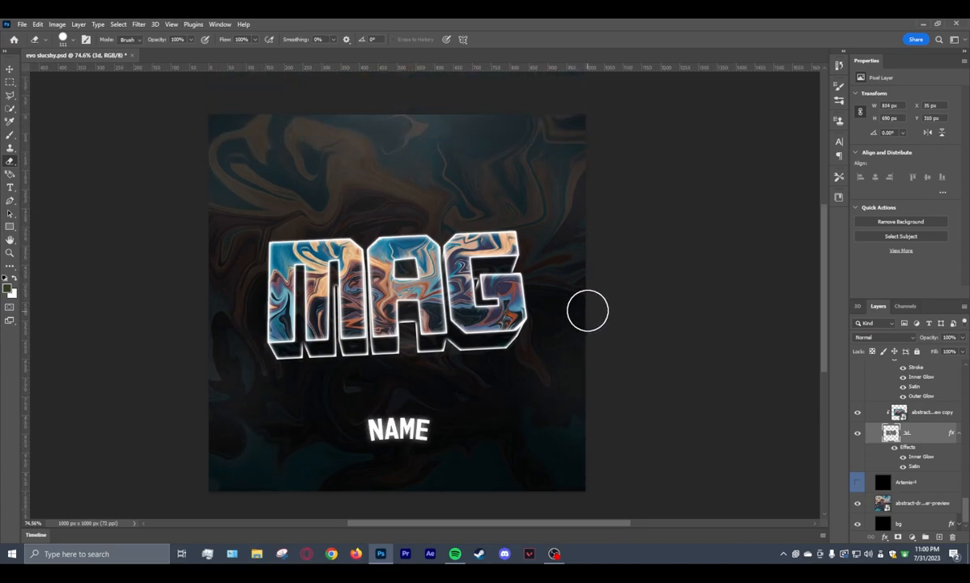
Replace the NAME text on the name layer with HUSKY.
click(9, 68)
scroll(882, 438, up, 3)
scroll(881, 438, up, 3)
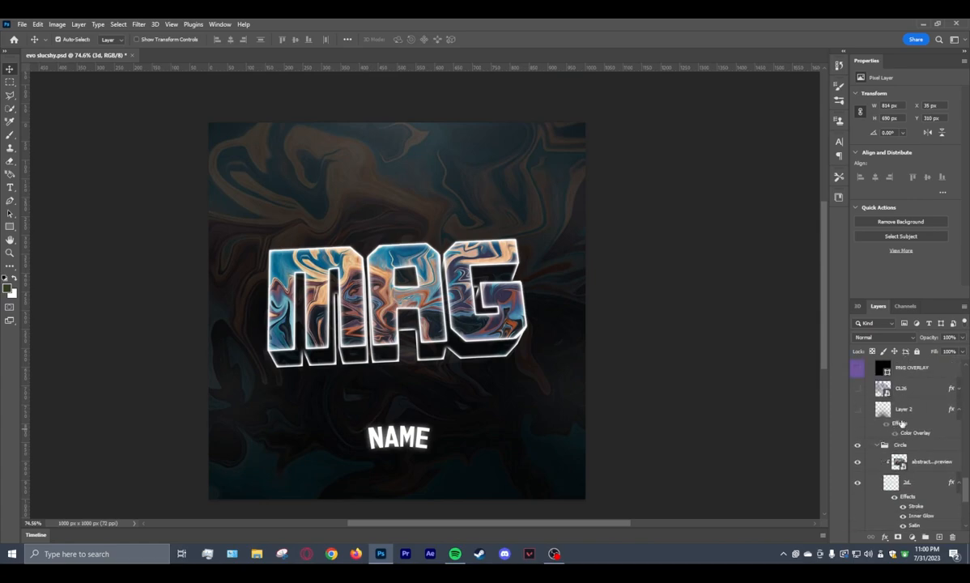
click(901, 398)
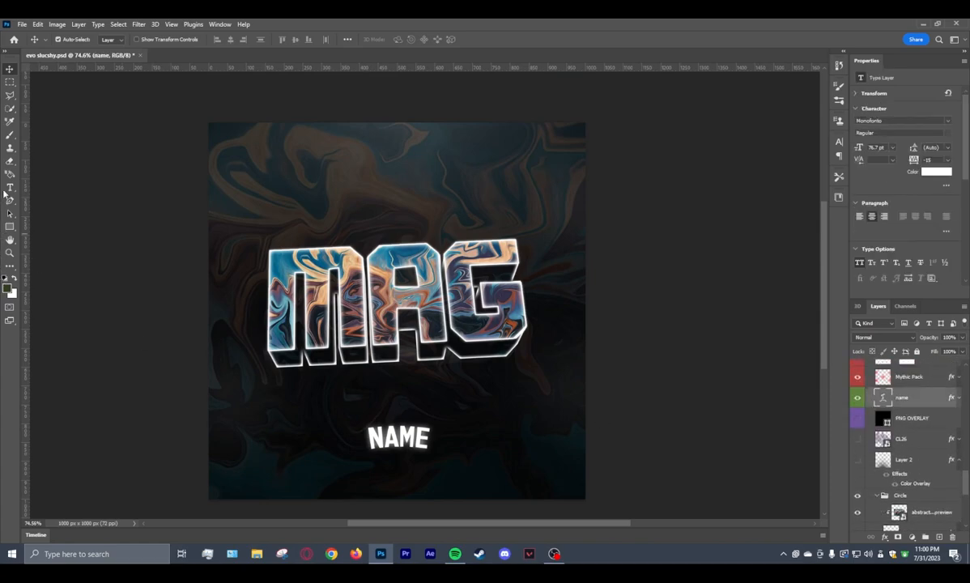
click(10, 187)
double_click(430, 441)
key(BackSpace)
text(HUSKY)
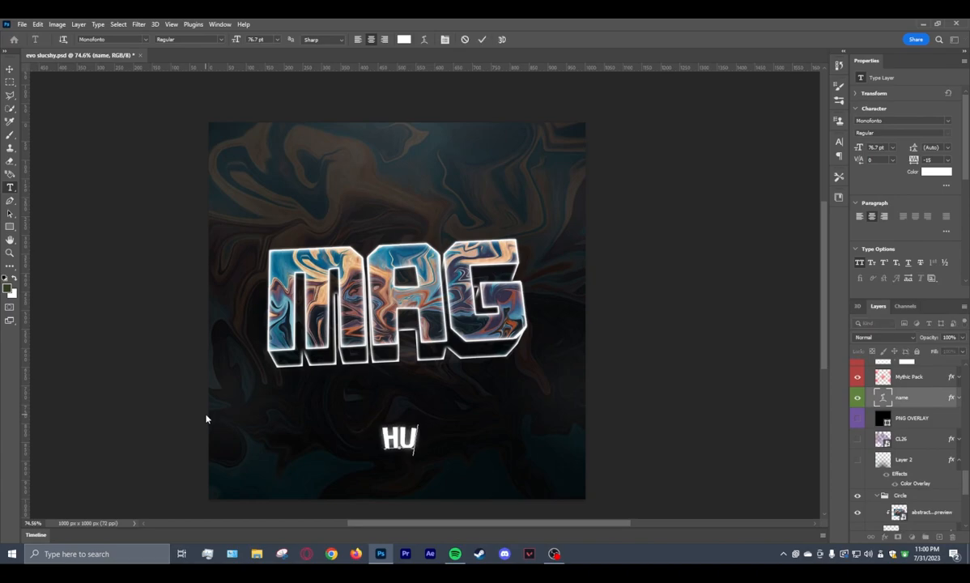
Commit the text edit and nudge the HUSKY text upward, closer to the MAG logo.
click(10, 69)
key(Up)
key(Up)
key(Up)
key(Up)
key(Up)
key(Up)
key(Up)
key(Up)
key(Up)
key(Up)
key(Up)
key(Up)
key(Up)
key(Up)
key(Up)
key(Up)
key(Up)
key(Up)
key(Up)
key(Up)
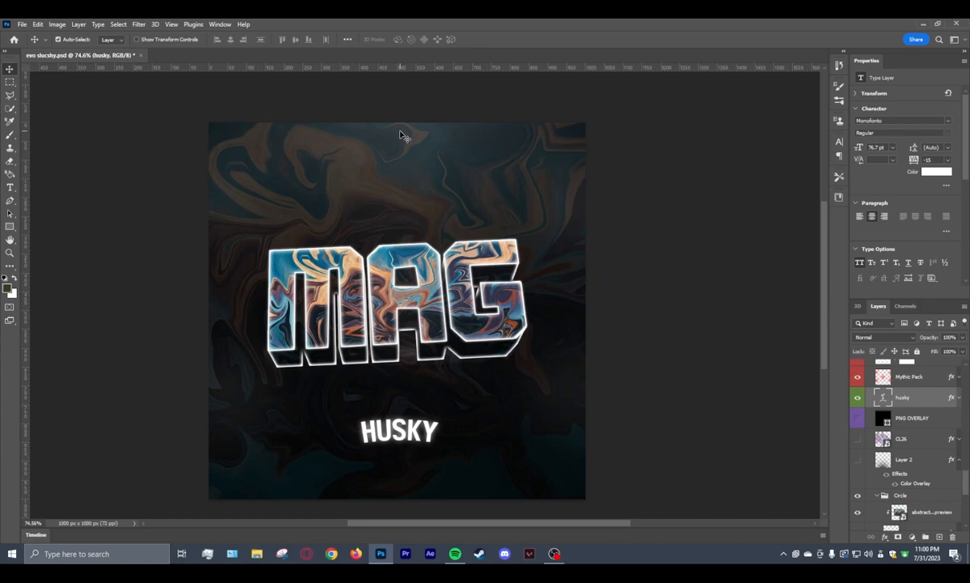
key(Up)
key(Up)
key(Up)
key(Up)
key(Up)
key(Up)
key(Up)
key(Up)
key(Up)
key(Up)
key(Up)
key(Up)
key(Up)
key(Up)
key(Up)
key(Up)
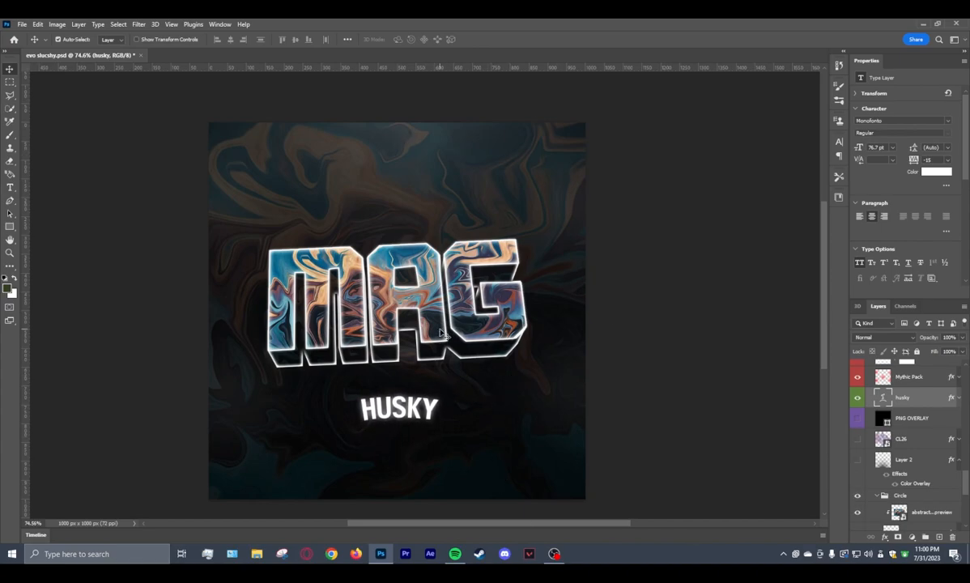
scroll(445, 357, down, 2)
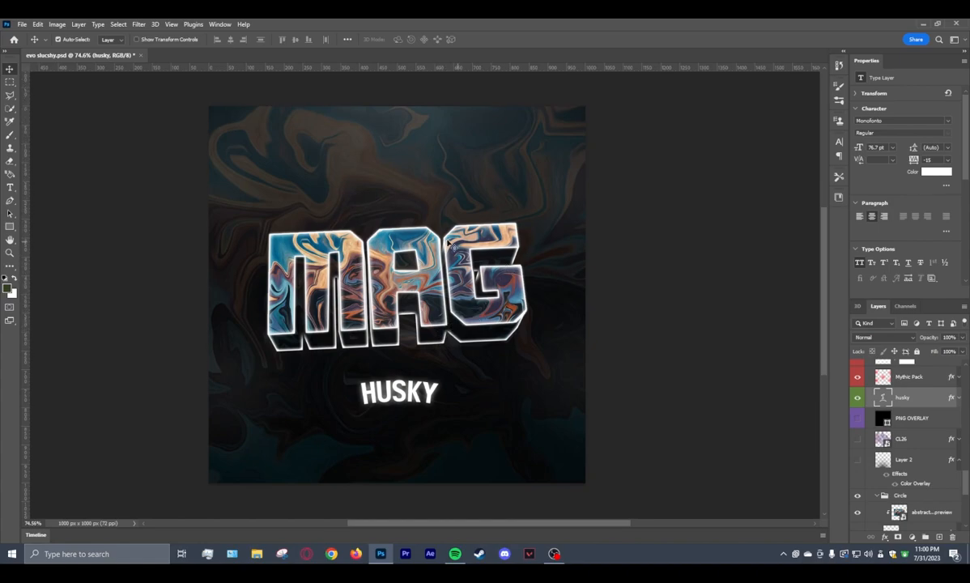